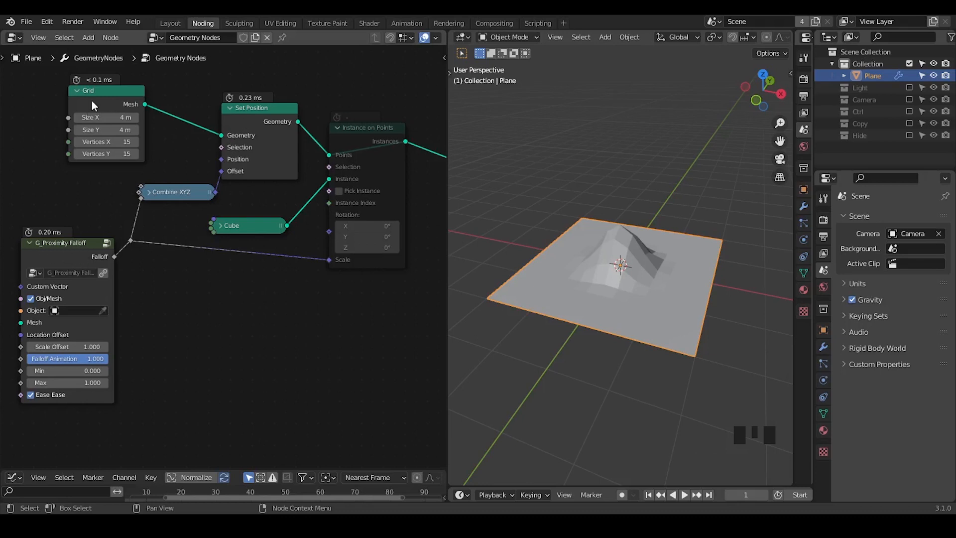
- Shift the Grid and Set Position nodes to the right, and expand the Combine XYZ node and move it upward
{"action": "left_click_drag", "start_coordinate": [92, 100], "coordinate": [121, 103]}
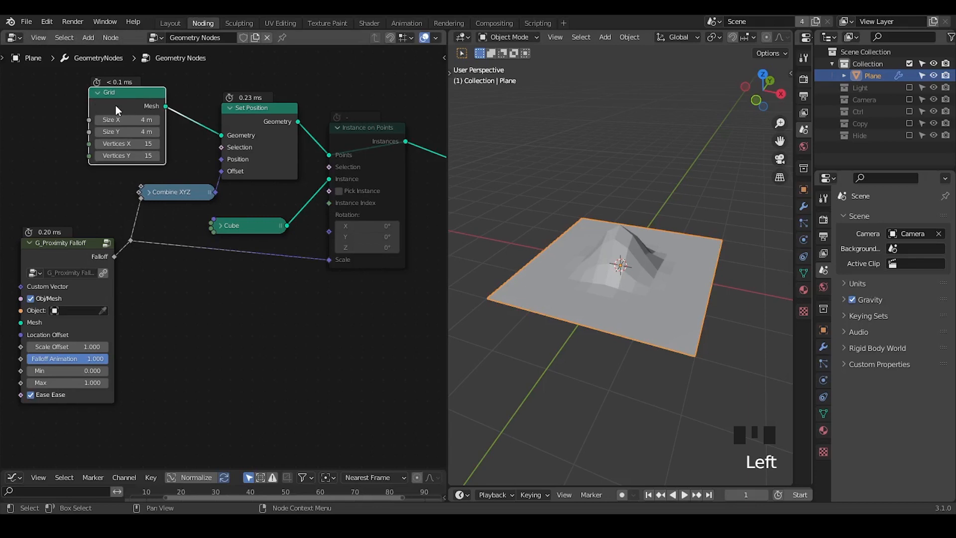
{"action": "left_click_drag", "start_coordinate": [227, 123], "coordinate": [233, 123]}
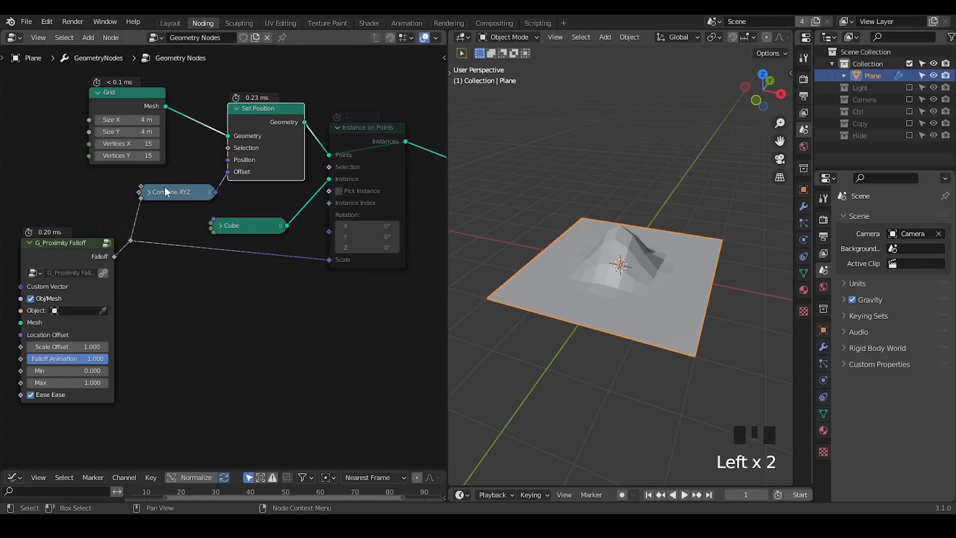
{"action": "left_click", "coordinate": [148, 192]}
{"action": "left_click_drag", "start_coordinate": [165, 193], "coordinate": [164, 164]}
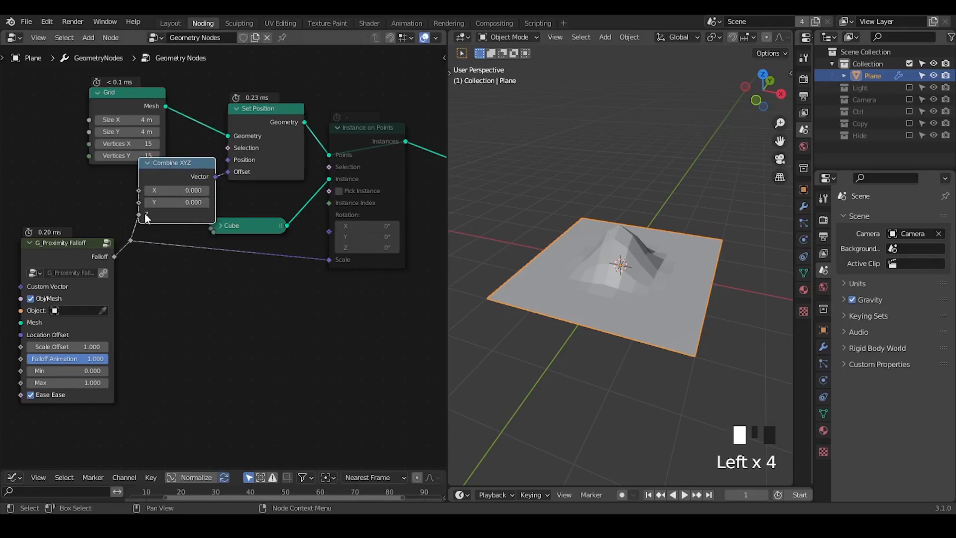
- Disconnect the falloff from the Combine XYZ node's Z input and link it back to Z
{"action": "left_click_drag", "start_coordinate": [141, 217], "coordinate": [129, 249]}
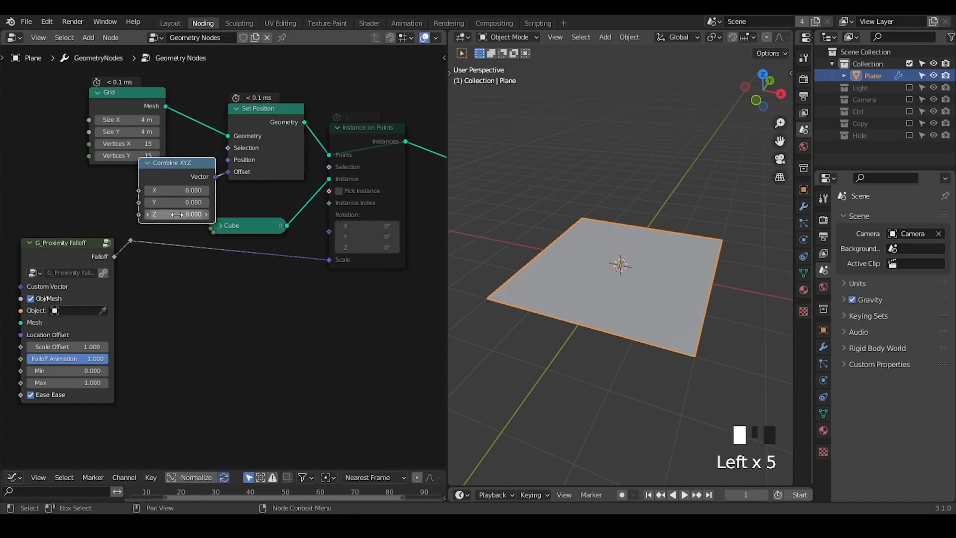
{"action": "left_click_drag", "start_coordinate": [174, 214], "coordinate": [140, 215]}
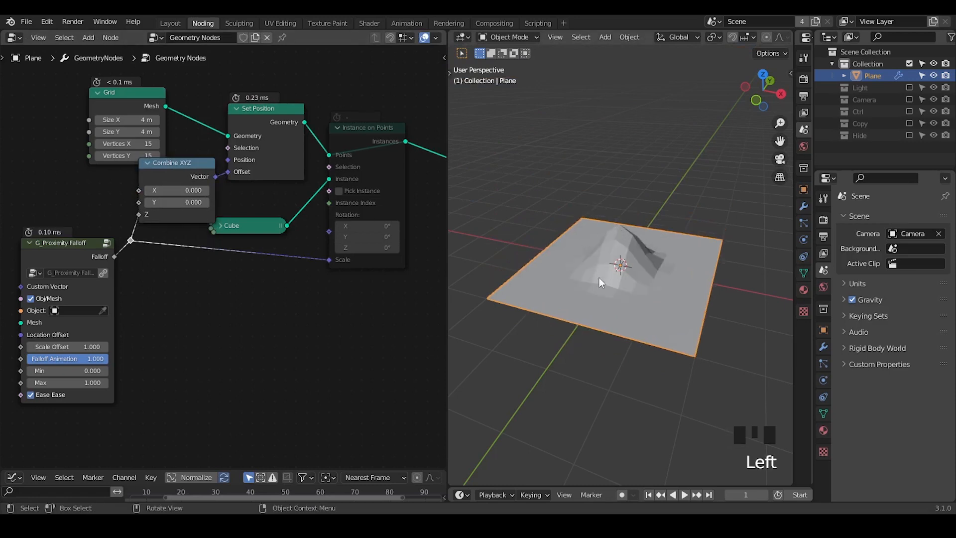
{"action": "middle_click_drag", "start_coordinate": [599, 277], "coordinate": [658, 261]}
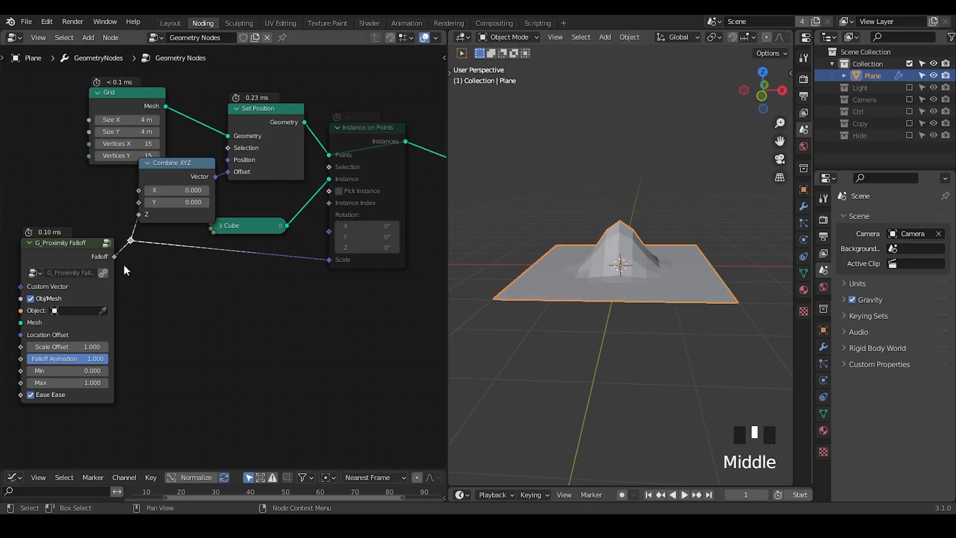
- Move the G_Proximity Falloff node and its reroute point to the left to free space beside them
{"action": "middle_click_drag", "start_coordinate": [166, 281], "coordinate": [208, 252]}
{"action": "left_click_drag", "start_coordinate": [193, 209], "coordinate": [109, 239]}
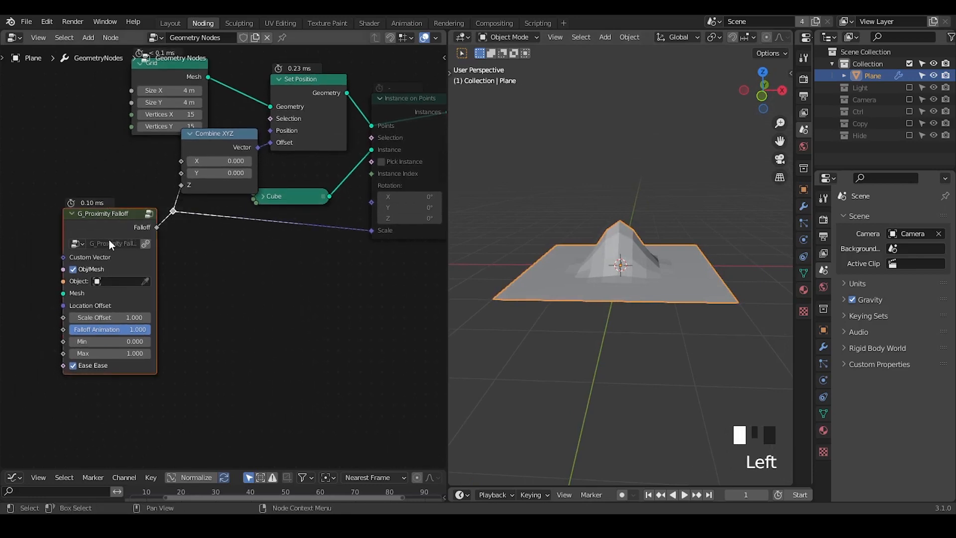
{"action": "key", "text": "g"}
{"action": "left_click", "coordinate": [128, 264]}
- Add a second G_Proximity Falloff node group below the Combine XYZ node
{"action": "key", "text": "ctrl+a"}
{"action": "type", "text": "prox"}
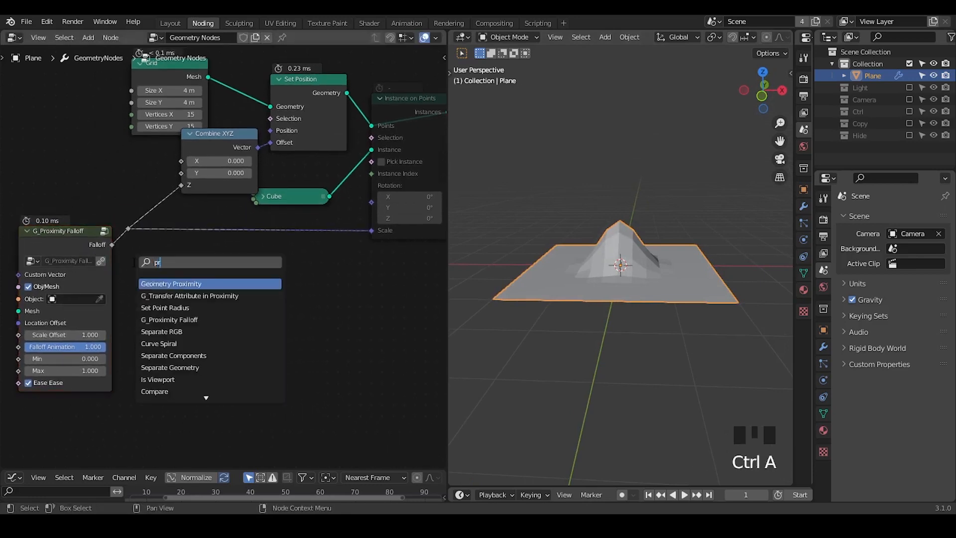
{"action": "key", "text": "Down"}
{"action": "key", "text": "Down"}
{"action": "key", "text": "Return"}
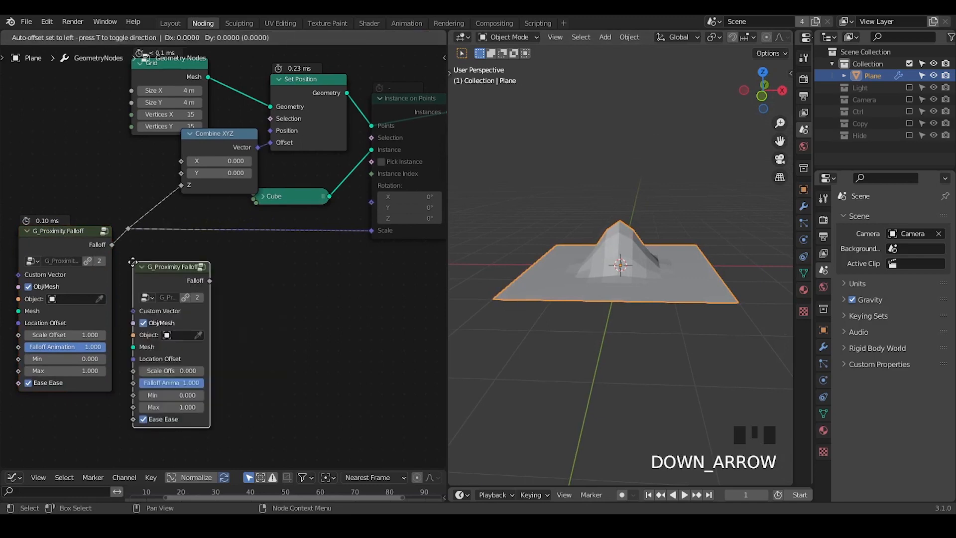
{"action": "left_click", "coordinate": [133, 262]}
- Link the new falloff node's Falloff output to the reroute, delete the old falloff node and move the new one into its place
{"action": "left_click_drag", "start_coordinate": [77, 242], "coordinate": [51, 233]}
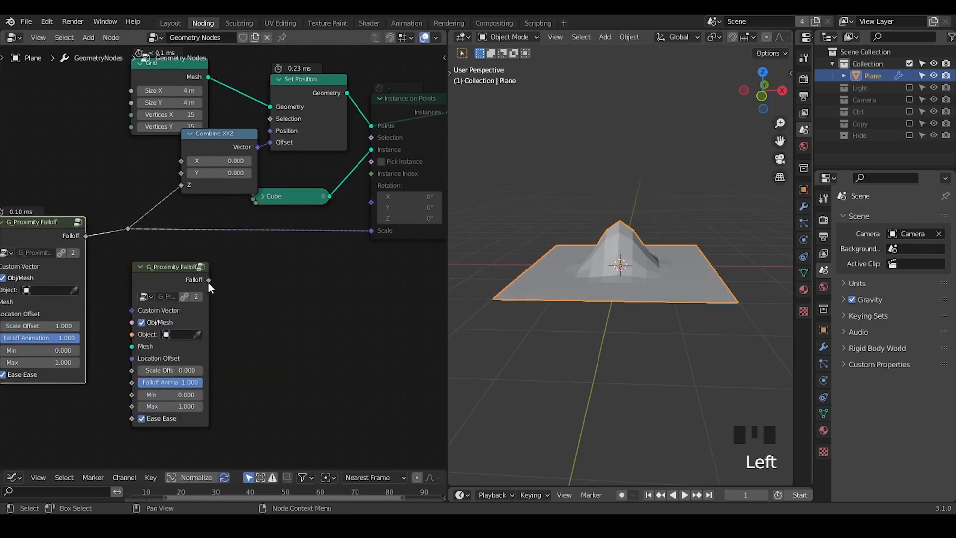
{"action": "left_click_drag", "start_coordinate": [208, 280], "coordinate": [130, 229]}
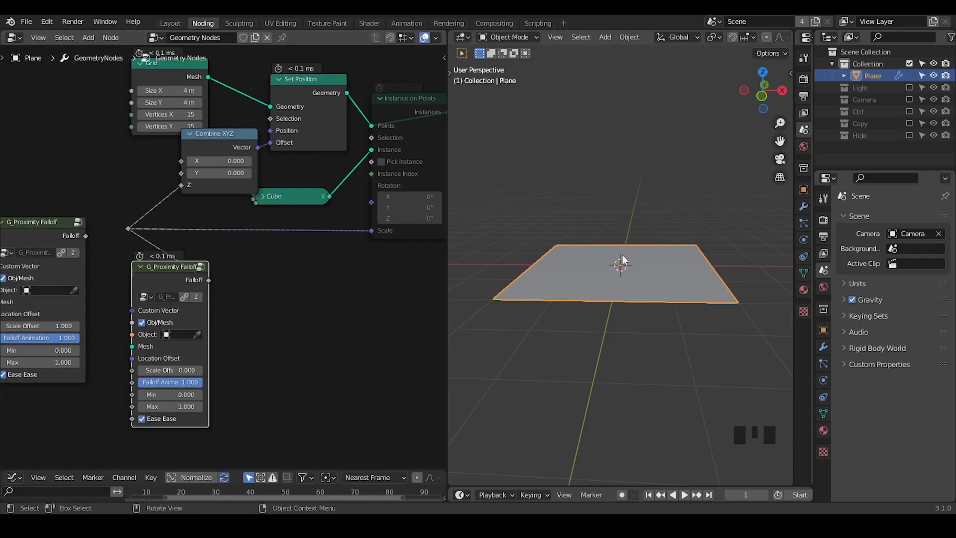
{"action": "middle_click_drag", "start_coordinate": [213, 271], "coordinate": [163, 222]}
{"action": "left_click_drag", "start_coordinate": [70, 185], "coordinate": [32, 159]}
{"action": "key", "text": "x"}
{"action": "left_click_drag", "start_coordinate": [229, 234], "coordinate": [121, 183]}
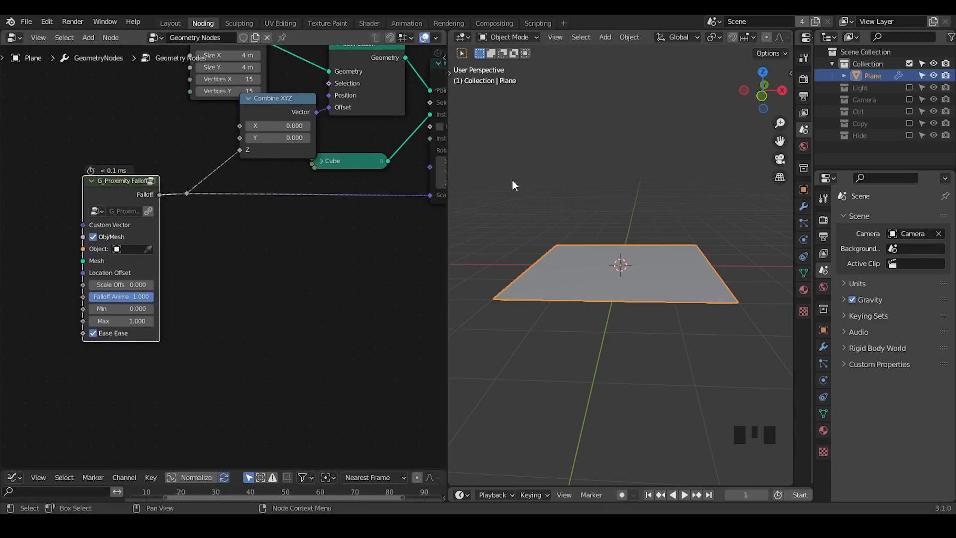
- Add a sphere-shaped empty to the scene
{"action": "key", "text": "shift+a"}
{"action": "mouse_move", "coordinate": [631, 168]}
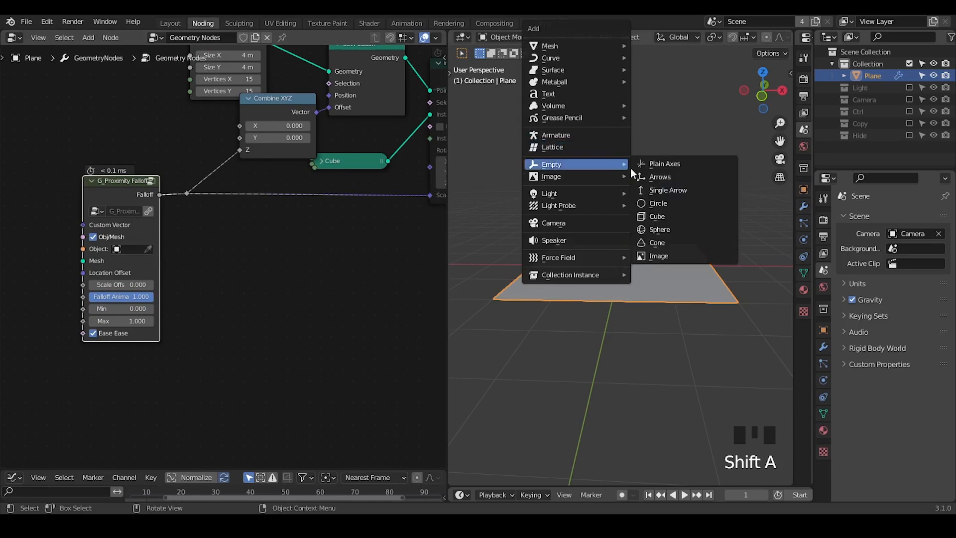
{"action": "left_click", "coordinate": [665, 229]}
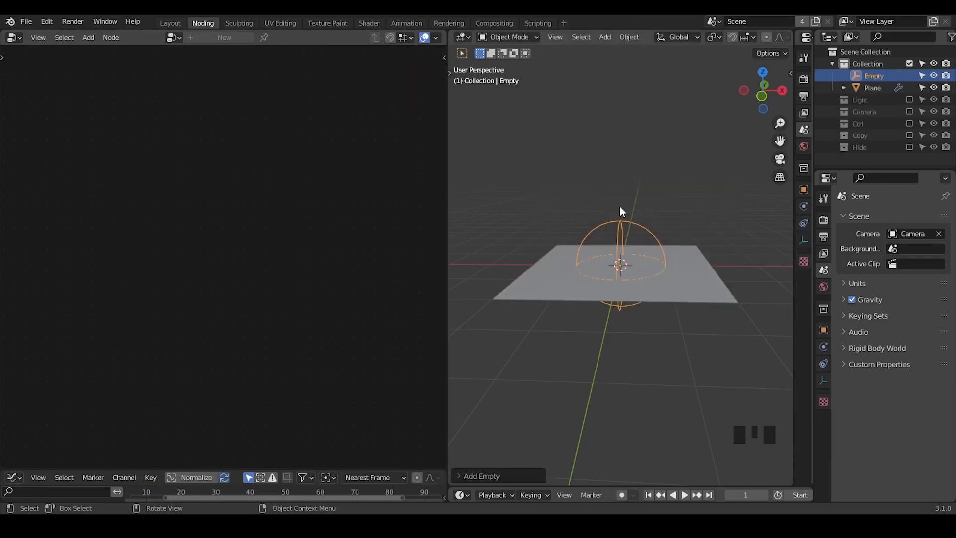
- Pin the plane's geometry node tree and assign the sphere empty as the Object of the G_Proximity Falloff node
{"action": "left_click", "coordinate": [683, 261]}
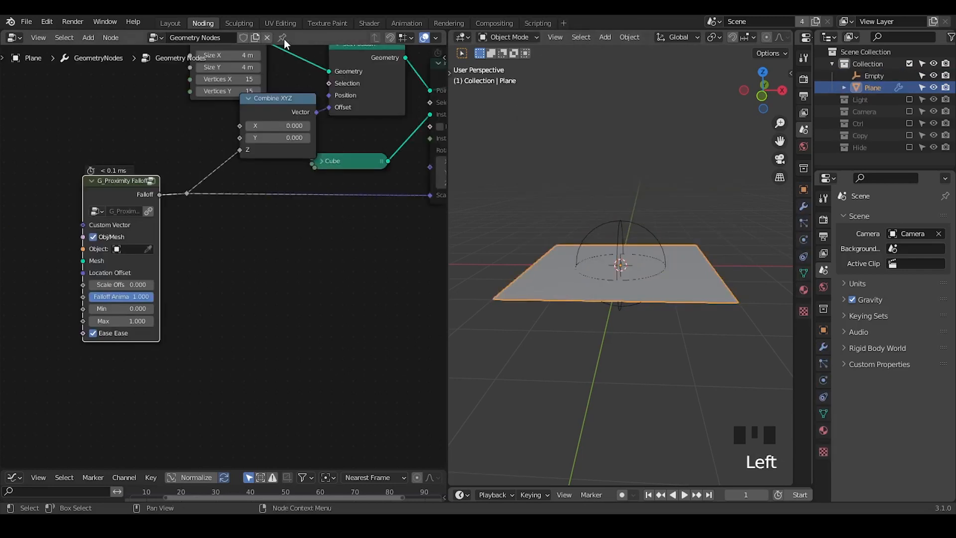
{"action": "left_click", "coordinate": [283, 38]}
{"action": "left_click", "coordinate": [150, 252]}
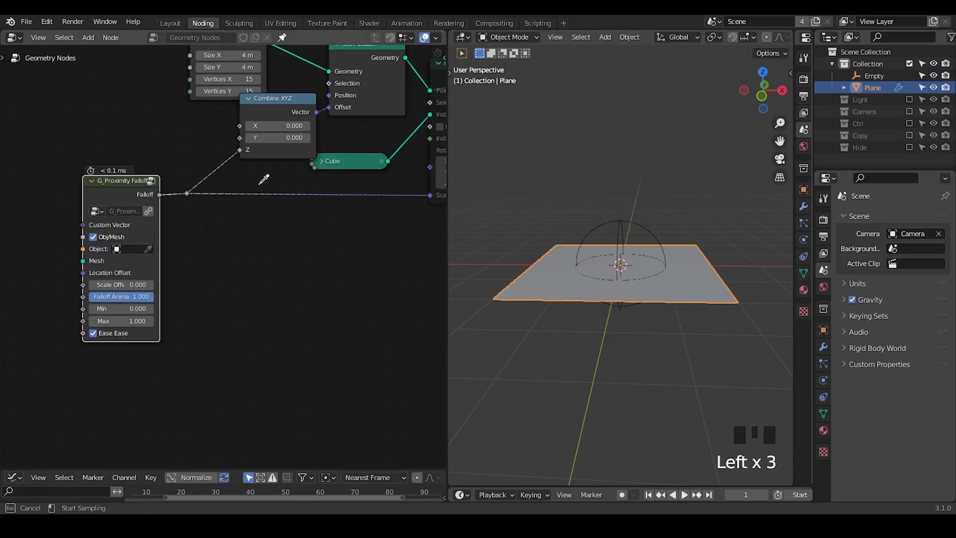
{"action": "left_click", "coordinate": [634, 226]}
- Move the empty horizontally across the plane with its Z position locked
{"action": "left_click", "coordinate": [638, 228]}
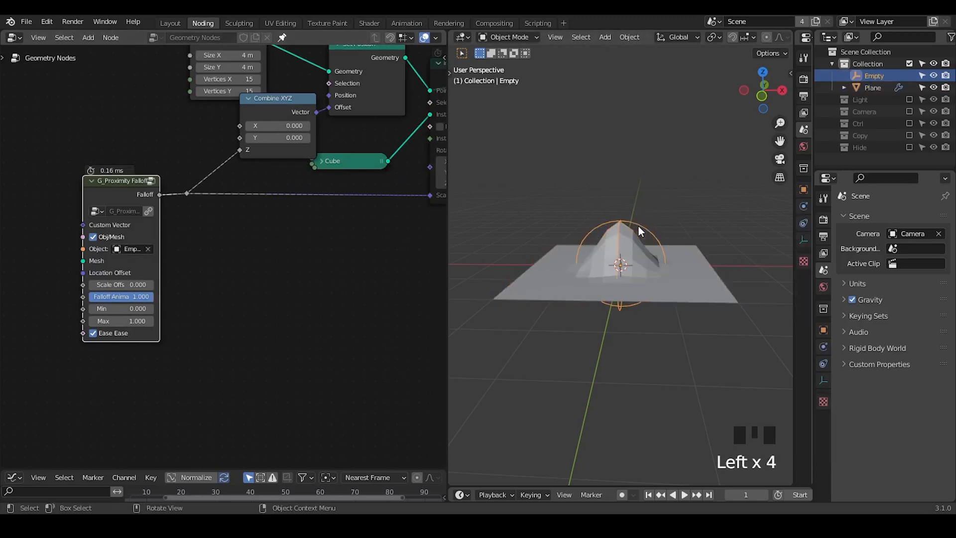
{"action": "key", "text": "g"}
{"action": "key", "text": "shift+z"}
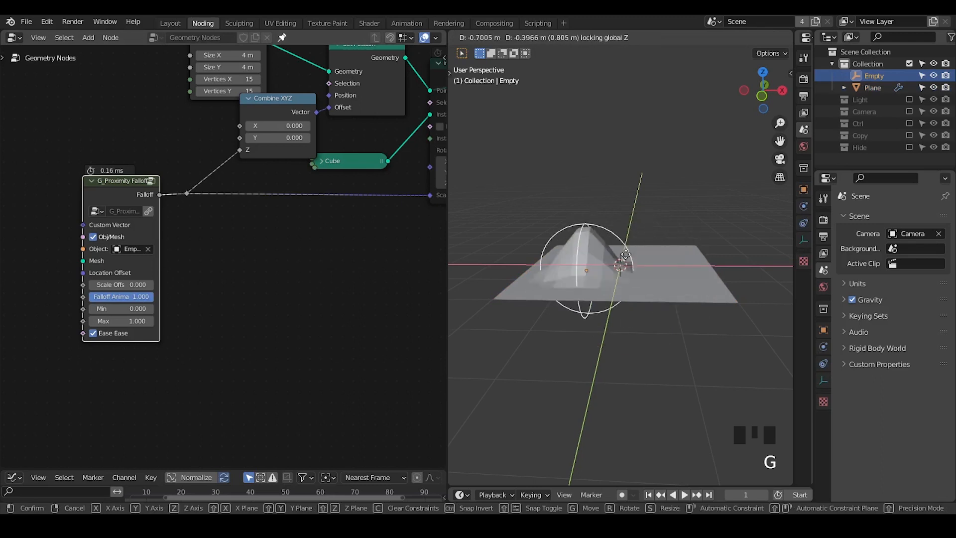
{"action": "left_click", "coordinate": [639, 220]}
- Enlarge the empty and shift it along the global X axis near the plane's centre
{"action": "key", "text": "s"}
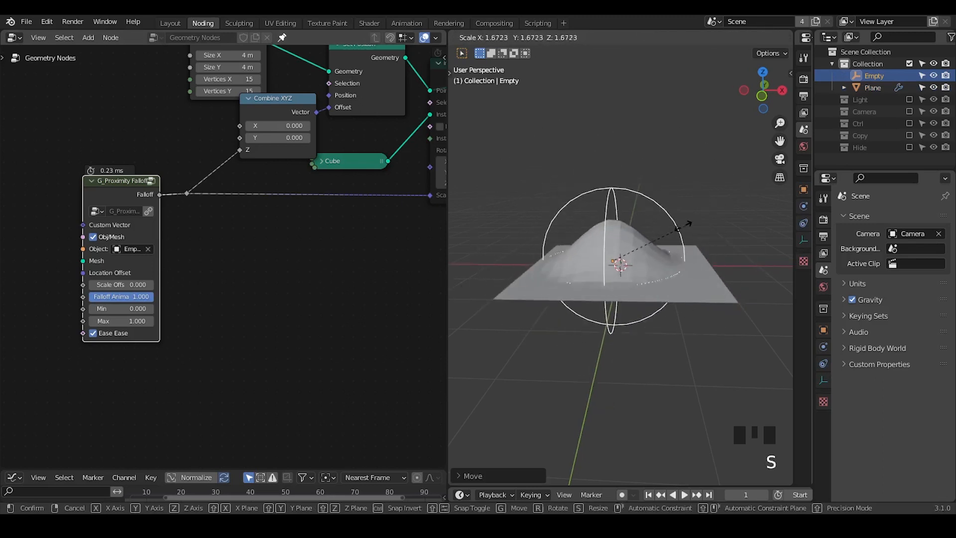
{"action": "left_click", "coordinate": [667, 227]}
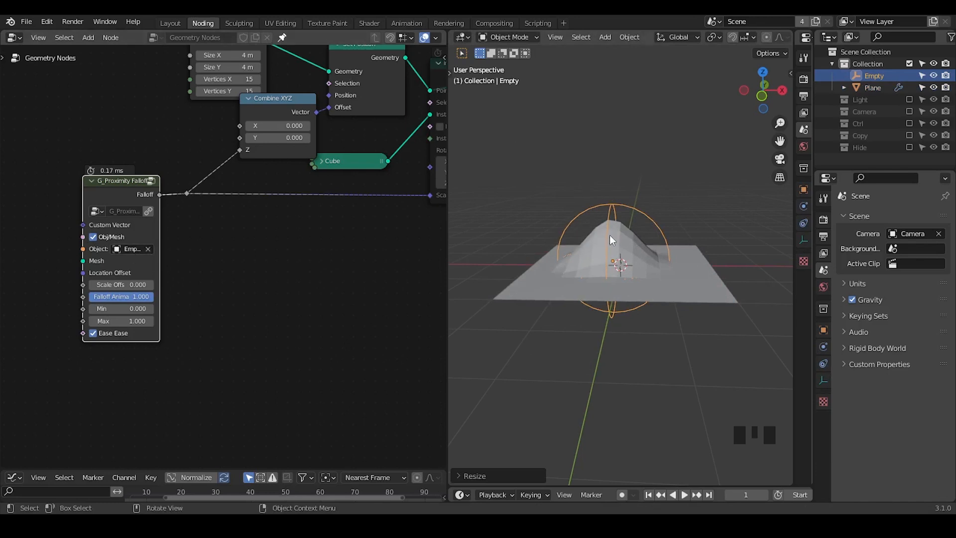
{"action": "key", "text": "g"}
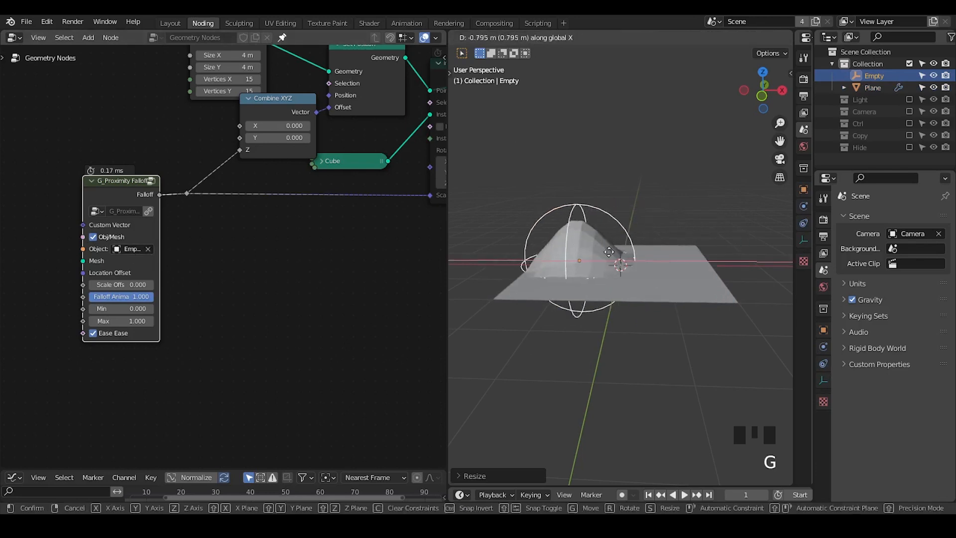
{"action": "left_click", "coordinate": [616, 243]}
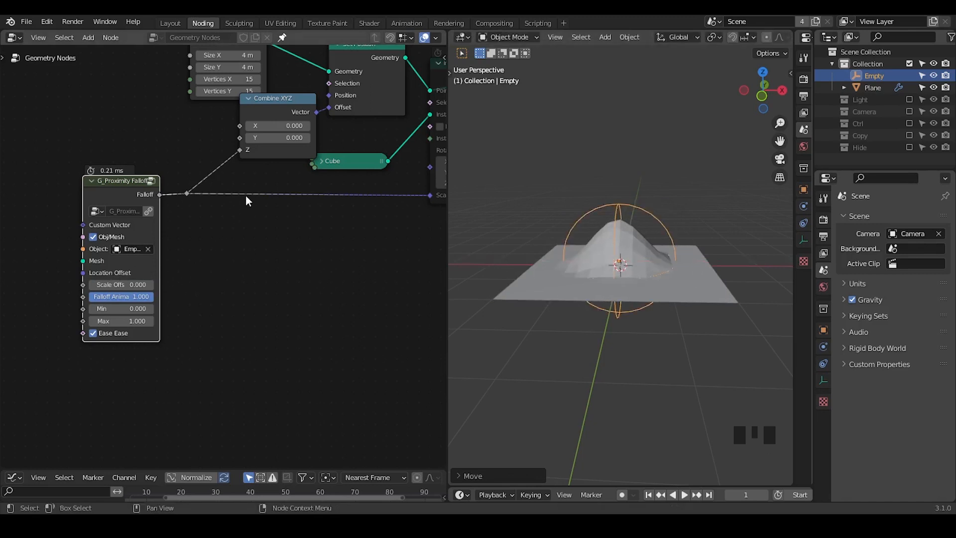
- Try an X value of -1 on the Combine XYZ node driving the position offset, and reset X to 0
{"action": "left_click", "coordinate": [248, 125]}
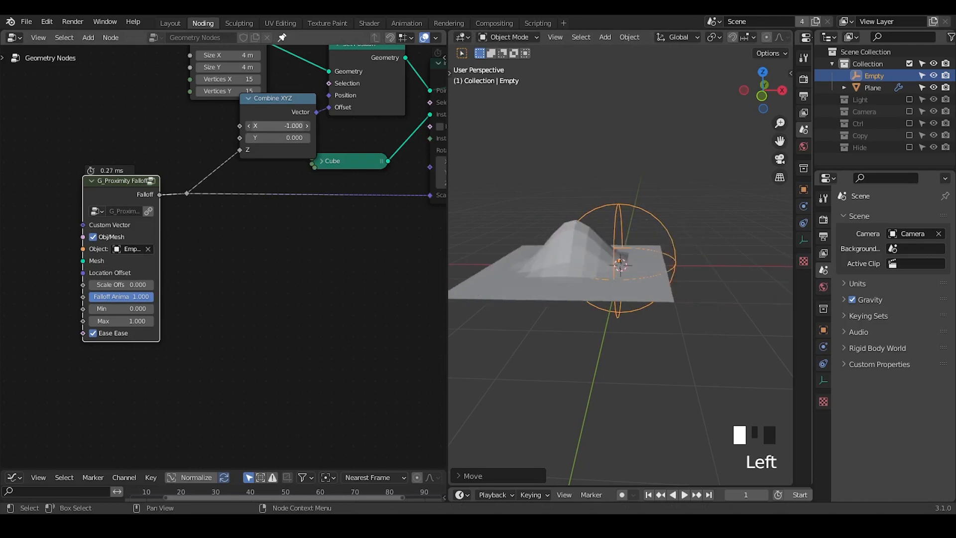
{"action": "left_click_drag", "start_coordinate": [274, 126], "coordinate": [310, 126]}
{"action": "left_click", "coordinate": [274, 125]}
{"action": "type", "text": "0"}
{"action": "key", "text": "Return"}
- Add a Sample Curve node to the right of the G_Proximity Falloff node
{"action": "middle_click_drag", "start_coordinate": [200, 258], "coordinate": [224, 246]}
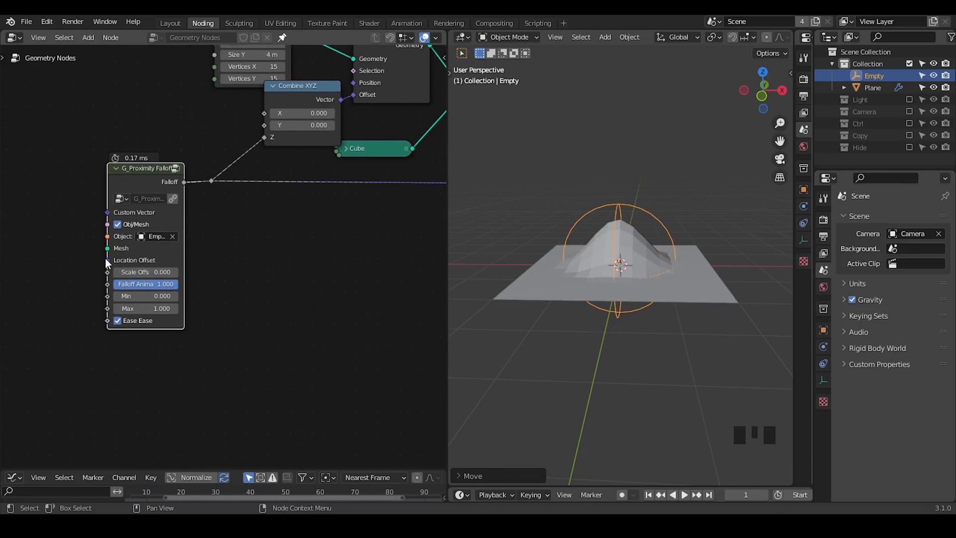
{"action": "key", "text": "ctrl+a"}
{"action": "type", "text": "c"}
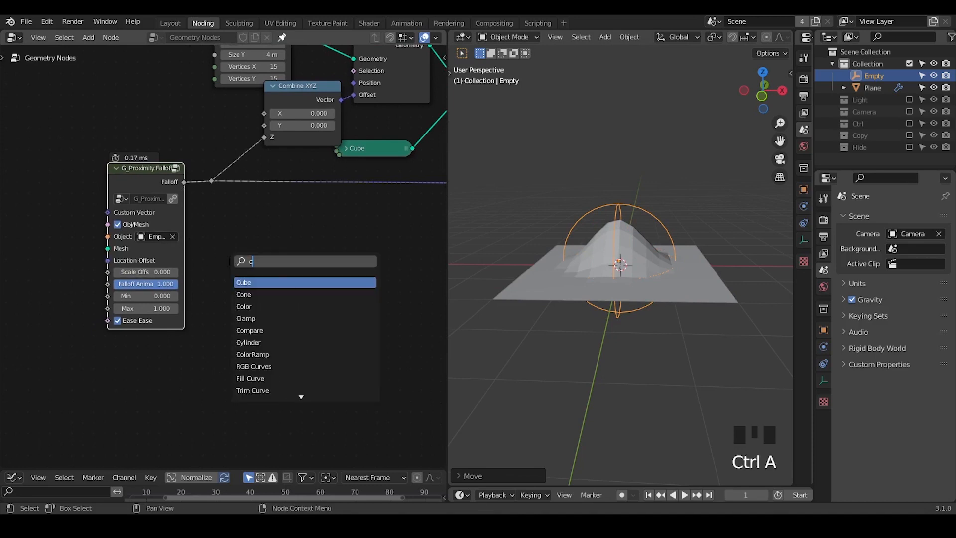
{"action": "type", "text": "urve"}
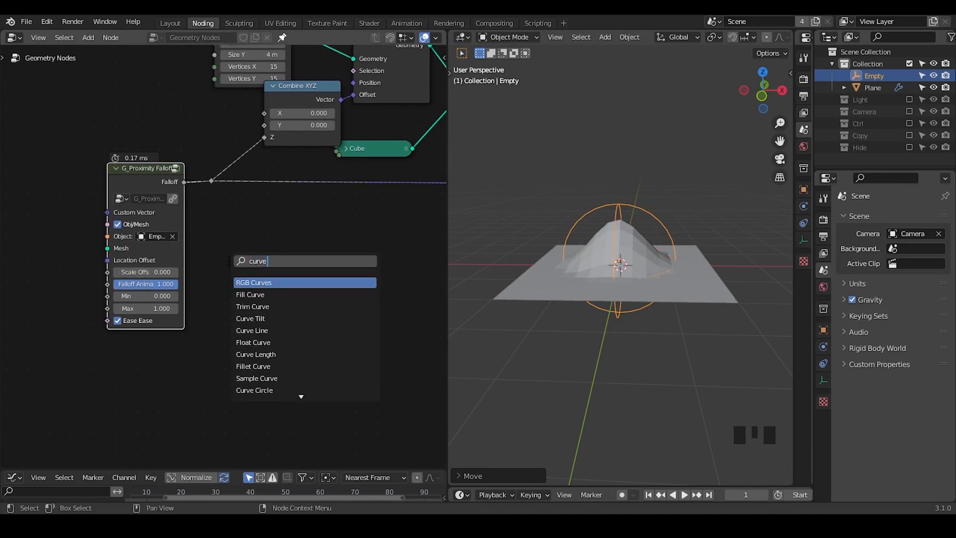
{"action": "key", "text": "ctrl+BackSpace"}
{"action": "type", "text": "sample"}
{"action": "key", "text": "Return"}
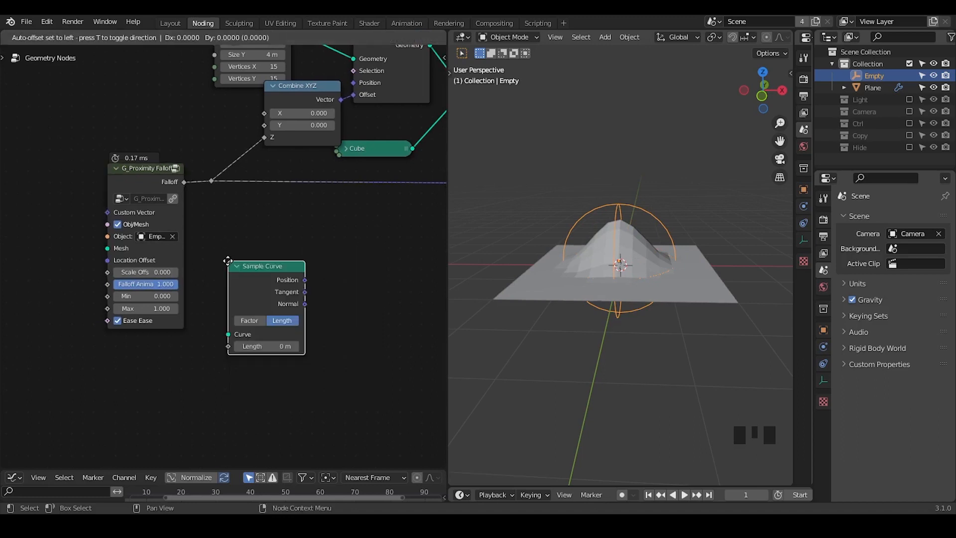
{"action": "left_click", "coordinate": [220, 242]}
{"action": "left_click_drag", "start_coordinate": [297, 263], "coordinate": [373, 225]}
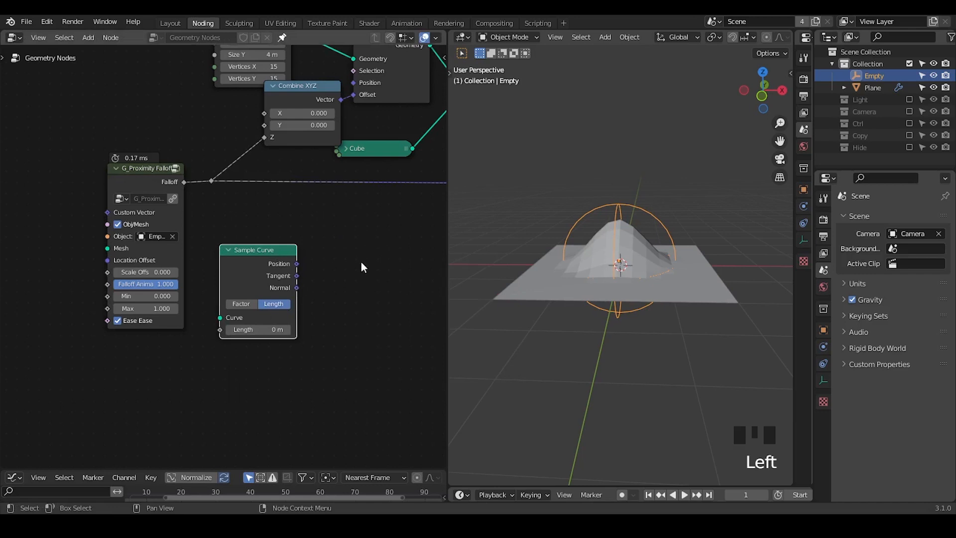
- Add a Combine XYZ node before the falloff node and link its Vector to the Location Offset input
{"action": "middle_click_drag", "start_coordinate": [250, 277], "coordinate": [297, 267]}
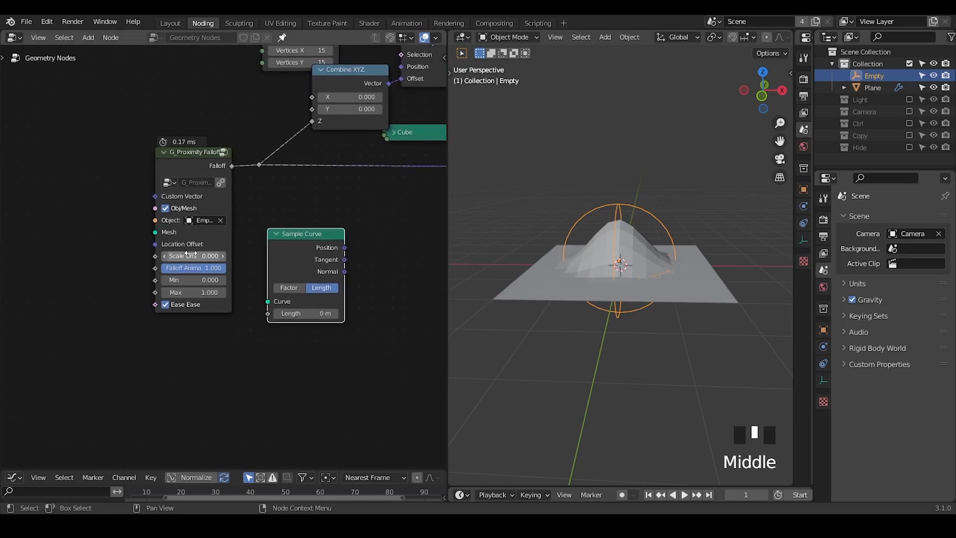
{"action": "key", "text": "ctrl+a"}
{"action": "type", "text": "cm"}
{"action": "key", "text": "BackSpace"}
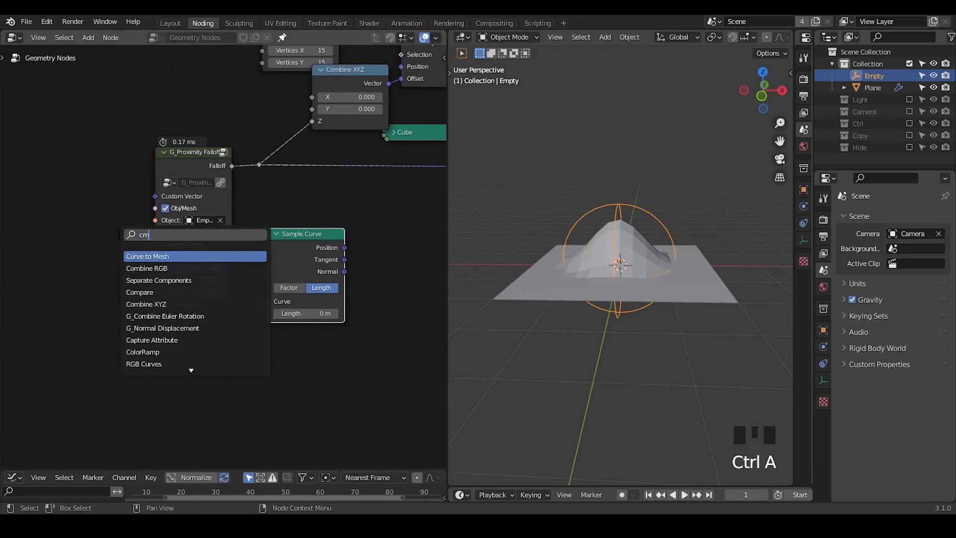
{"action": "type", "text": "ombine"}
{"action": "key", "text": "Down"}
{"action": "key", "text": "Return"}
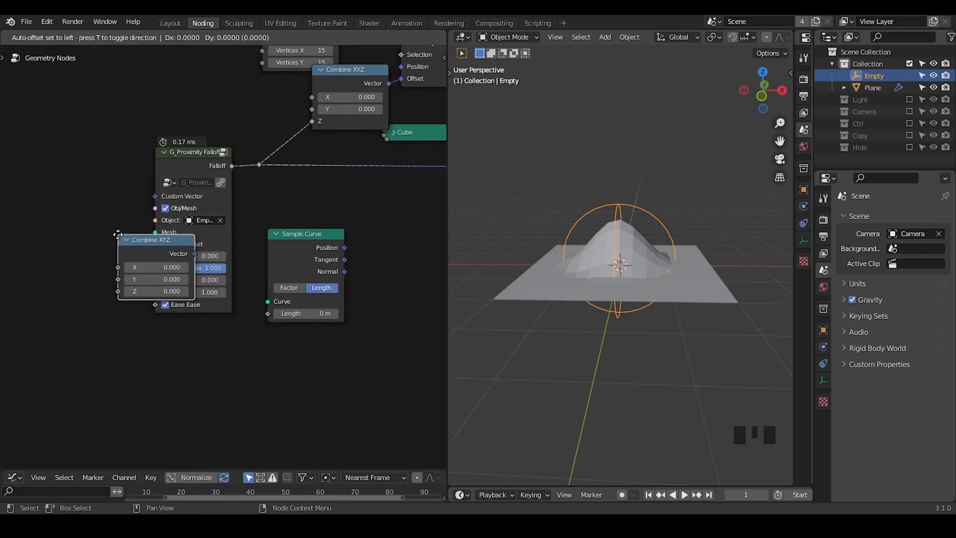
{"action": "left_click", "coordinate": [41, 235]}
{"action": "left_click_drag", "start_coordinate": [116, 252], "coordinate": [154, 244]}
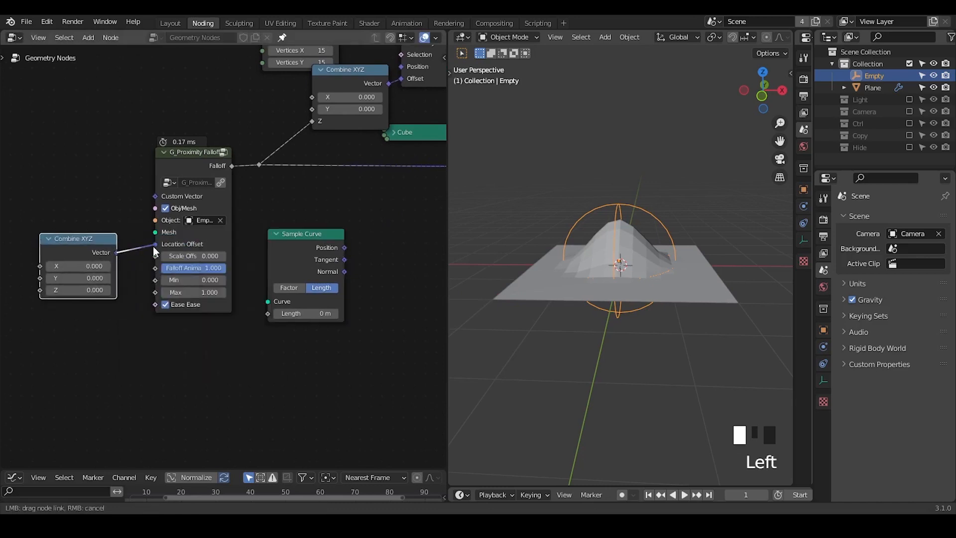
- Set the location offset vector's X to 0.6 and the falloff node's Scale Offset to -0.7
{"action": "left_click", "coordinate": [50, 266]}
{"action": "left_click", "coordinate": [50, 266]}
{"action": "left_click_drag", "start_coordinate": [55, 266], "coordinate": [110, 266]}
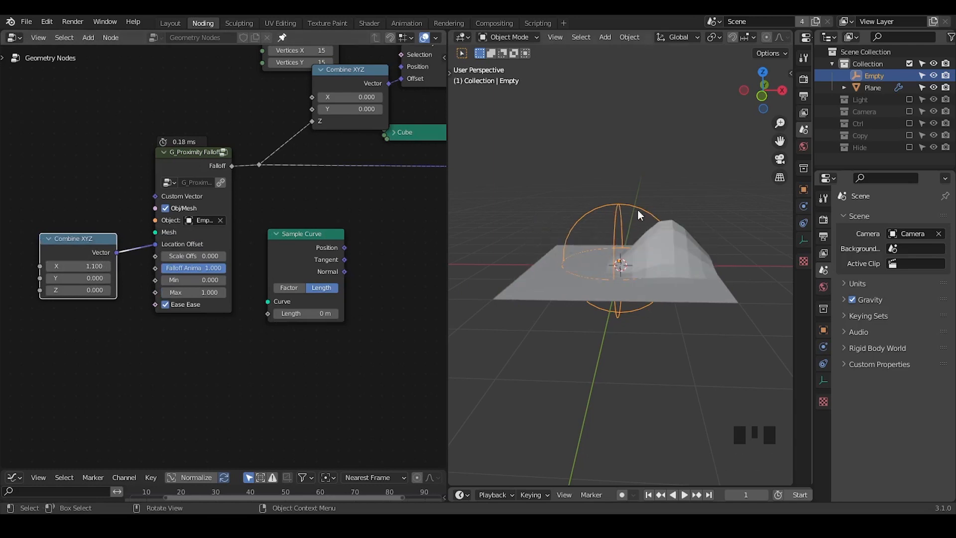
{"action": "mouse_move", "coordinate": [83, 265]}
{"action": "left_mouse_down"}
{"action": "mouse_move", "coordinate": [30, 265]}
{"action": "mouse_move", "coordinate": [92, 265]}
{"action": "mouse_move", "coordinate": [50, 265]}
{"action": "mouse_move", "coordinate": [73, 265]}
{"action": "left_mouse_up"}
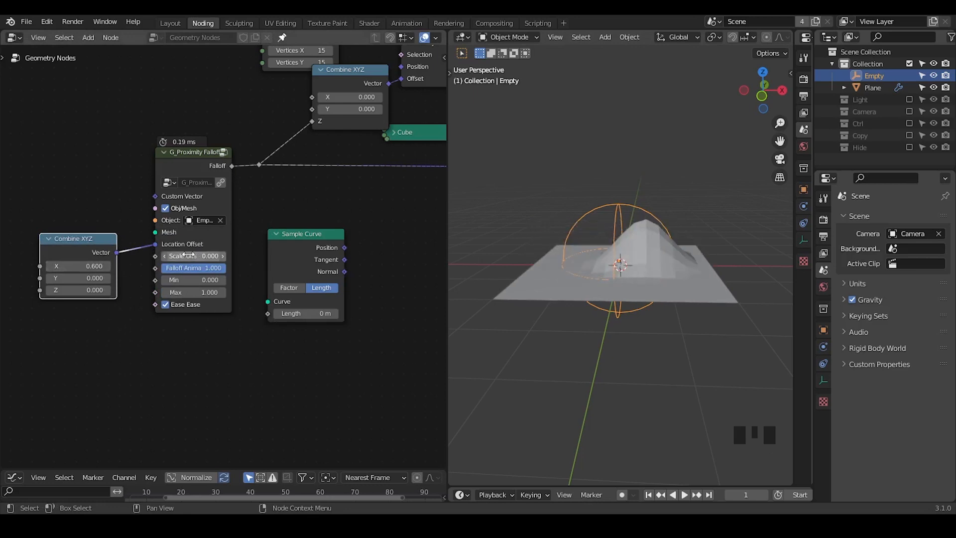
{"action": "mouse_move", "coordinate": [209, 256]}
{"action": "left_mouse_down"}
{"action": "mouse_move", "coordinate": [219, 256]}
{"action": "mouse_move", "coordinate": [197, 255]}
{"action": "left_mouse_up"}
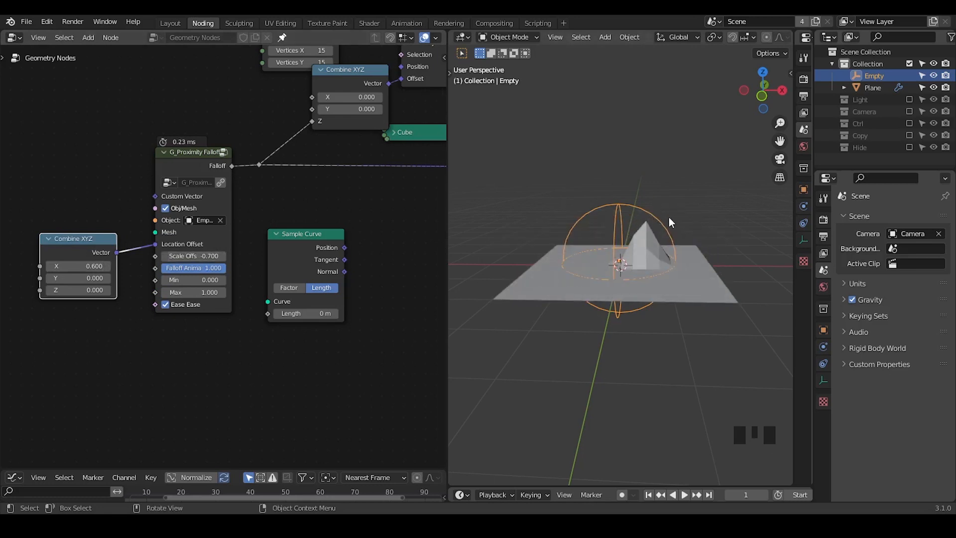
{"action": "key", "text": "shift+ctrl+alt+w"}
{"action": "key", "text": "shift+ctrl+alt+q"}
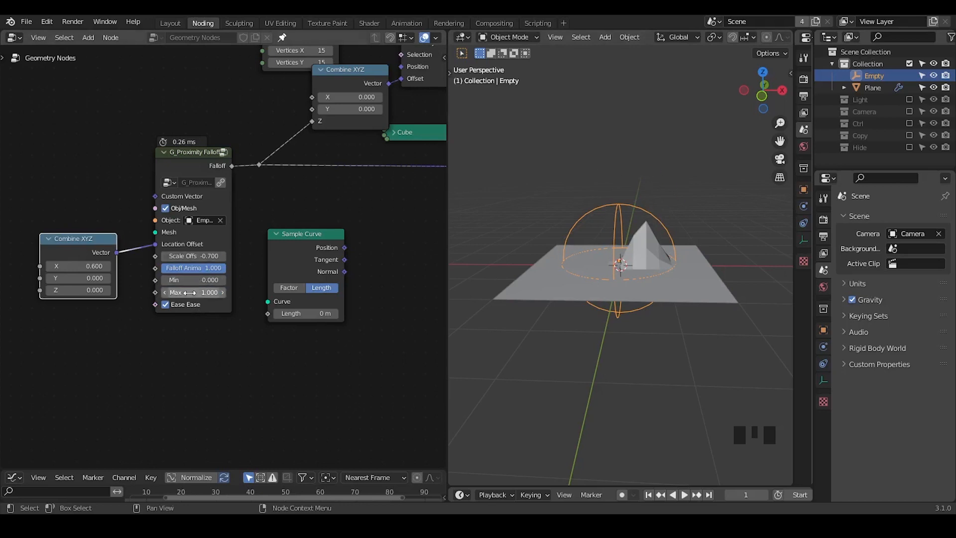
- Try Min 0.8 and Max 2.7 on the G_Proximity Falloff node and delete the Combine XYZ node feeding its Location Offset
{"action": "left_click_drag", "start_coordinate": [191, 292], "coordinate": [97, 280]}
{"action": "key", "text": "x"}
- Reset the falloff node's Scale Offset to 0 and shift the node farther from the Sample Curve node
{"action": "left_click", "coordinate": [204, 254]}
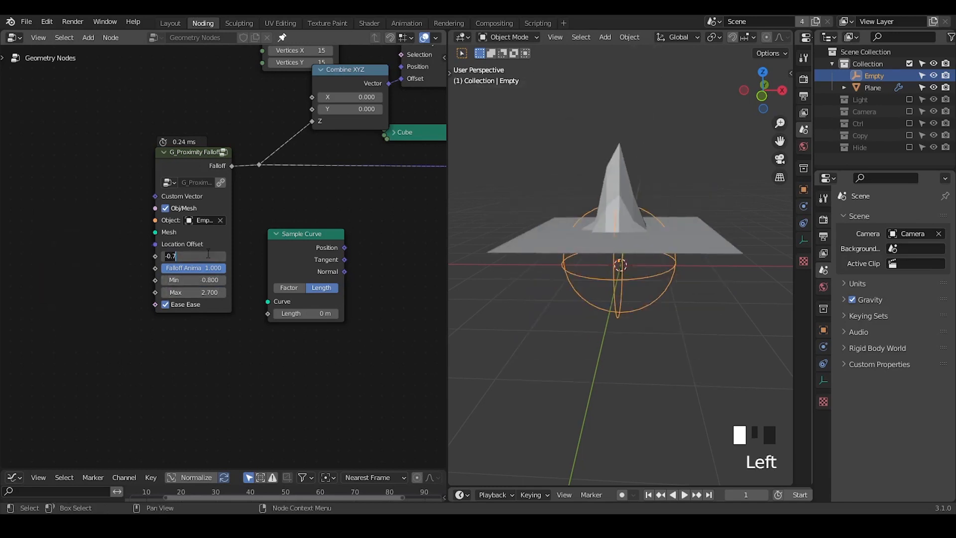
{"action": "type", "text": "0"}
{"action": "key", "text": "Return"}
{"action": "left_click_drag", "start_coordinate": [181, 198], "coordinate": [125, 174]}
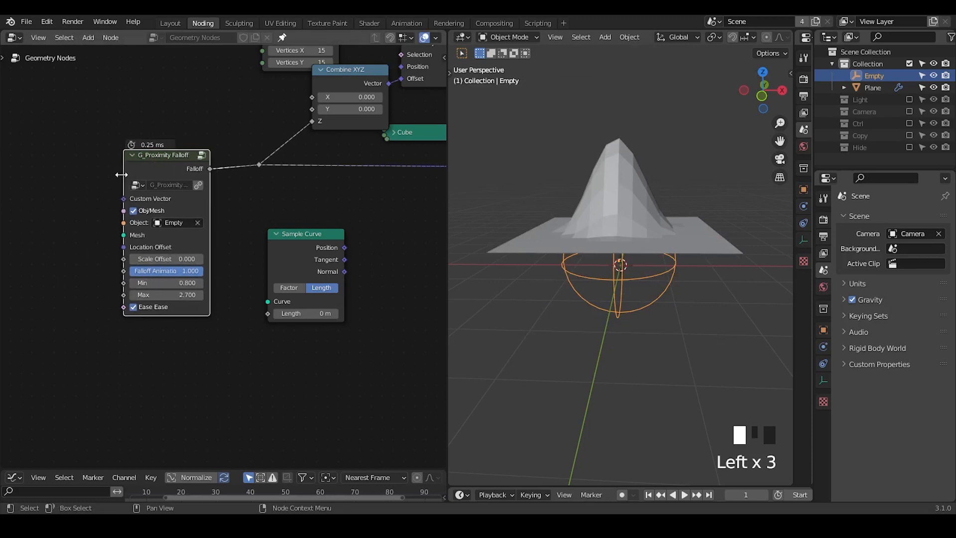
- Set the G_Proximity Falloff node's Min to 0 and Max to 2
{"action": "left_click", "coordinate": [181, 281]}
{"action": "type", "text": "0"}
{"action": "key", "text": "Return"}
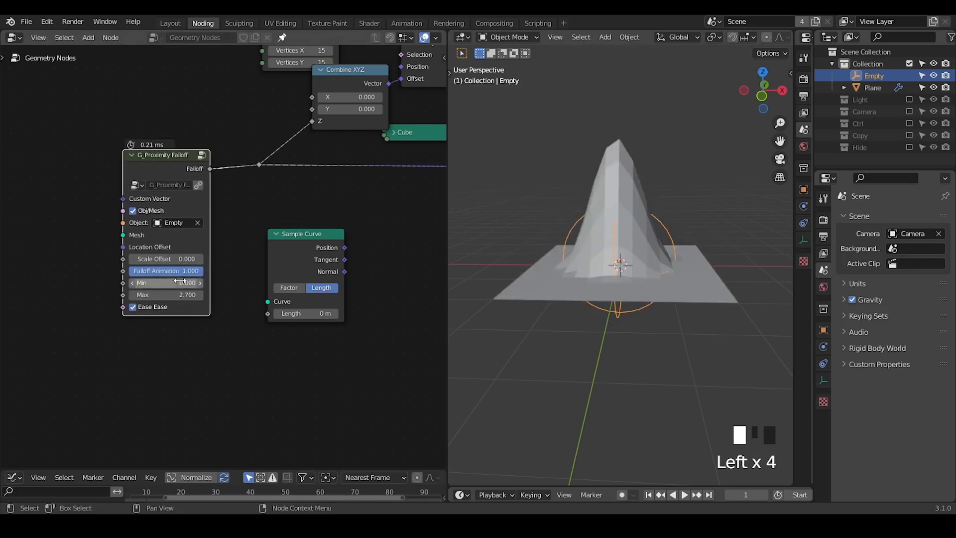
{"action": "left_click", "coordinate": [185, 295]}
{"action": "type", "text": "2"}
{"action": "key", "text": "Return"}
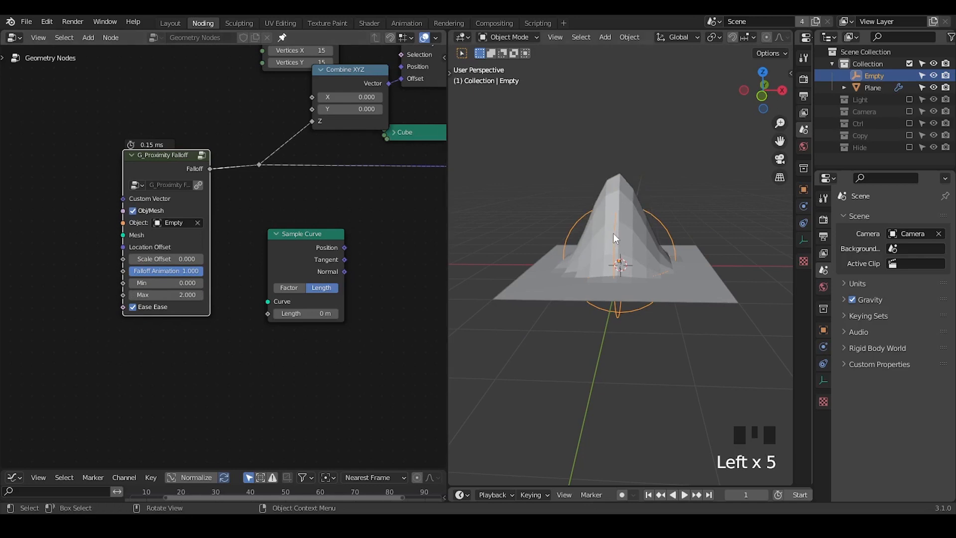
- Delete the unused Sample Curve node beside the falloff node
{"action": "mouse_move", "coordinate": [600, 232]}
{"action": "middle_mouse_down"}
{"action": "mouse_move", "coordinate": [608, 267]}
{"action": "mouse_move", "coordinate": [596, 244]}
{"action": "middle_mouse_up"}
{"action": "left_click", "coordinate": [300, 238]}
{"action": "key", "text": "x"}
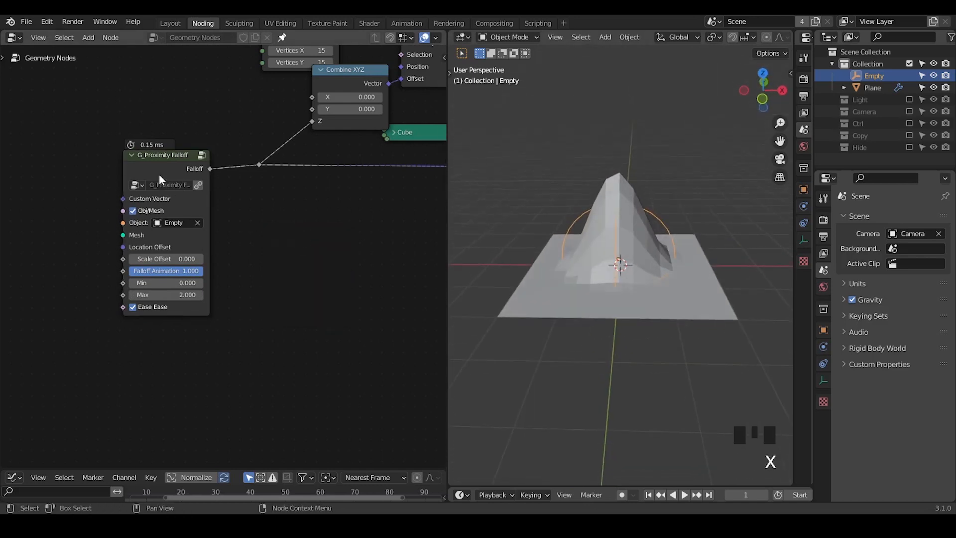
- Add a Geometry Proximity node next to the G_Proximity Falloff node
{"action": "key", "text": "ctrl+a"}
{"action": "type", "text": "g"}
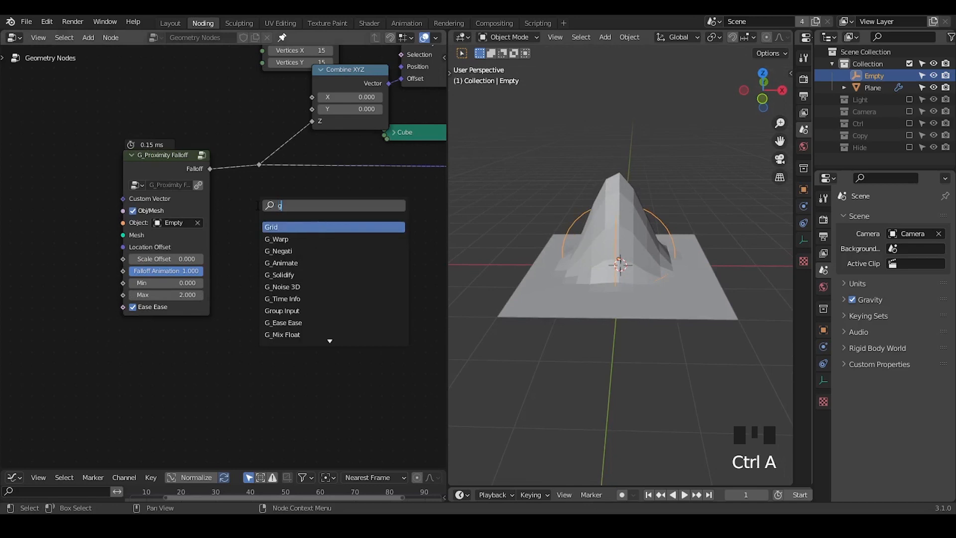
{"action": "type", "text": "eoemtry prox"}
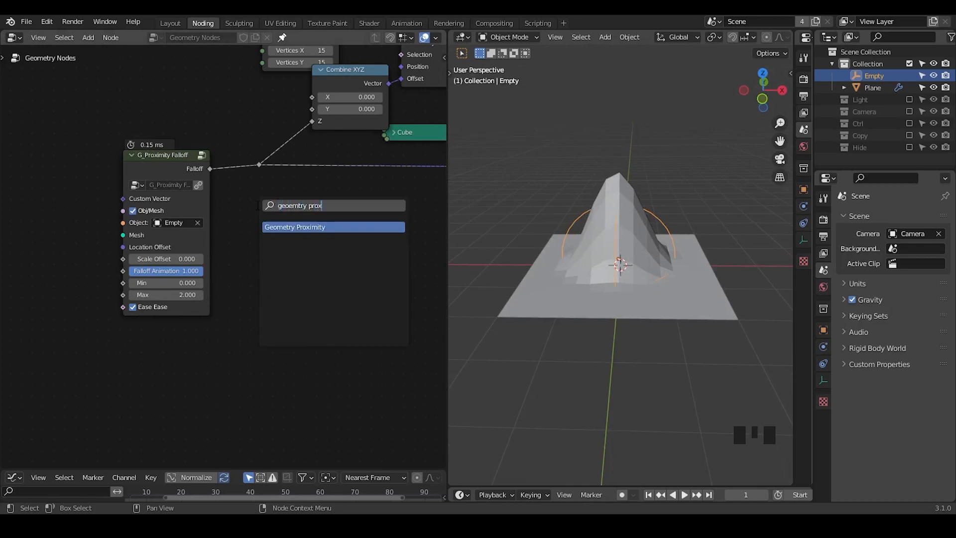
{"action": "type", "text": "i"}
{"action": "key", "text": "Return"}
{"action": "left_click", "coordinate": [272, 205]}
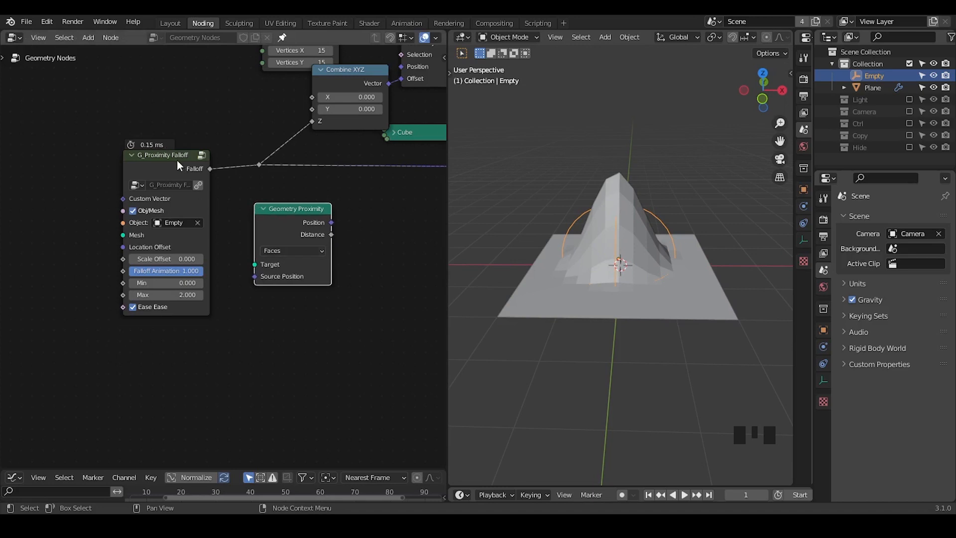
- Set Geometry Proximity to Points and link its Distance to the reroute in place of the falloff, moving the falloff node below
{"action": "left_click_drag", "start_coordinate": [178, 160], "coordinate": [119, 147]}
{"action": "left_click", "coordinate": [280, 250]}
{"action": "left_click", "coordinate": [278, 263]}
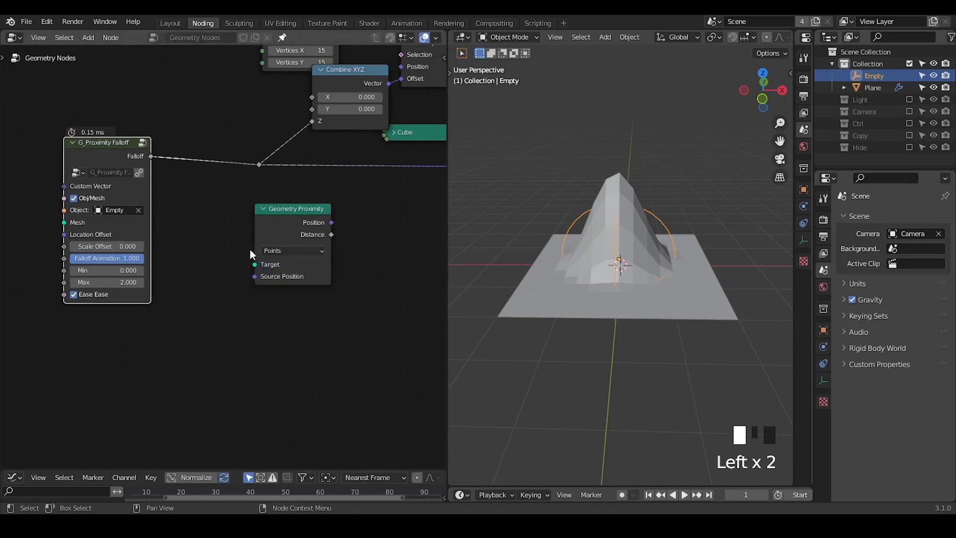
{"action": "left_click_drag", "start_coordinate": [331, 234], "coordinate": [260, 165]}
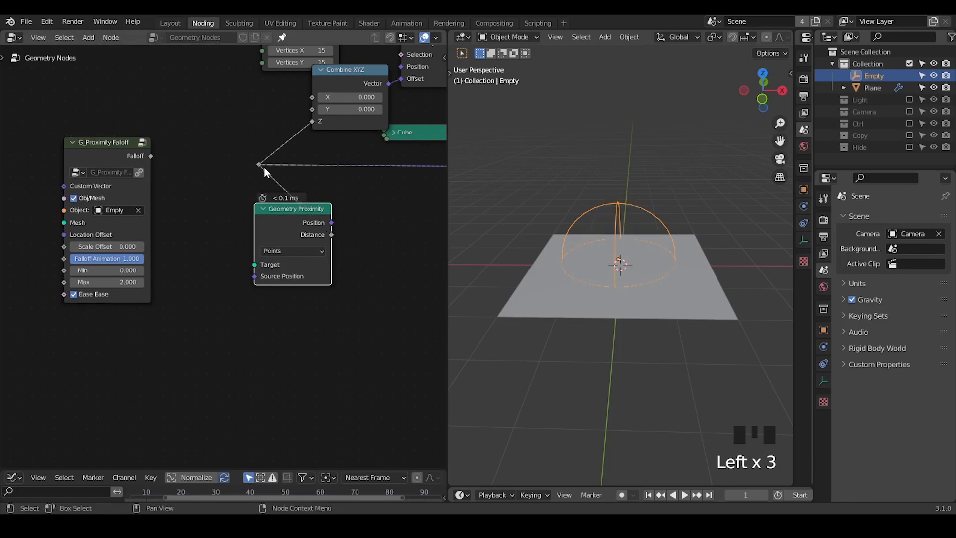
{"action": "left_click_drag", "start_coordinate": [113, 157], "coordinate": [119, 321]}
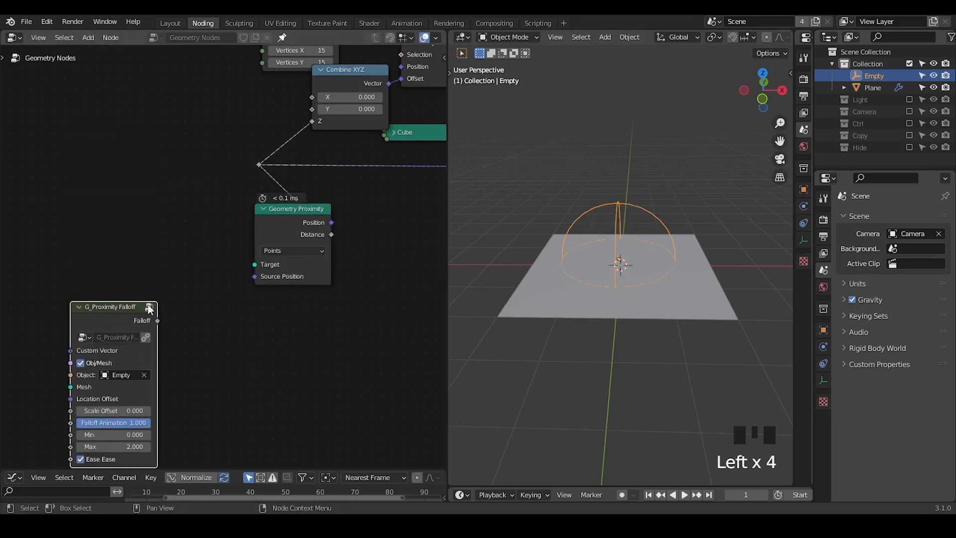
{"action": "left_click_drag", "start_coordinate": [266, 249], "coordinate": [175, 197]}
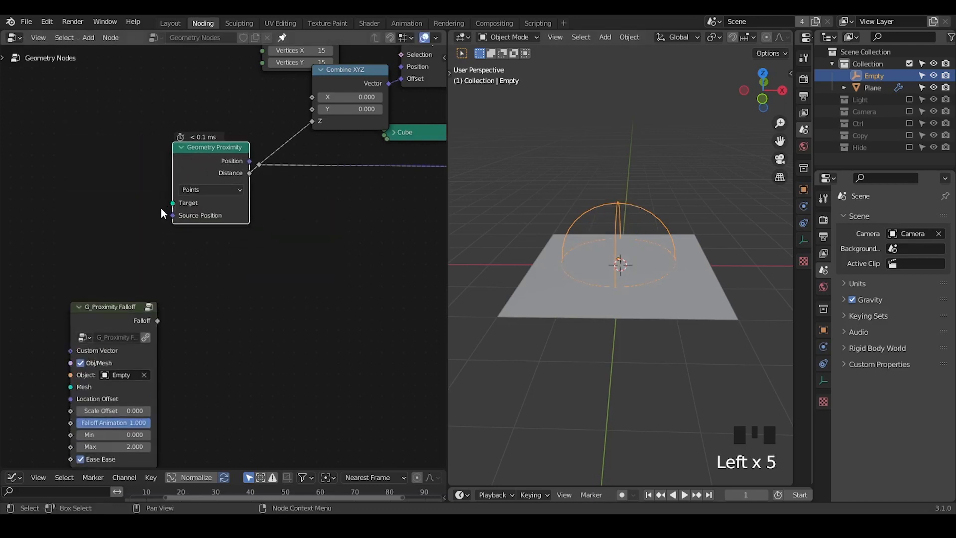
- Add an Object Info node before the Geometry Proximity node
{"action": "middle_click_drag", "start_coordinate": [113, 210], "coordinate": [196, 187]}
{"action": "key", "text": "ctrl+a"}
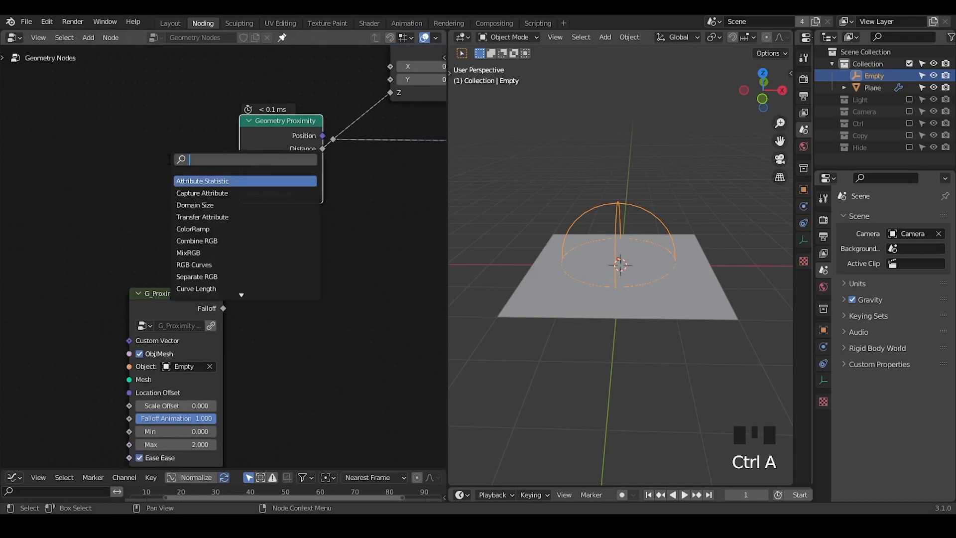
{"action": "type", "text": "info"}
{"action": "key", "text": "Return"}
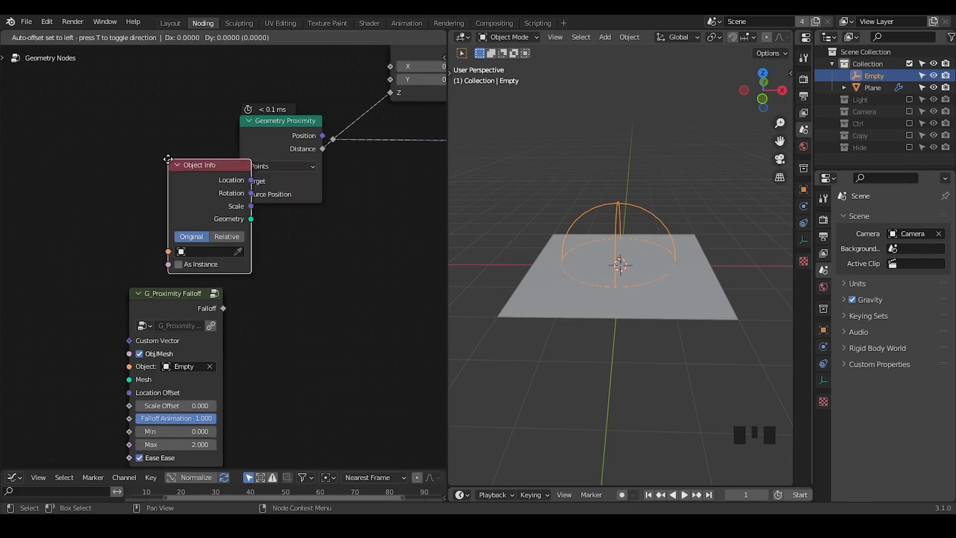
{"action": "left_click", "coordinate": [65, 116]}
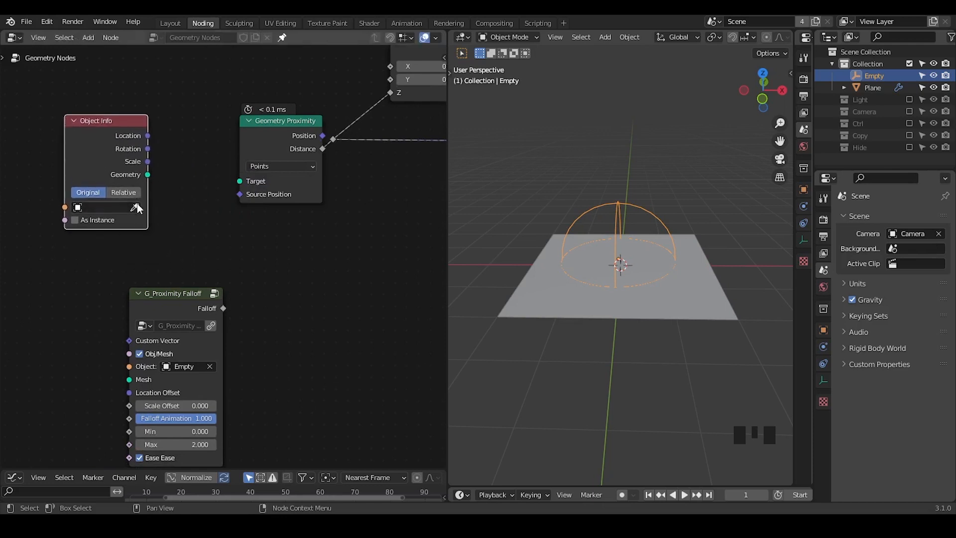
- Assign the Empty as the Object Info node's object and link its Geometry output to the Geometry Proximity Target
{"action": "left_click", "coordinate": [137, 208]}
{"action": "left_click", "coordinate": [636, 200]}
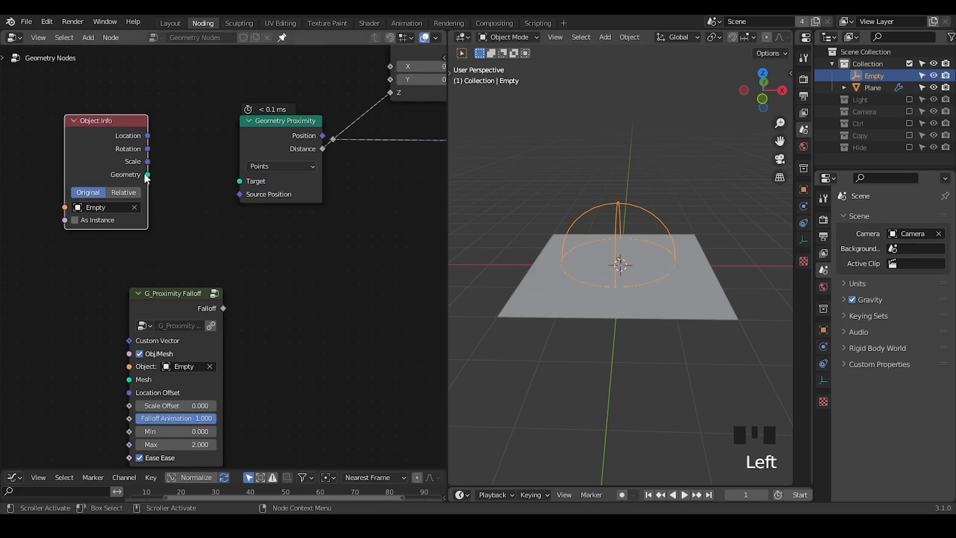
{"action": "left_click_drag", "start_coordinate": [148, 175], "coordinate": [239, 181]}
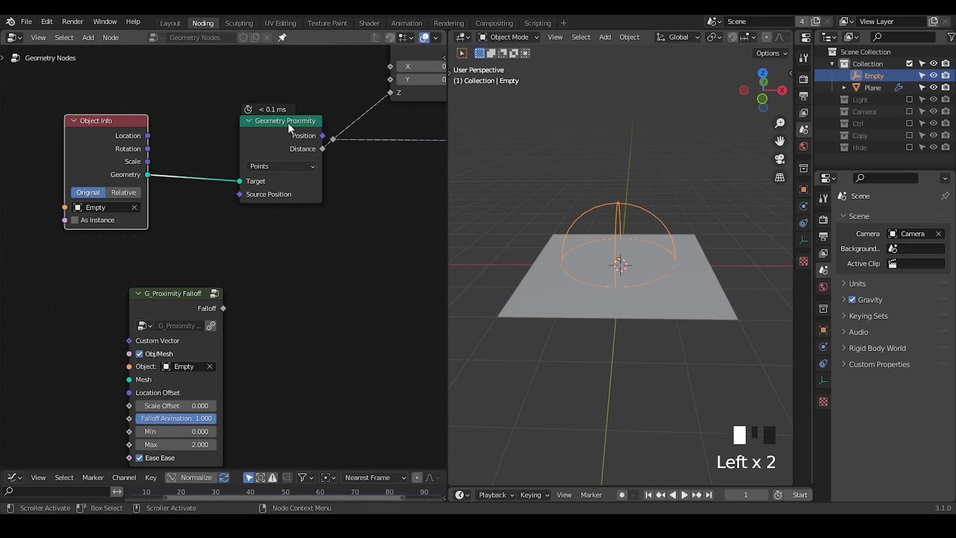
{"action": "left_click_drag", "start_coordinate": [288, 122], "coordinate": [265, 125]}
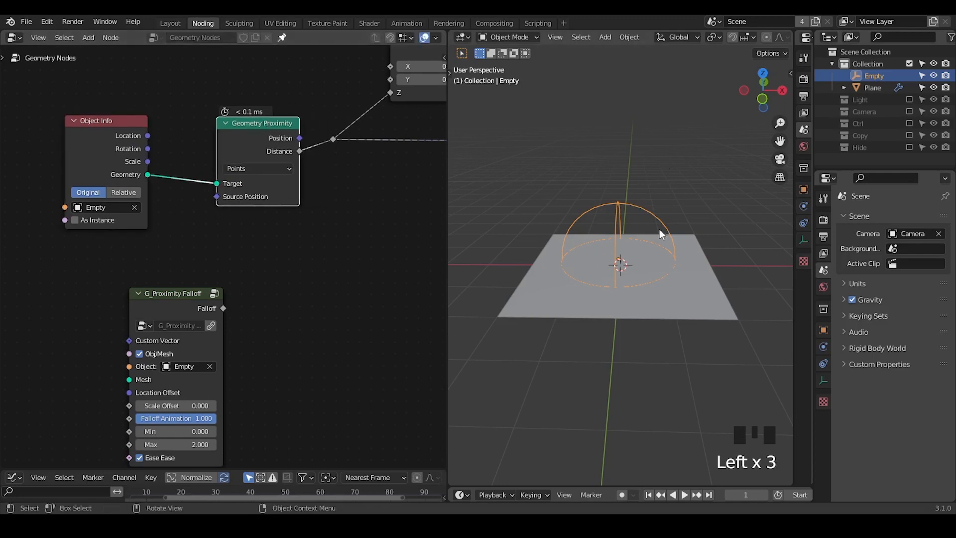
- Insert a Mesh Line node between Object Info and Geometry Proximity so that its Mesh feeds the Target input
{"action": "middle_click_drag", "start_coordinate": [100, 216], "coordinate": [123, 200]}
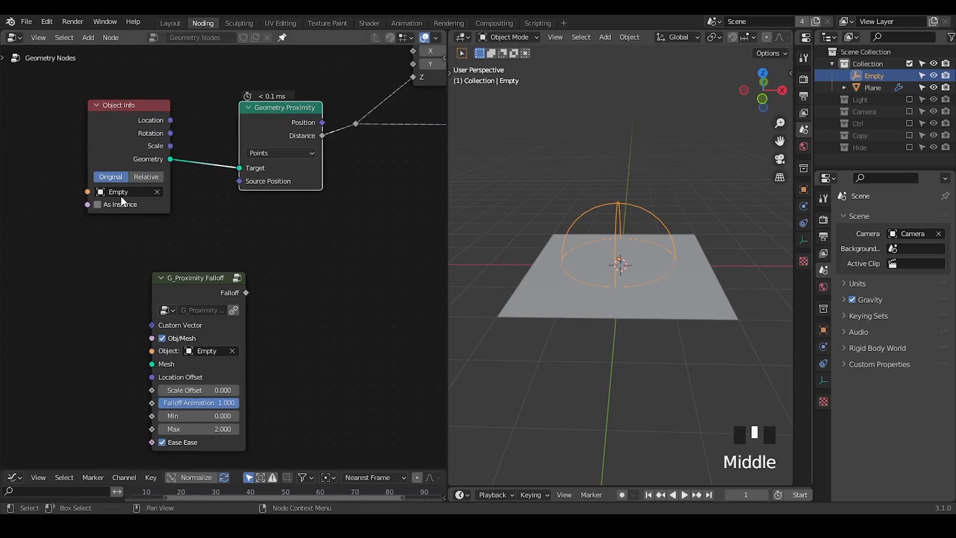
{"action": "left_click_drag", "start_coordinate": [133, 145], "coordinate": [177, 158]}
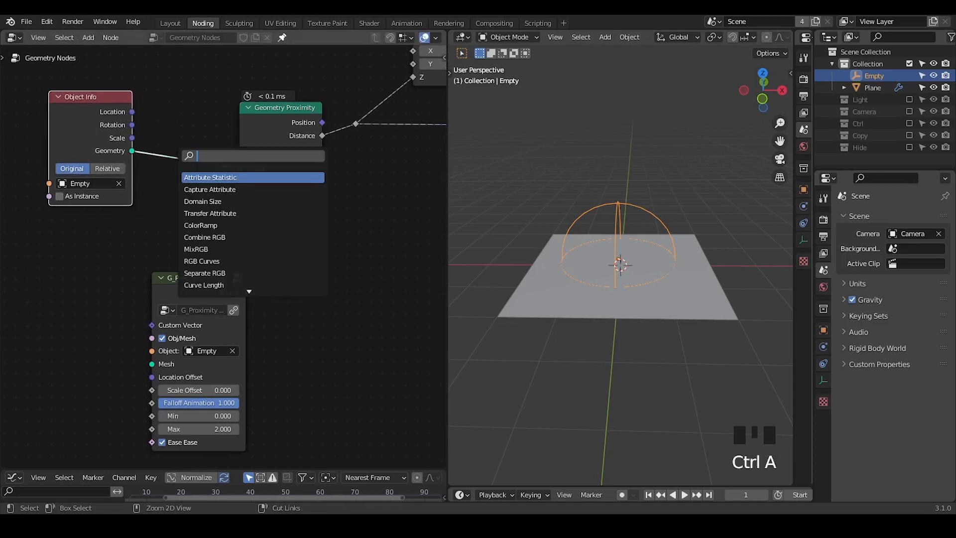
{"action": "type", "text": "mesh lin"}
{"action": "type", "text": "e"}
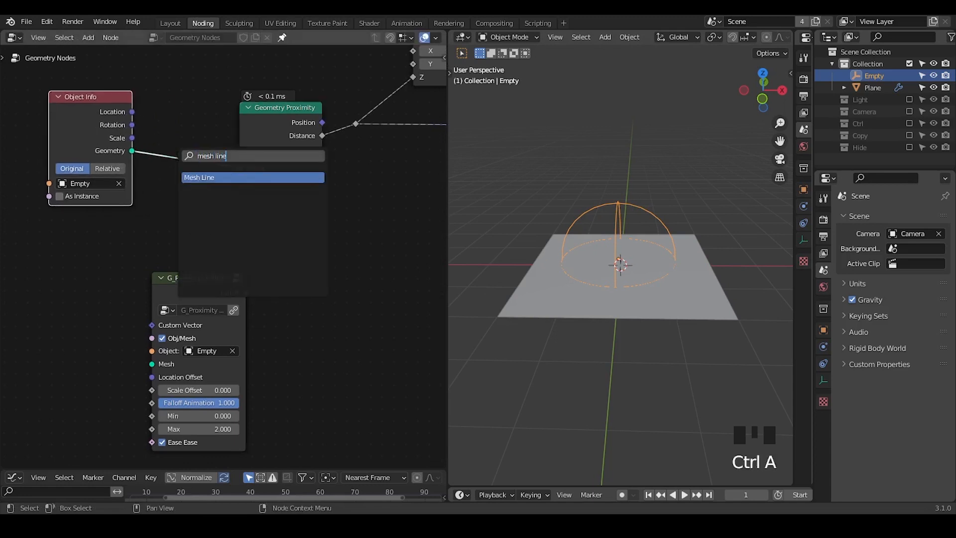
{"action": "key", "text": "Return"}
{"action": "left_click", "coordinate": [157, 118]}
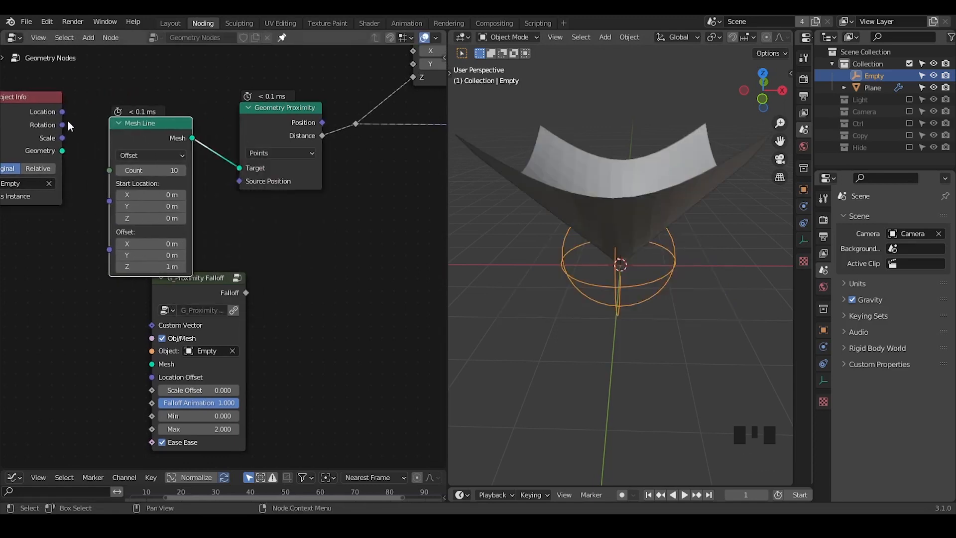
- Link the Object Info Location to the Mesh Line's Start Location and set the line's Count to 1
{"action": "left_click_drag", "start_coordinate": [63, 112], "coordinate": [110, 200]}
{"action": "left_click_drag", "start_coordinate": [136, 144], "coordinate": [188, 171]}
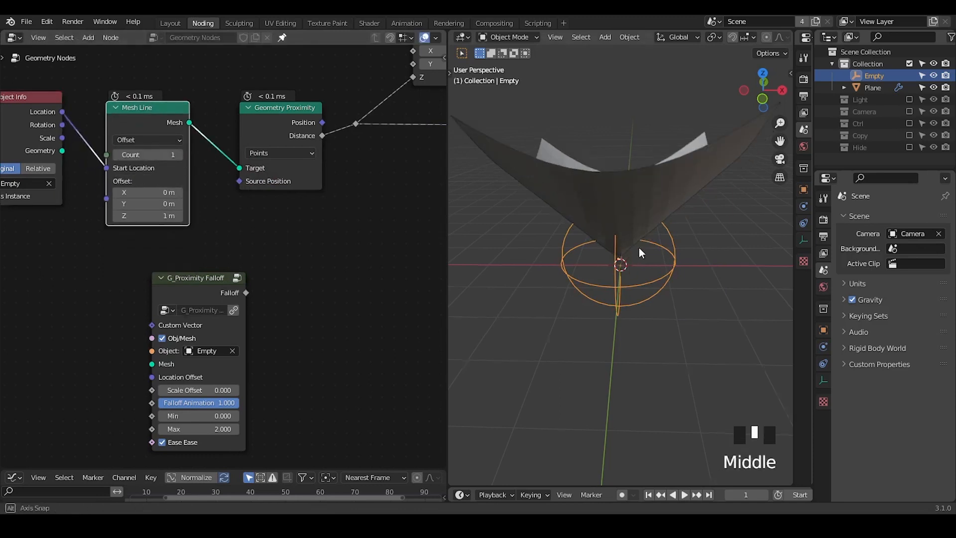
{"action": "middle_click_drag", "start_coordinate": [638, 247], "coordinate": [623, 163]}
- Draw a freehand annotation arrow in the 3D viewport above the deformed grid, with its head pointing along the distance direction
{"action": "key", "text": "d"}
{"action": "key", "text": "d"}
{"action": "key", "text": "d"}
{"action": "key", "text": "d"}
{"action": "key", "text": "d"}
{"action": "key", "text": "d"}
{"action": "key", "text": "d"}
{"action": "key", "text": "d"}
{"action": "key", "text": "d"}
{"action": "key", "text": "d"}
{"action": "key", "text": "d"}
{"action": "key", "text": "d"}
{"action": "key", "text": "d"}
{"action": "key", "text": "d"}
{"action": "key", "text": "d"}
{"action": "key", "text": "d"}
{"action": "key", "text": "d"}
{"action": "key", "text": "d"}
{"action": "key", "text": "d"}
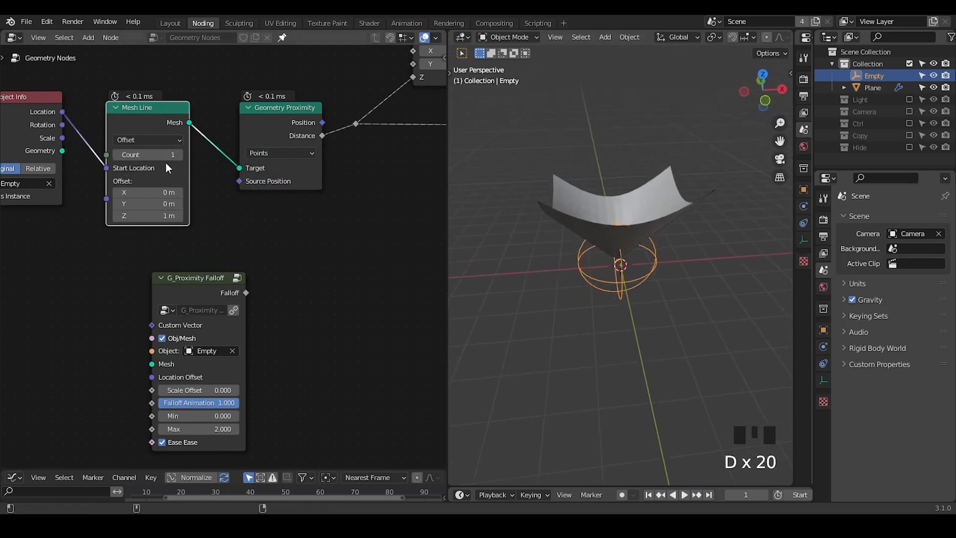
{"action": "key", "text": "d"}
{"action": "left_click_drag", "start_coordinate": [613, 148], "coordinate": [702, 134]}
{"action": "left_click_drag", "start_coordinate": [702, 135], "coordinate": [642, 163]}
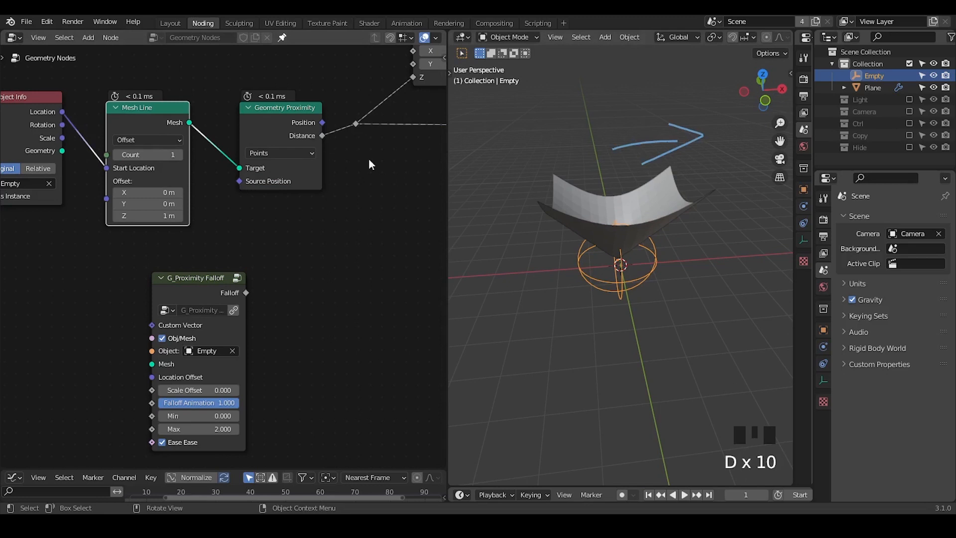
- Insert a Map Range node on the Geometry Proximity Distance link and move the falloff node clear of it
{"action": "key", "text": "ctrl+a"}
{"action": "type", "text": "map range"}
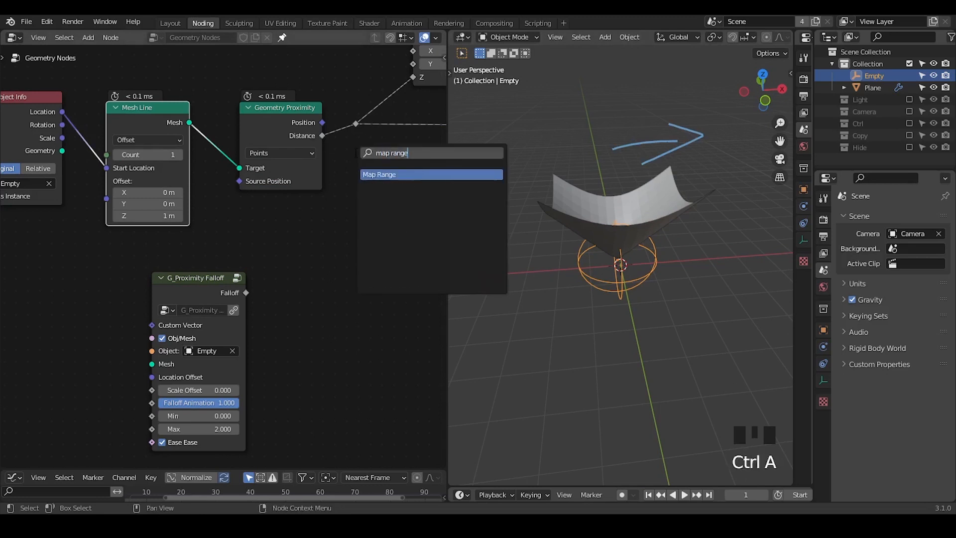
{"action": "key", "text": "Return"}
{"action": "left_click", "coordinate": [322, 128]}
{"action": "middle_click_drag", "start_coordinate": [334, 172], "coordinate": [425, 131]}
{"action": "left_click_drag", "start_coordinate": [274, 241], "coordinate": [230, 291]}
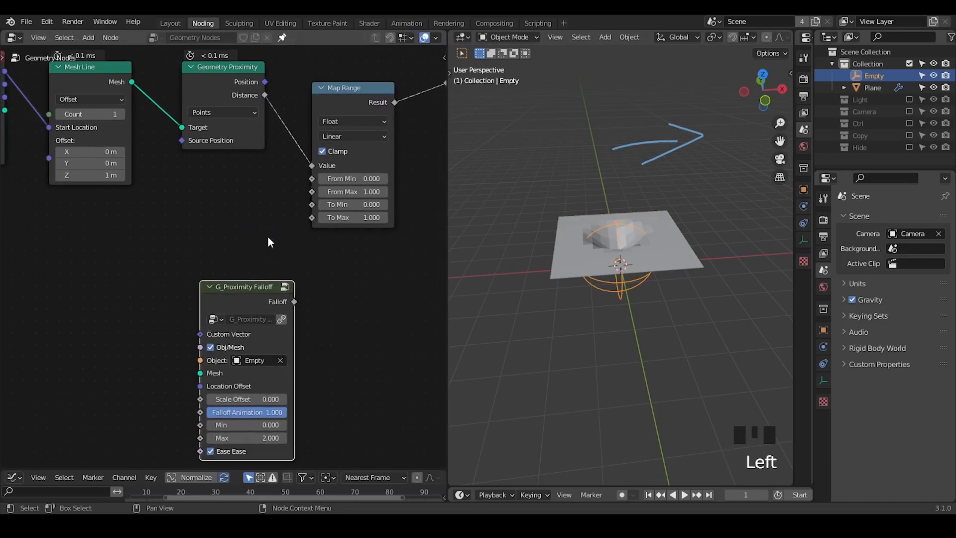
- Invert the Map Range output by setting To Min to 1 and To Max to 0
{"action": "left_click", "coordinate": [354, 205]}
{"action": "type", "text": "1"}
{"action": "key", "text": "Return"}
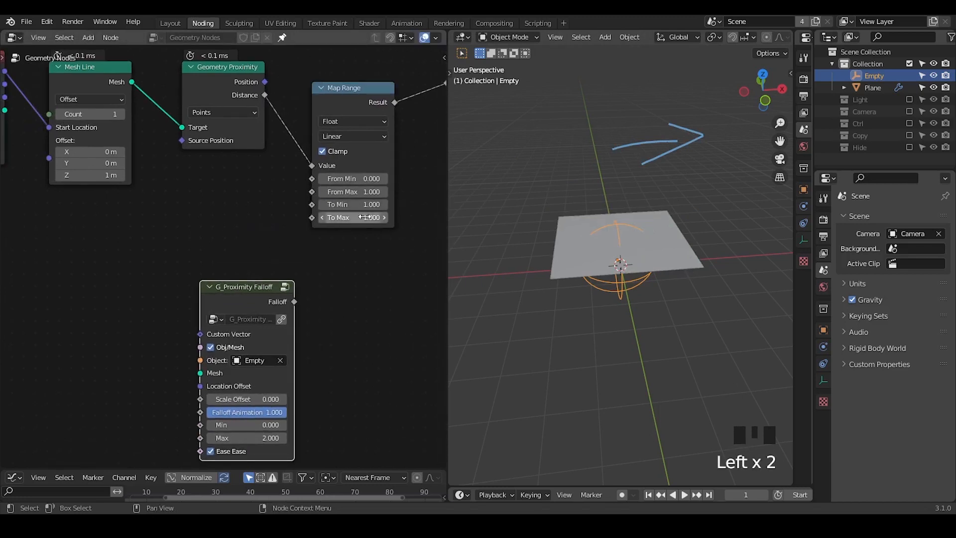
{"action": "left_click_drag", "start_coordinate": [365, 217], "coordinate": [353, 219]}
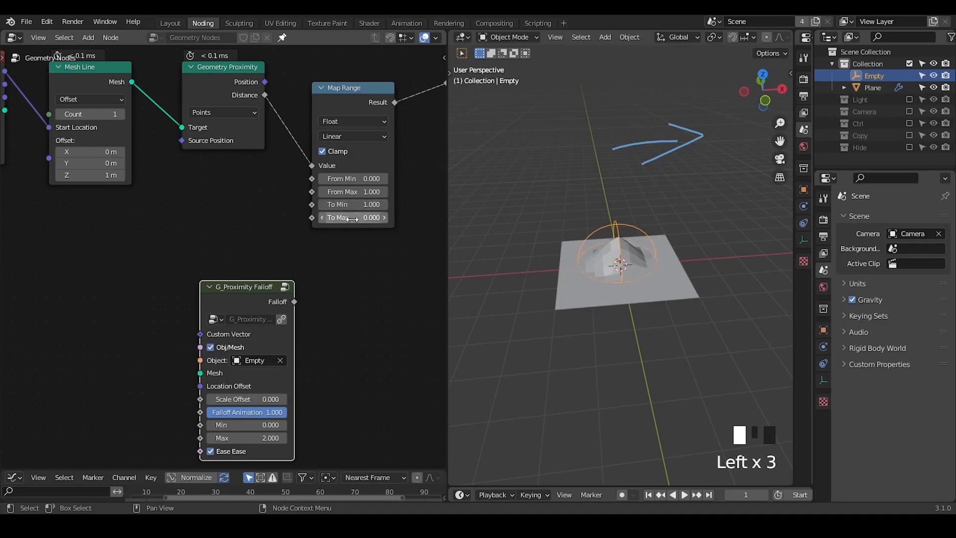
- Raise the Map Range's To Min to 2.9 and try scaling the empty to test its effect on the deformation
{"action": "mouse_move", "coordinate": [696, 291]}
{"action": "middle_mouse_down"}
{"action": "mouse_move", "coordinate": [699, 269]}
{"action": "mouse_move", "coordinate": [698, 279]}
{"action": "middle_mouse_up"}
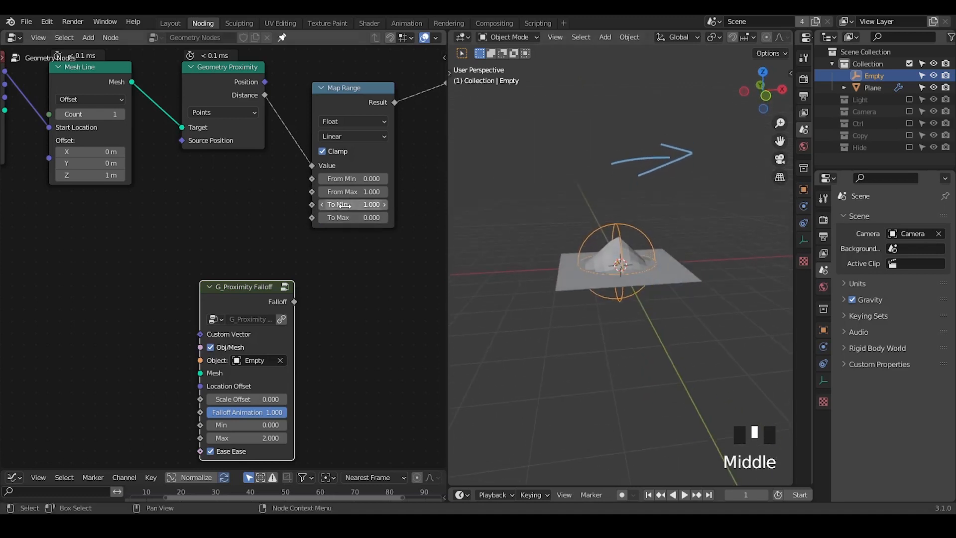
{"action": "mouse_move", "coordinate": [343, 205]}
{"action": "left_mouse_down"}
{"action": "mouse_move", "coordinate": [378, 205]}
{"action": "mouse_move", "coordinate": [351, 205]}
{"action": "left_mouse_up"}
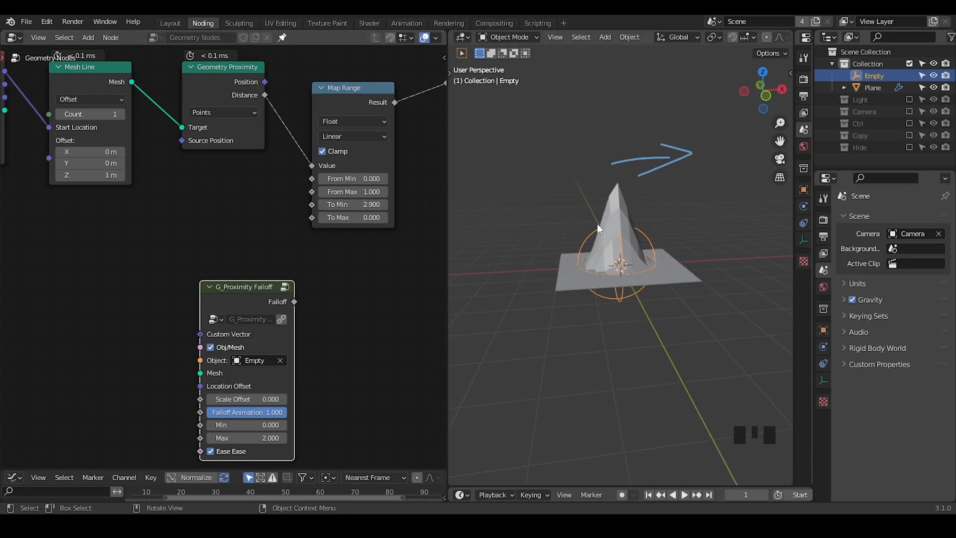
{"action": "key", "text": "s"}
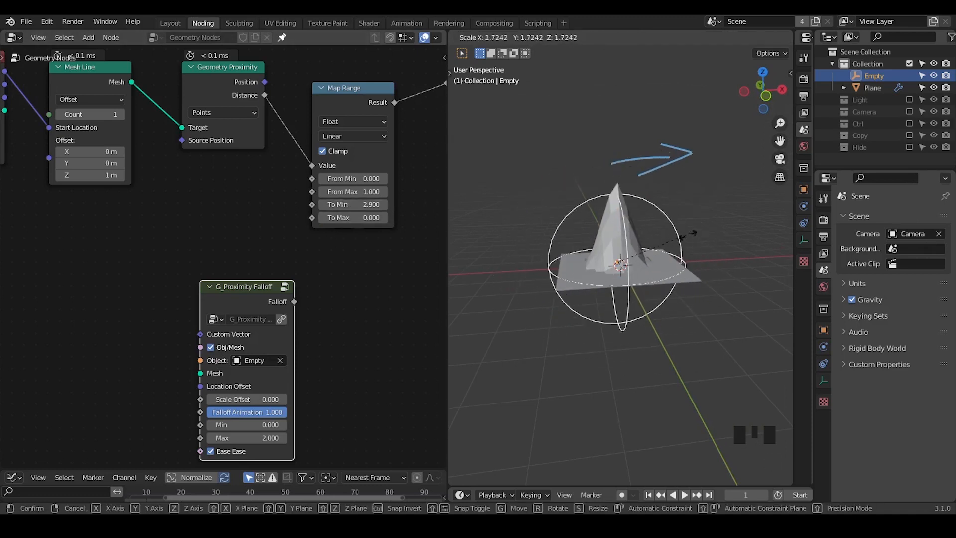
{"action": "left_click", "coordinate": [663, 240]}
- Drive the Map Range's From Max with the Object Info Scale and scale the empty to test the falloff radius
{"action": "middle_click_drag", "start_coordinate": [140, 252], "coordinate": [169, 256]}
{"action": "left_click_drag", "start_coordinate": [34, 101], "coordinate": [341, 195]}
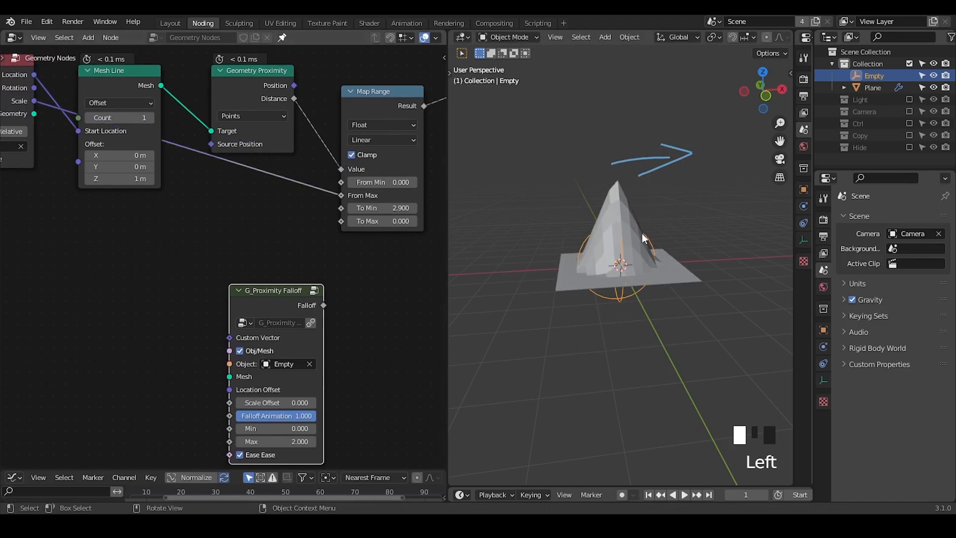
{"action": "key", "text": "s"}
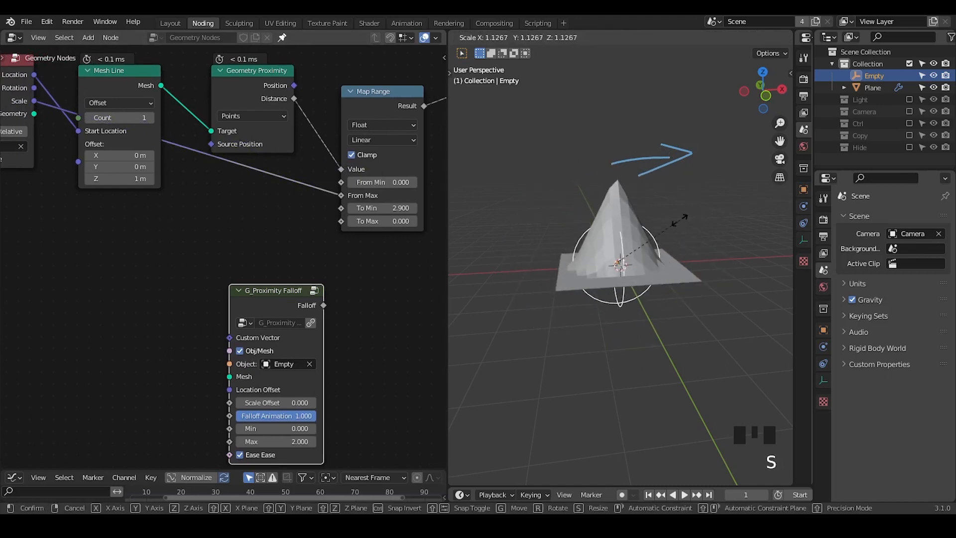
{"action": "left_click", "coordinate": [673, 234]}
- Move the G_Proximity Falloff node lower and add a Vector Math node set to Distance beneath Geometry Proximity
{"action": "middle_click_drag", "start_coordinate": [131, 213], "coordinate": [145, 236], "text": "ctrl"}
{"action": "left_click_drag", "start_coordinate": [363, 62], "coordinate": [38, 199]}
{"action": "left_click_drag", "start_coordinate": [259, 286], "coordinate": [259, 334]}
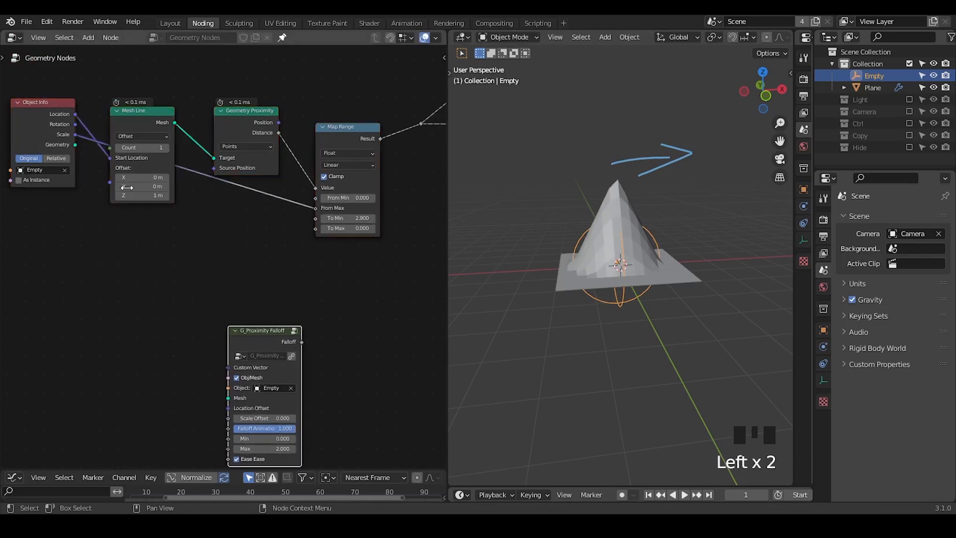
{"action": "key", "text": "ctrl+a"}
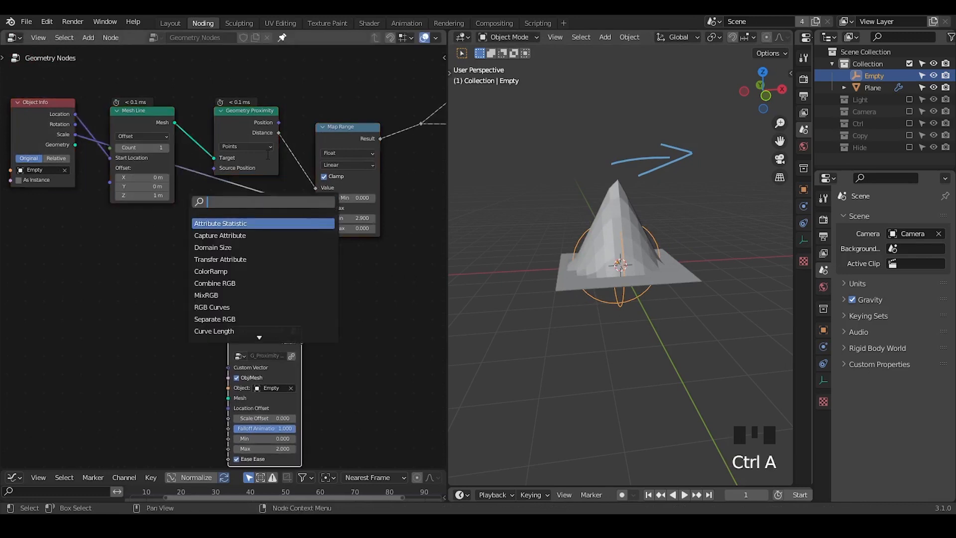
{"action": "type", "text": "vector add"}
{"action": "key", "text": "Return"}
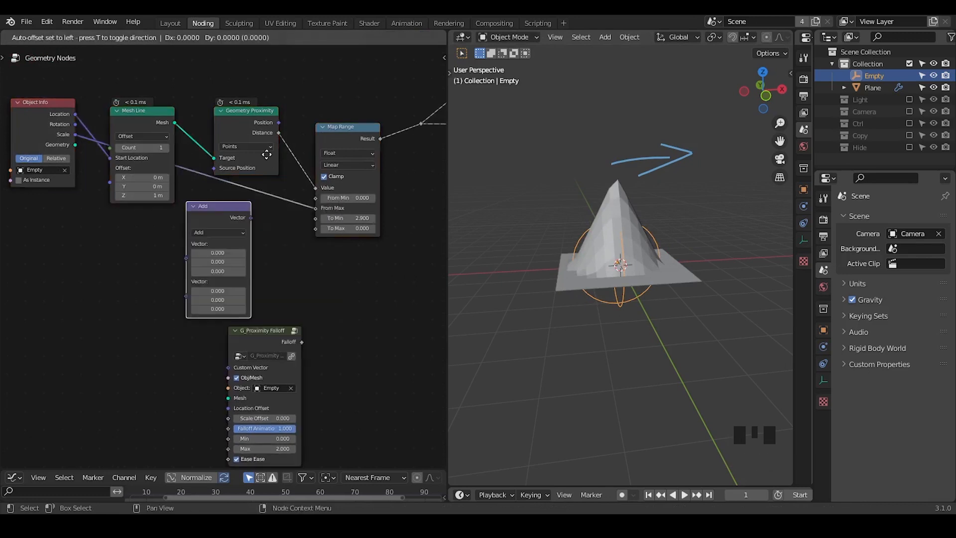
{"action": "left_click", "coordinate": [271, 150]}
{"action": "left_click", "coordinate": [234, 229]}
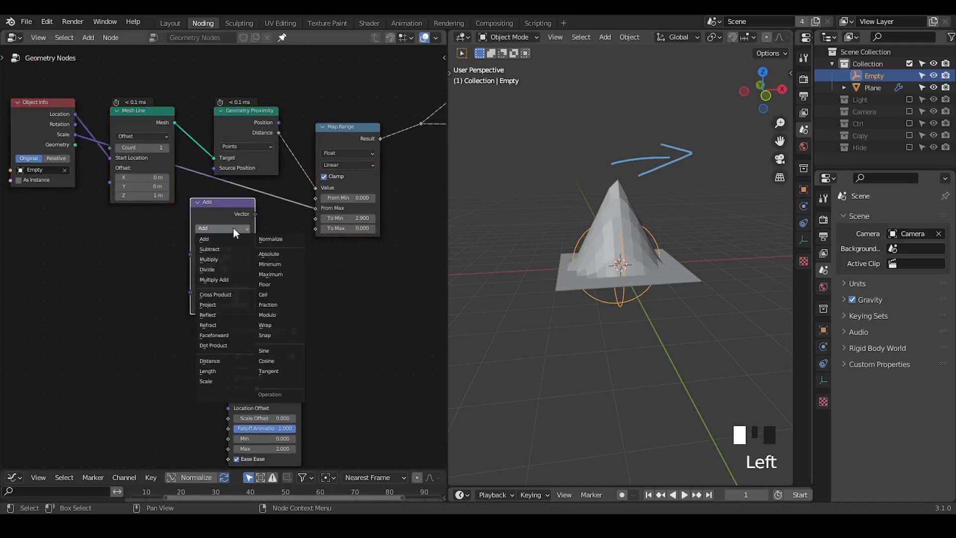
{"action": "left_click", "coordinate": [216, 361]}
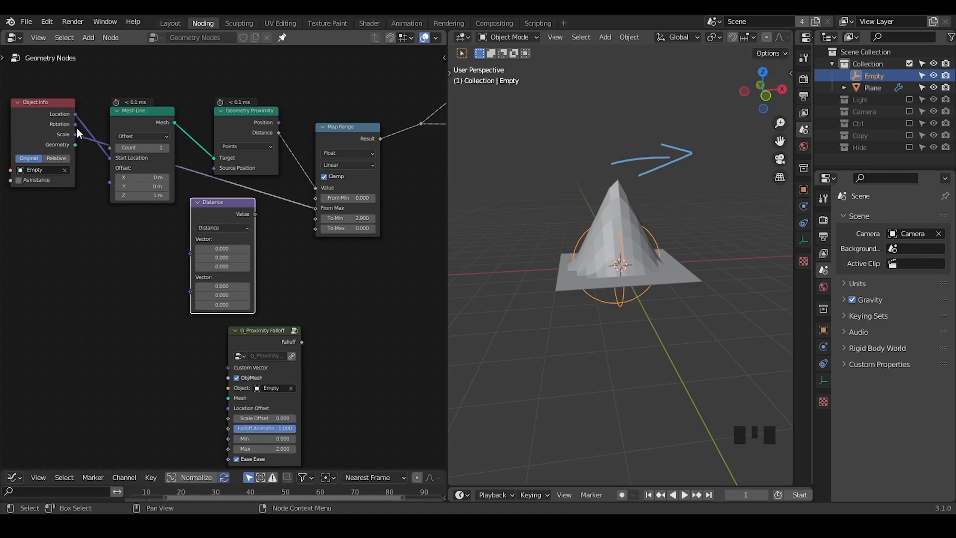
- Feed the Object Info Location and a new Position node into the Distance node, and link its Value to the Map Range Value
{"action": "left_click_drag", "start_coordinate": [75, 114], "coordinate": [142, 271]}
{"action": "type", "text": "posi"}
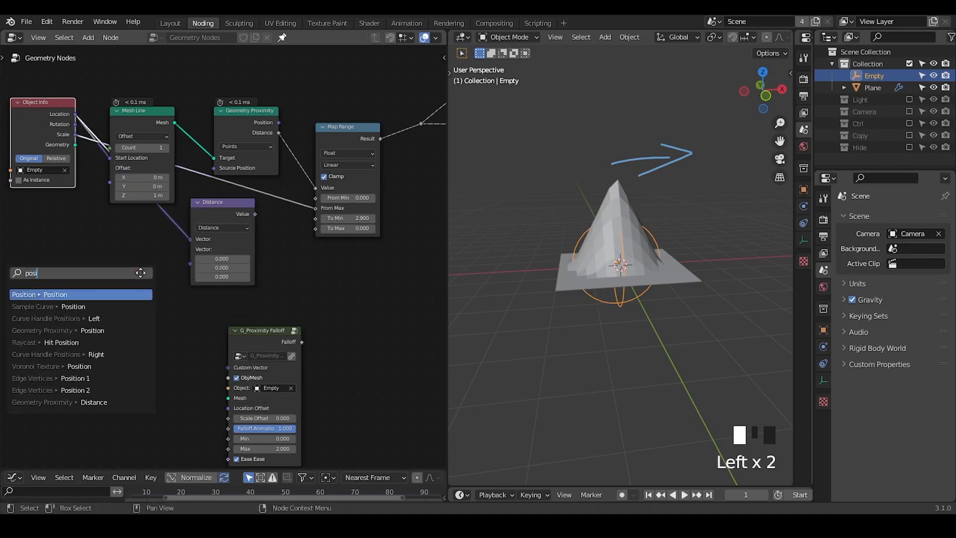
{"action": "key", "text": "Return"}
{"action": "left_click", "coordinate": [113, 254]}
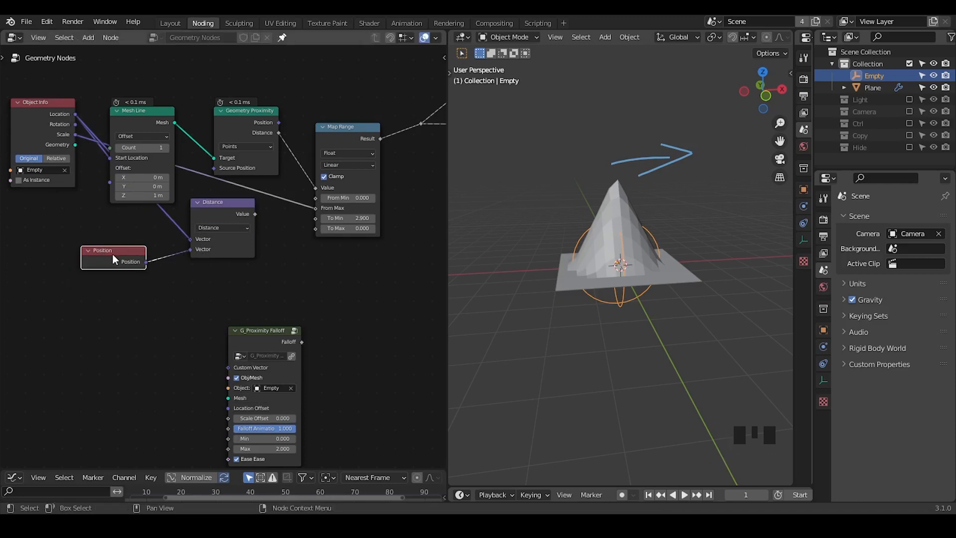
{"action": "left_click_drag", "start_coordinate": [256, 215], "coordinate": [321, 189]}
{"action": "left_click_drag", "start_coordinate": [212, 216], "coordinate": [206, 238]}
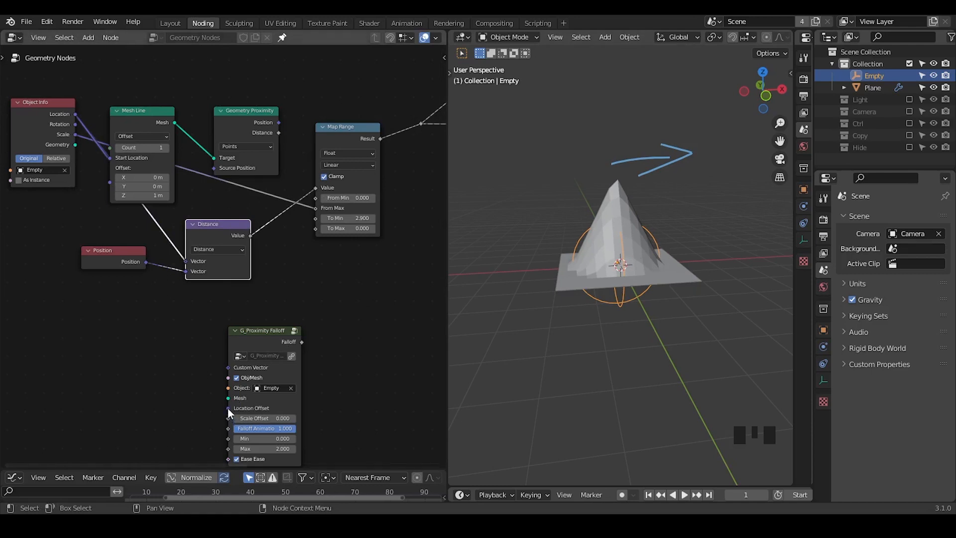
- Add a Math node set to Add below Map Range and place a duplicate of the Distance node below the original
{"action": "left_click_drag", "start_coordinate": [228, 407], "coordinate": [31, 399]}
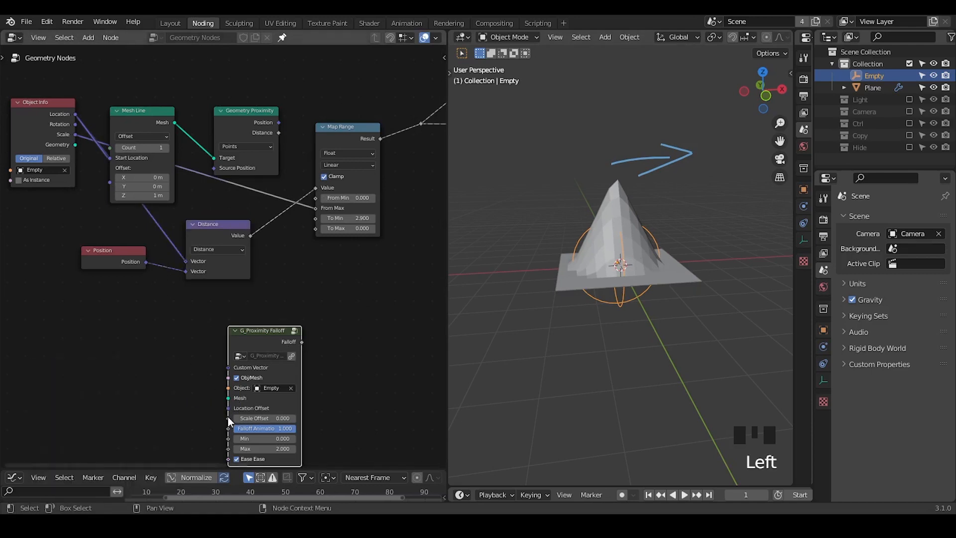
{"action": "left_click_drag", "start_coordinate": [228, 417], "coordinate": [182, 428]}
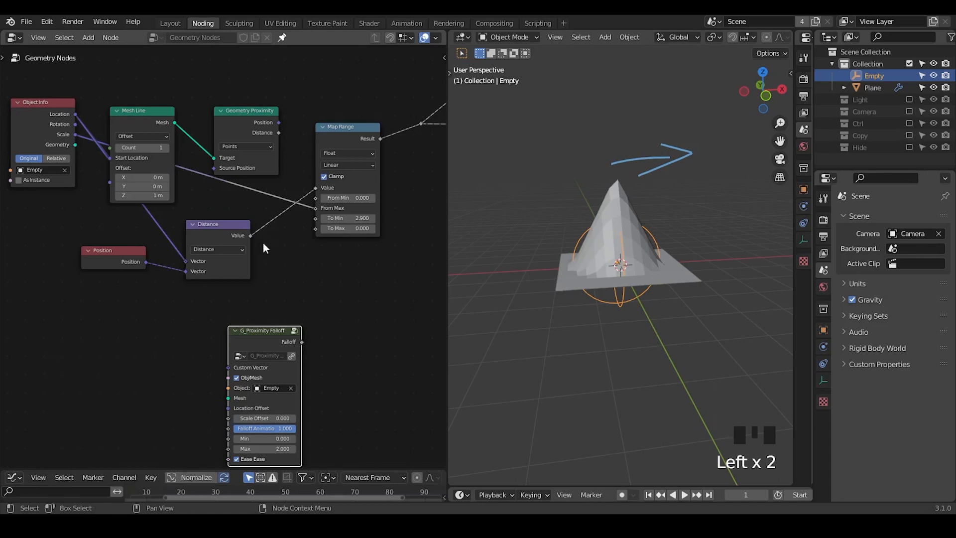
{"action": "key", "text": "ctrl+a"}
{"action": "type", "text": "math"}
{"action": "key", "text": "Return"}
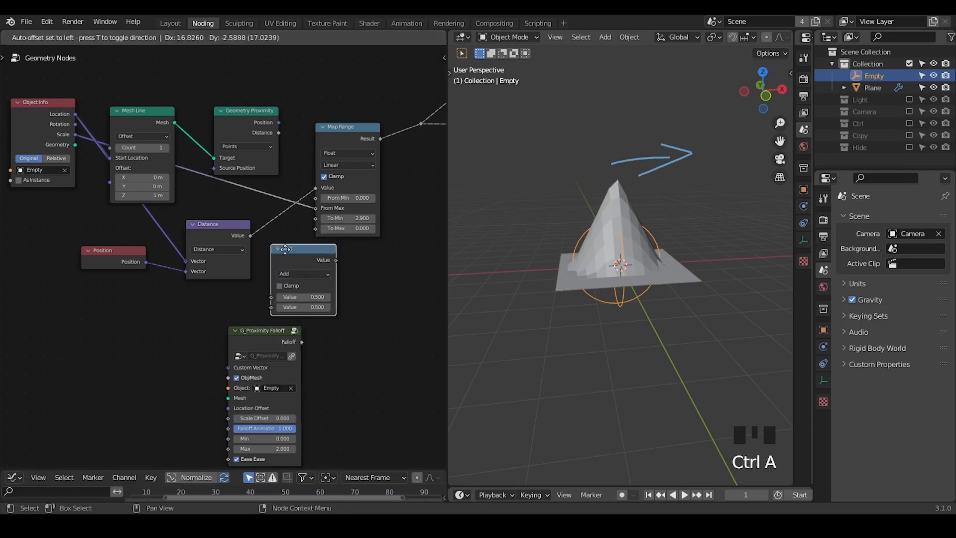
{"action": "left_click", "coordinate": [328, 256]}
{"action": "left_click_drag", "start_coordinate": [198, 231], "coordinate": [190, 217]}
{"action": "key", "text": "shift+d"}
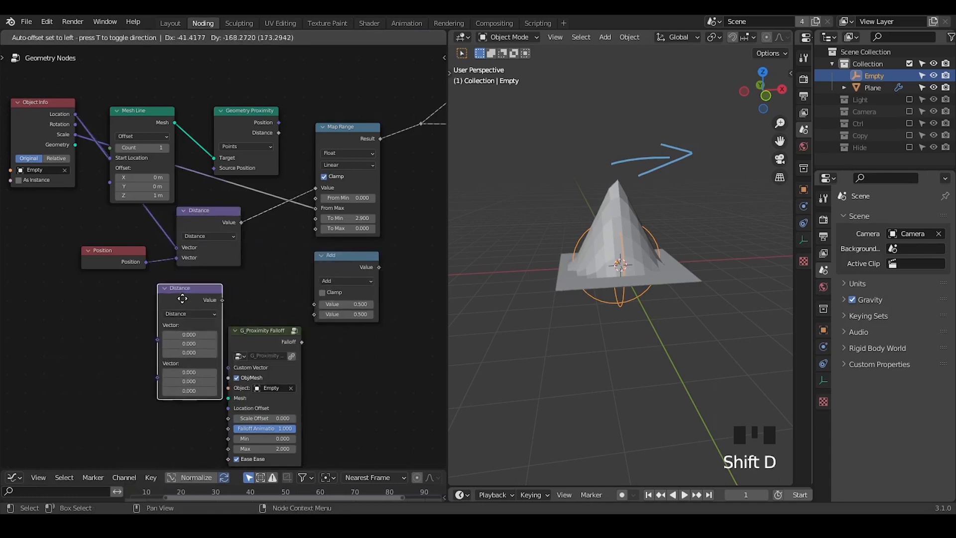
{"action": "left_click", "coordinate": [181, 299]}
{"action": "key", "text": "ctrl+alt+shift+q"}
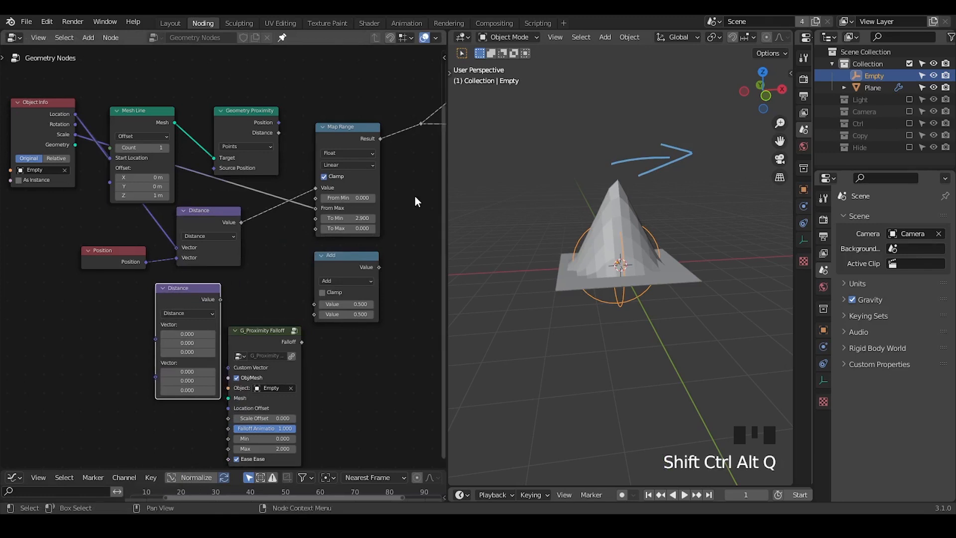
- Select the proximity nodes, then the Position and Distance nodes, and shift the Object Info and falloff nodes slightly
{"action": "left_click_drag", "start_coordinate": [383, 64], "coordinate": [33, 192]}
{"action": "left_click_drag", "start_coordinate": [252, 219], "coordinate": [83, 271]}
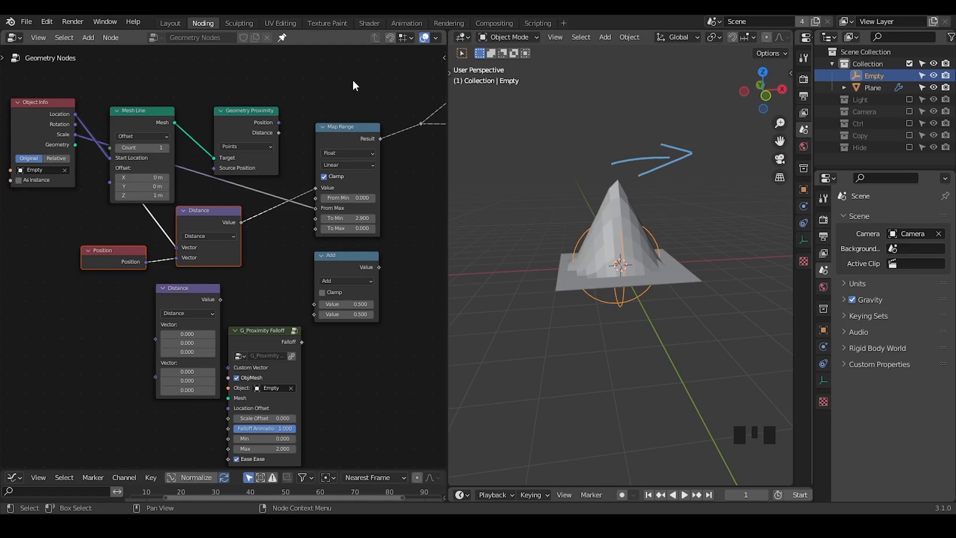
{"action": "left_click_drag", "start_coordinate": [53, 115], "coordinate": [55, 148]}
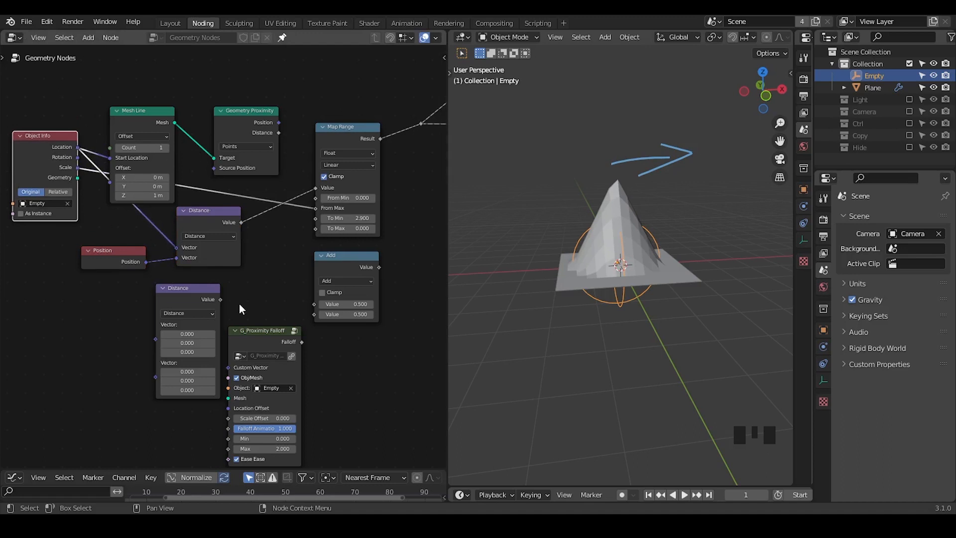
{"action": "mouse_move", "coordinate": [260, 341]}
{"action": "left_mouse_down"}
{"action": "mouse_move", "coordinate": [266, 295]}
{"action": "mouse_move", "coordinate": [269, 314]}
{"action": "mouse_move", "coordinate": [280, 304]}
{"action": "mouse_move", "coordinate": [267, 326]}
{"action": "left_mouse_up"}
{"action": "key", "text": "shift+ctrl+alt+w"}
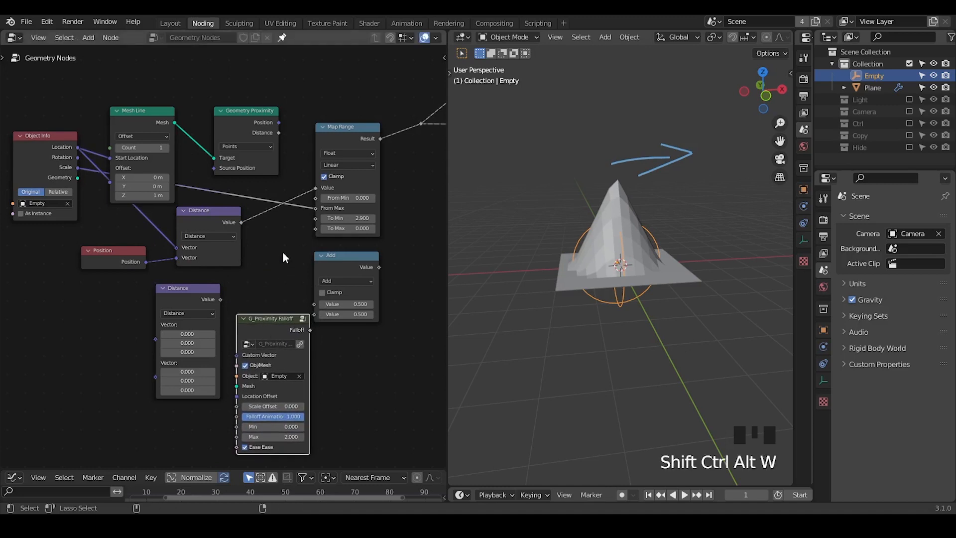
{"action": "key", "text": "shift+ctrl+alt+q"}
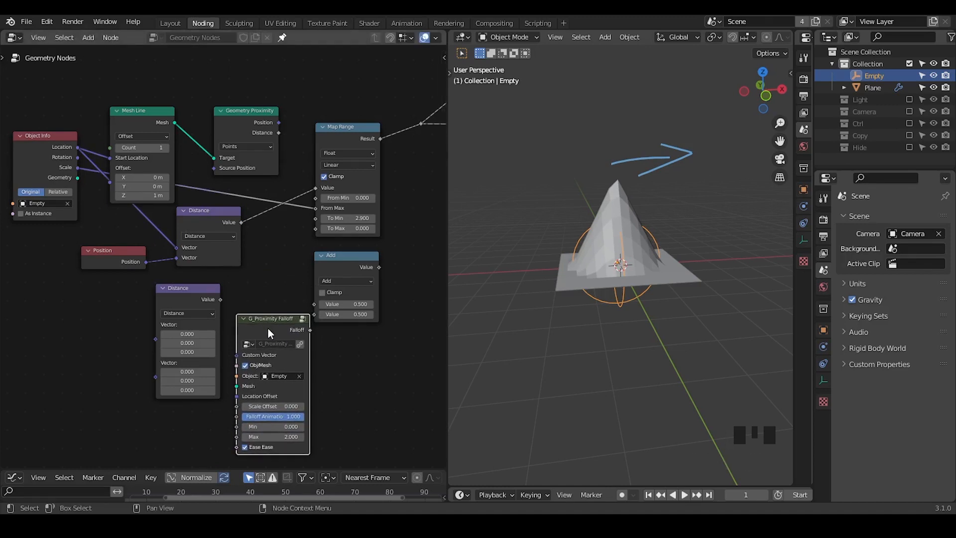
- Delete the unconnected Add node and duplicate Distance node, and place the G_Proximity Falloff node directly beneath Map Range
{"action": "left_click_drag", "start_coordinate": [262, 326], "coordinate": [367, 307]}
{"action": "left_click_drag", "start_coordinate": [337, 267], "coordinate": [182, 318]}
{"action": "key", "text": "x"}
{"action": "left_click_drag", "start_coordinate": [366, 312], "coordinate": [343, 271]}
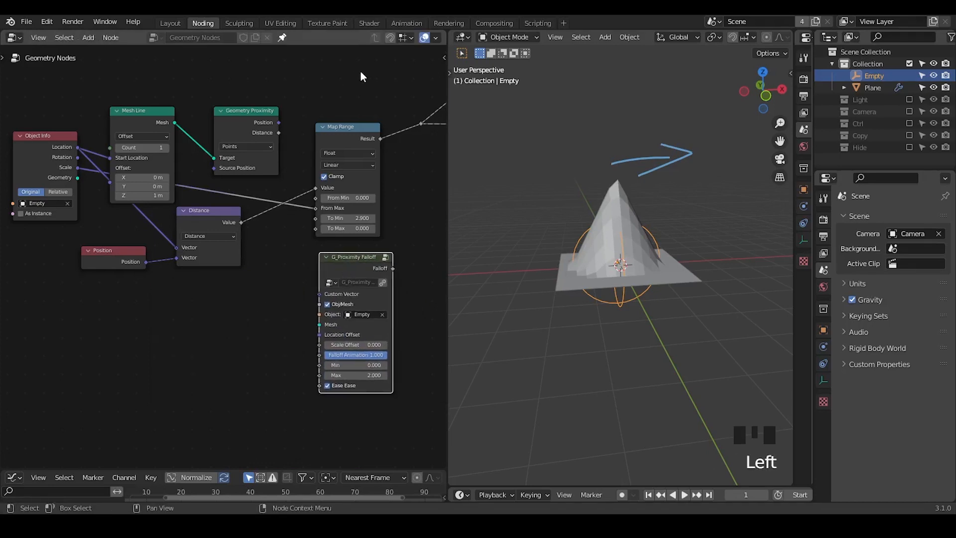
- Compare the Mesh Line and Geometry Proximity branch with the Position and Distance branch by selecting each in turn
{"action": "left_click_drag", "start_coordinate": [368, 71], "coordinate": [54, 184]}
{"action": "left_click_drag", "start_coordinate": [238, 202], "coordinate": [68, 302]}
{"action": "left_click", "coordinate": [276, 270]}
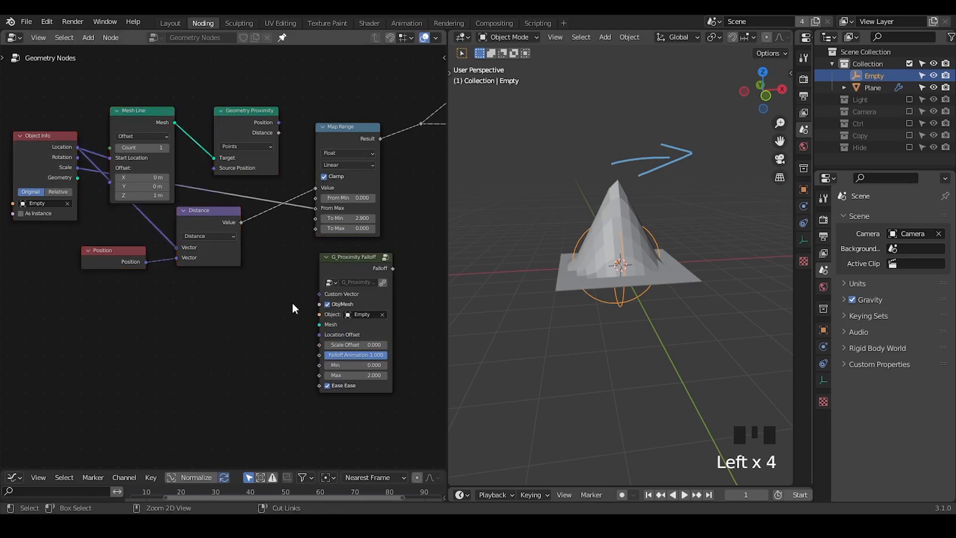
{"action": "middle_click_drag", "start_coordinate": [291, 303], "coordinate": [303, 256], "text": "ctrl"}
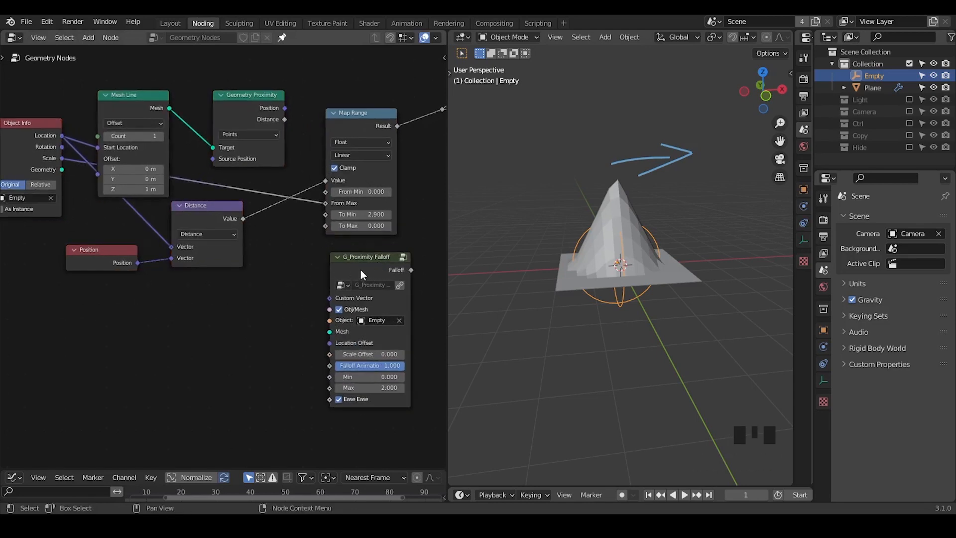
{"action": "mouse_move", "coordinate": [357, 271]}
{"action": "middle_mouse_down"}
{"action": "mouse_move", "coordinate": [355, 259]}
{"action": "mouse_move", "coordinate": [373, 272]}
{"action": "middle_mouse_up"}
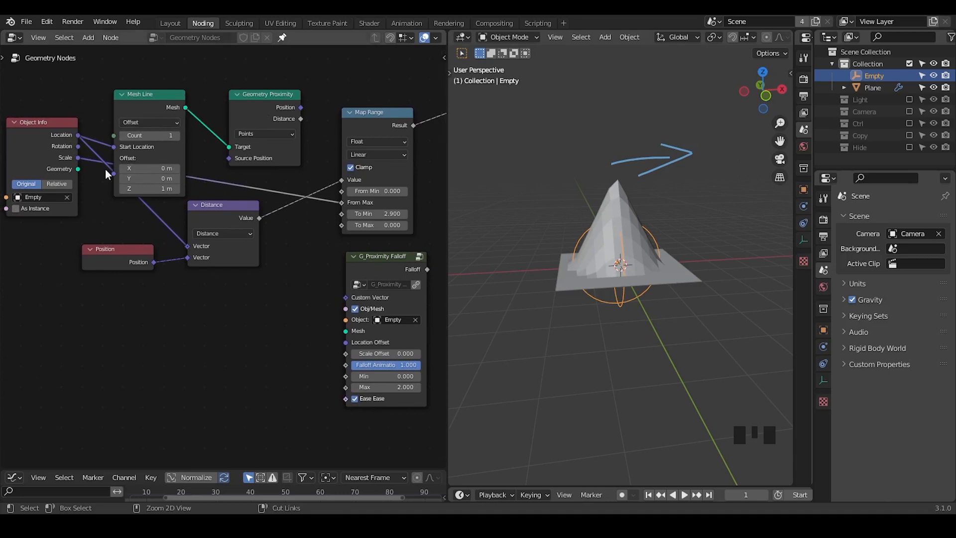
- Insert a Geometry Switch node on the link between Mesh Line and Geometry Proximity
{"action": "key", "text": "ctrl+a"}
{"action": "type", "text": "switch"}
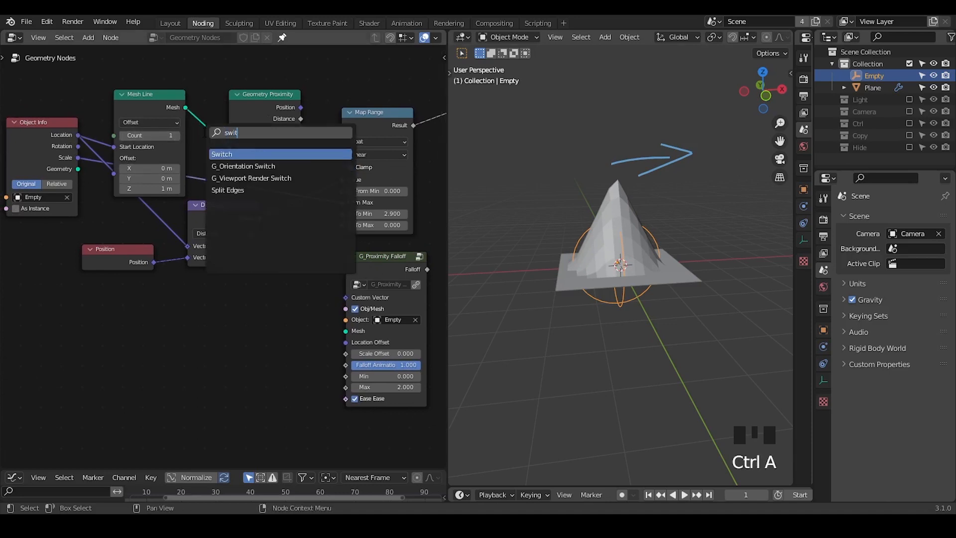
{"action": "key", "text": "Return"}
{"action": "left_click", "coordinate": [227, 92]}
- Connect the Object Info Geometry to the Switch node's True input, enable Switch and move Mesh Line up slightly
{"action": "middle_click_drag", "start_coordinate": [82, 171], "coordinate": [85, 152]}
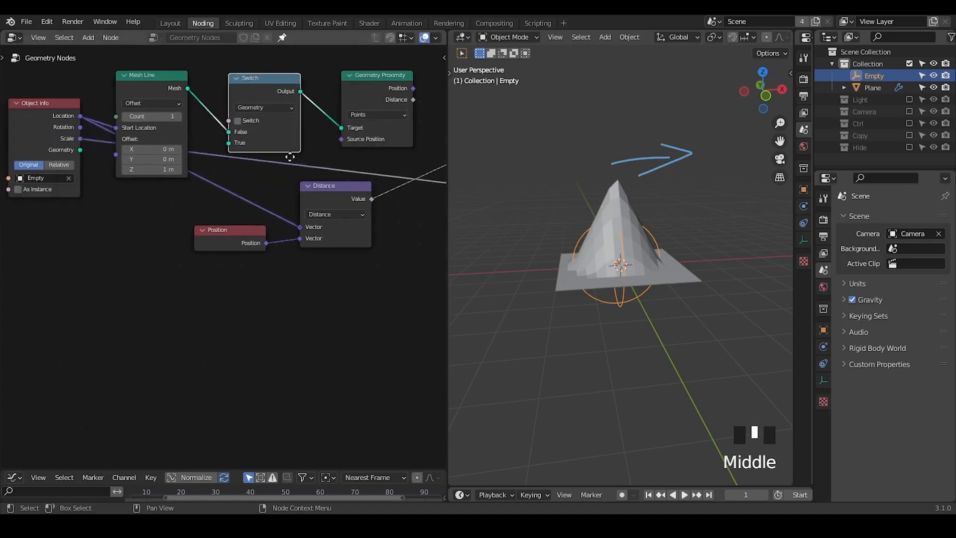
{"action": "left_click_drag", "start_coordinate": [82, 150], "coordinate": [232, 143]}
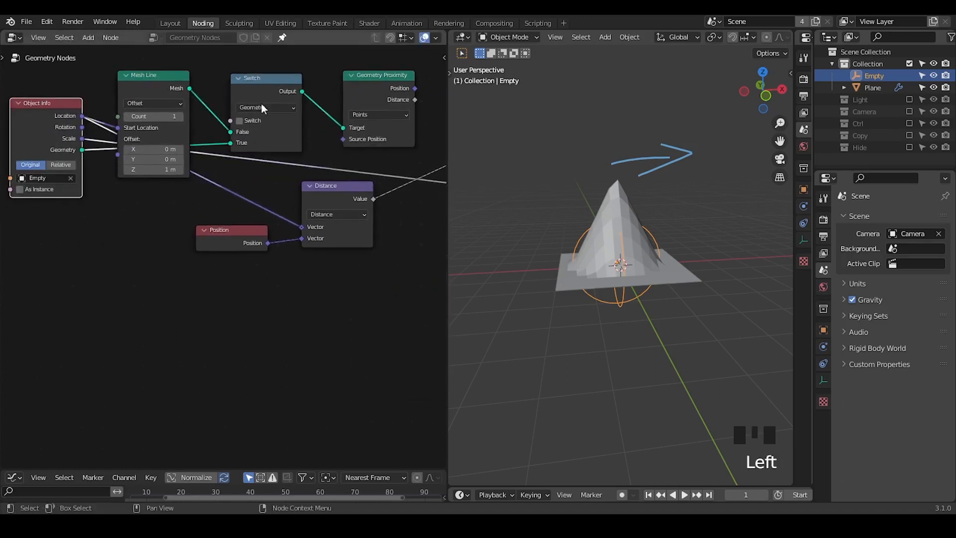
{"action": "middle_click_drag", "start_coordinate": [235, 201], "coordinate": [215, 237]}
{"action": "left_click_drag", "start_coordinate": [134, 139], "coordinate": [134, 128]}
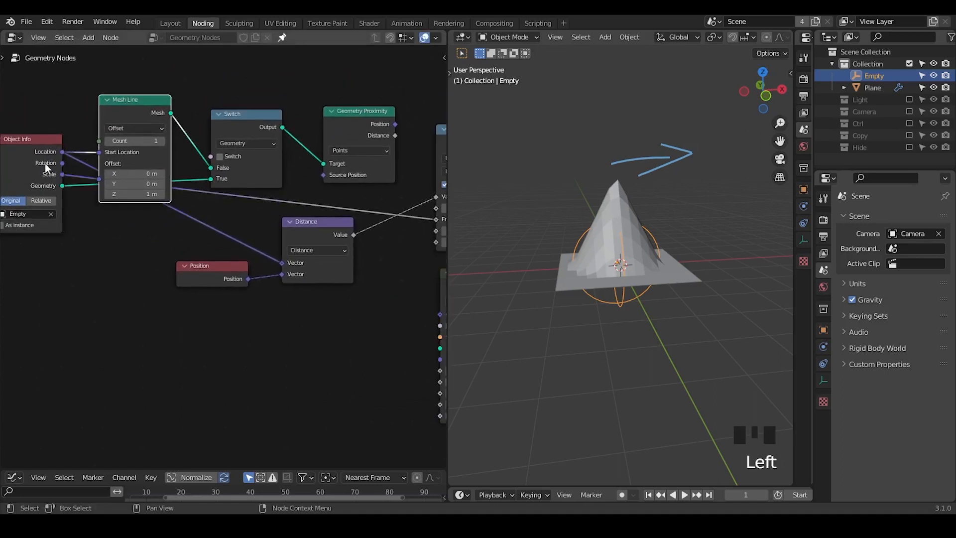
{"action": "left_click", "coordinate": [219, 156]}
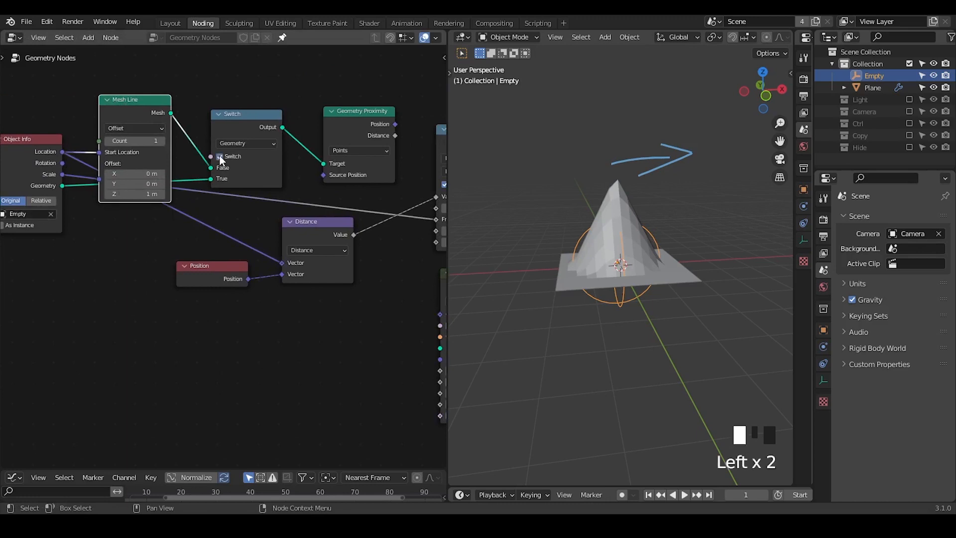
{"action": "key", "text": "shift+a"}
{"action": "mouse_move", "coordinate": [617, 45]}
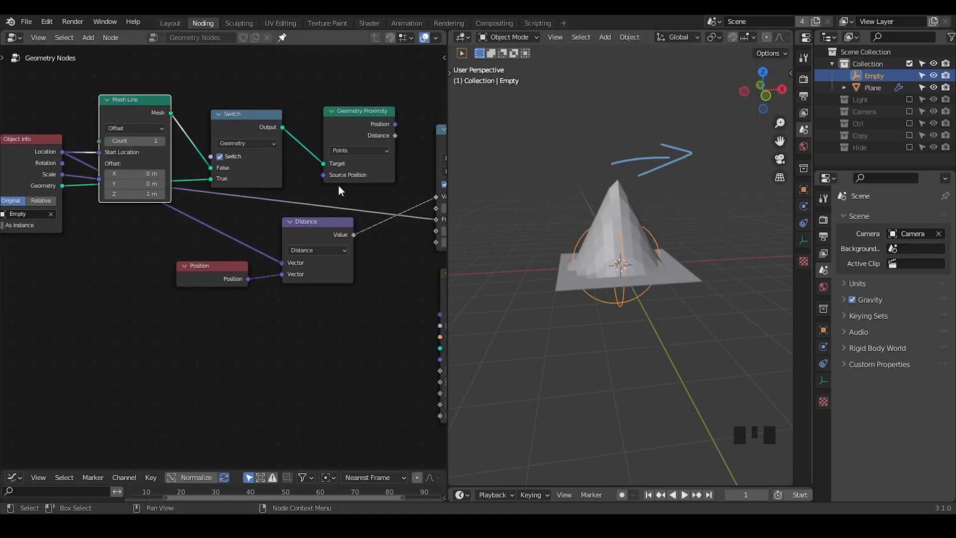
- Review the rebuilt node network alongside the G_Proximity Falloff node and select that group node
{"action": "middle_click_drag", "start_coordinate": [369, 269], "coordinate": [299, 228]}
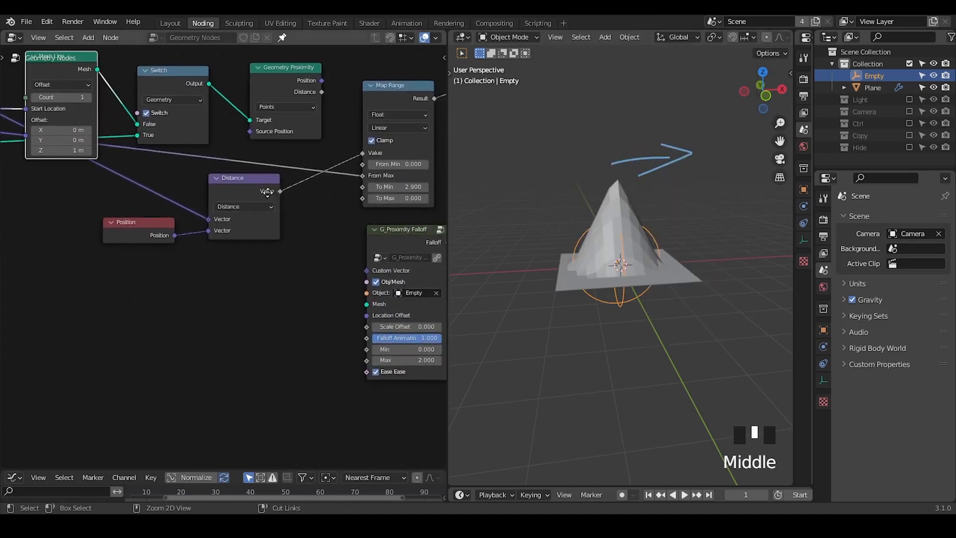
{"action": "middle_click_drag", "start_coordinate": [271, 188], "coordinate": [196, 137], "text": "ctrl"}
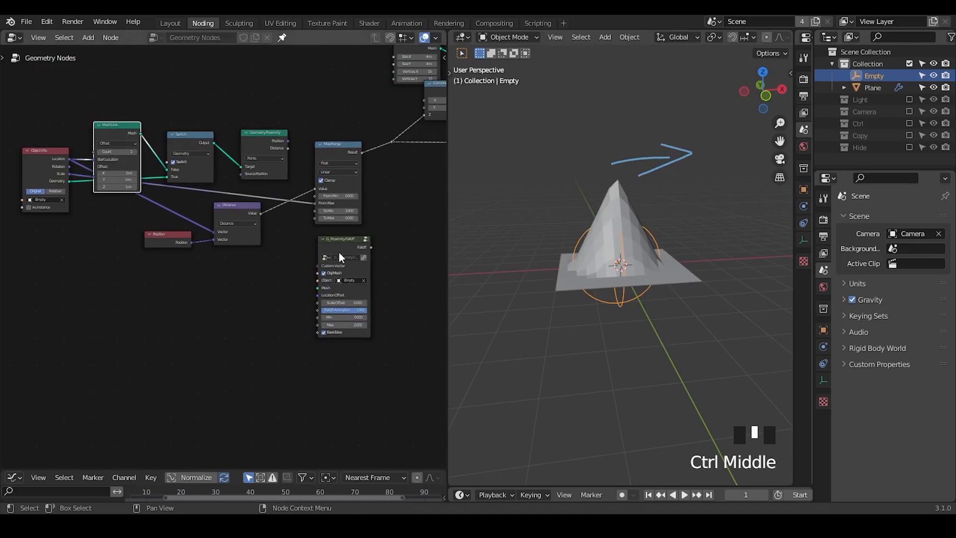
{"action": "left_click_drag", "start_coordinate": [339, 252], "coordinate": [341, 252]}
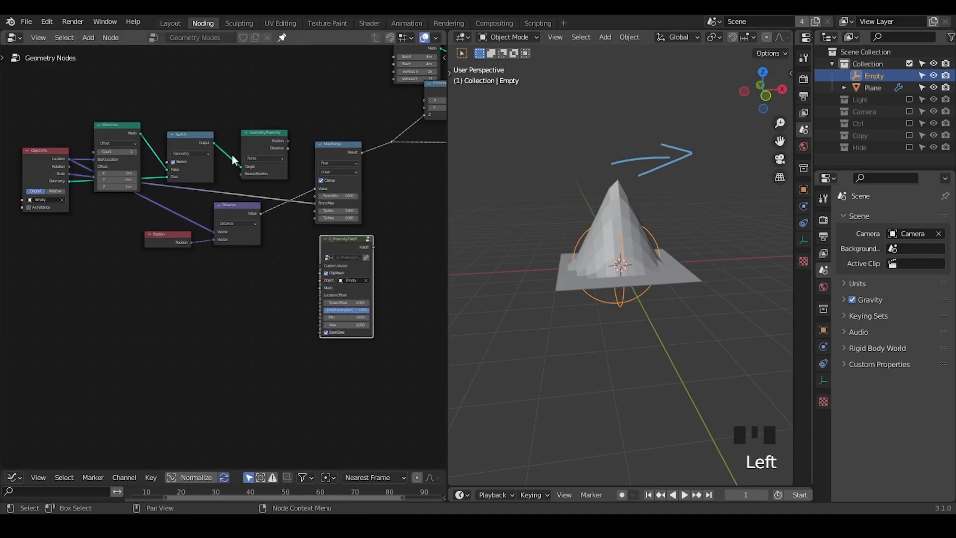
{"action": "left_click_drag", "start_coordinate": [193, 143], "coordinate": [191, 136]}
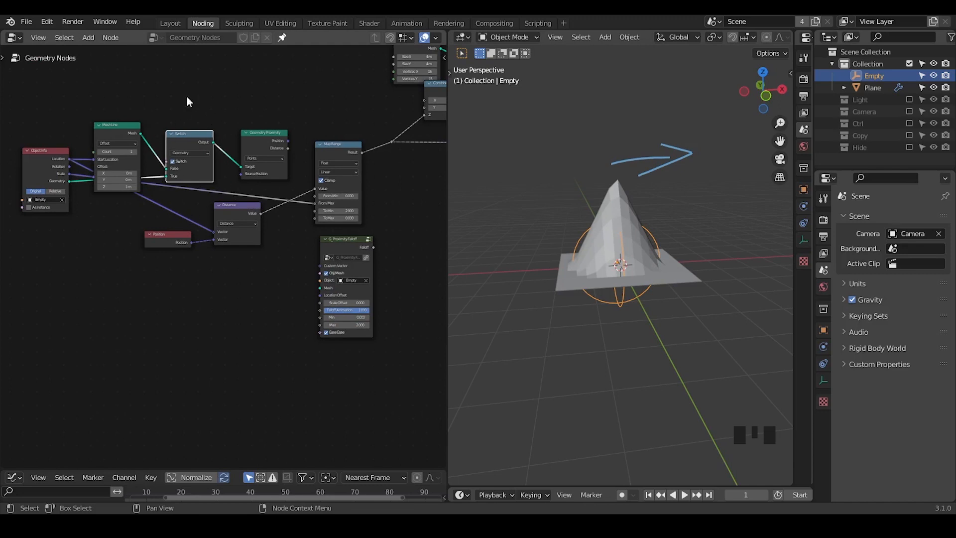
{"action": "middle_click_drag", "start_coordinate": [313, 250], "coordinate": [313, 228], "text": "ctrl"}
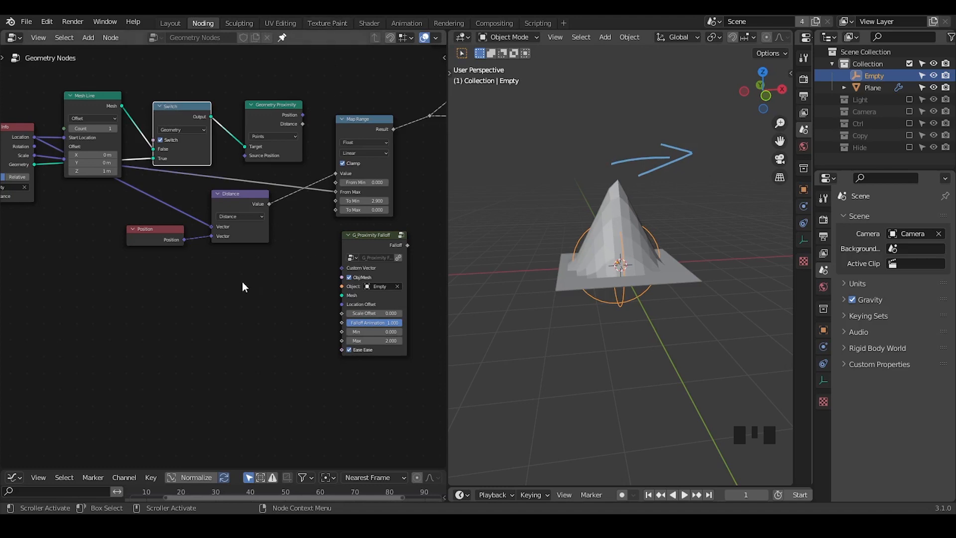
{"action": "middle_click_drag", "start_coordinate": [309, 276], "coordinate": [300, 246]}
{"action": "left_click", "coordinate": [331, 160]}
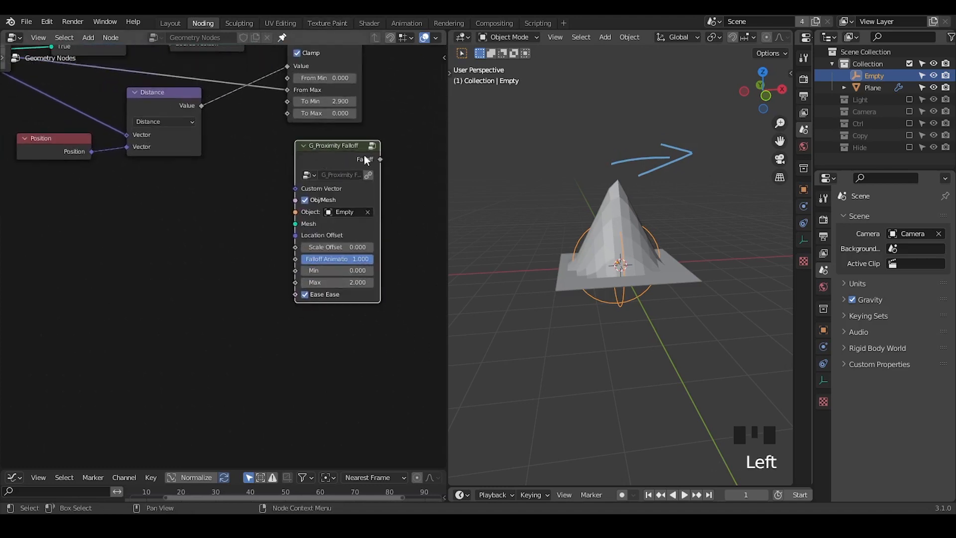
- Inspect the nodes inside the G_Proximity Falloff group and return to the parent node tree
{"action": "key", "text": "Tab"}
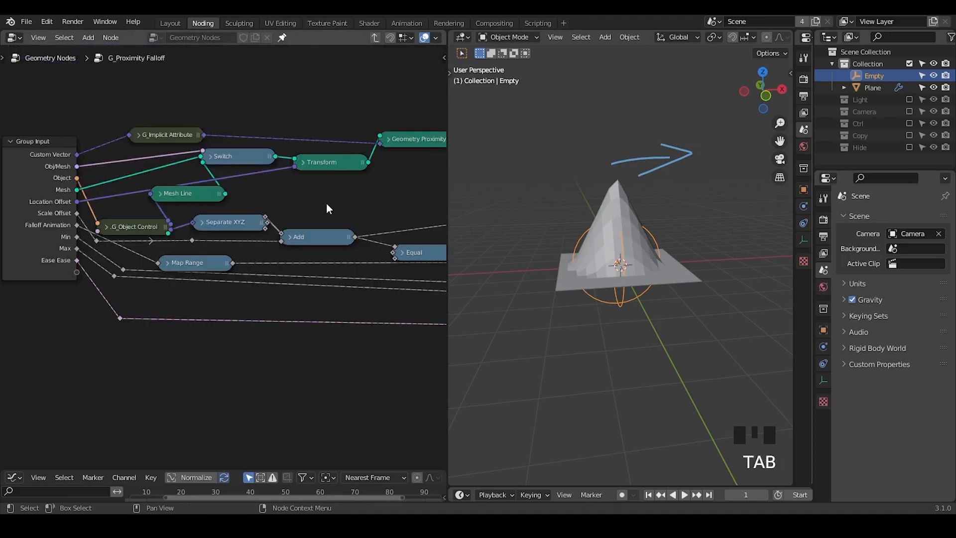
{"action": "middle_click_drag", "start_coordinate": [331, 234], "coordinate": [259, 278], "text": "ctrl"}
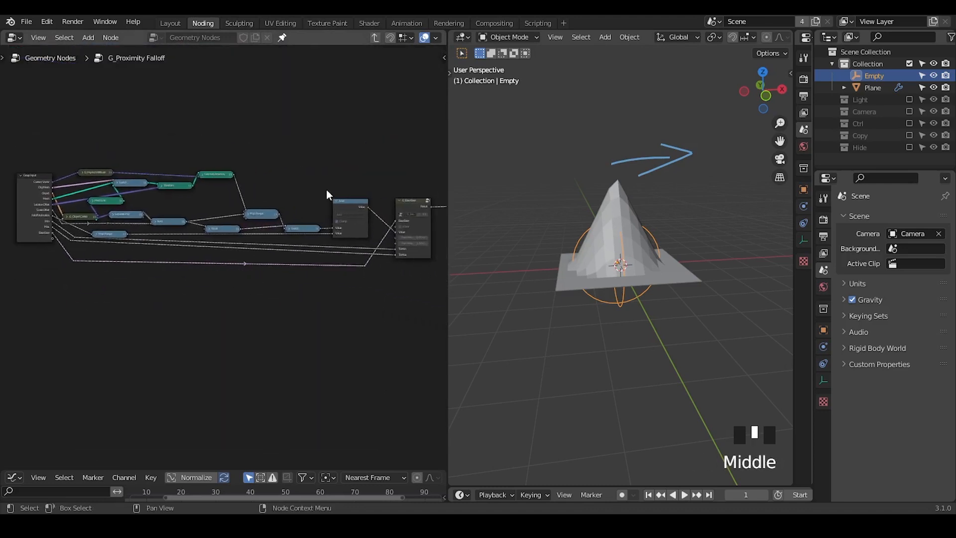
{"action": "left_click_drag", "start_coordinate": [408, 130], "coordinate": [81, 306]}
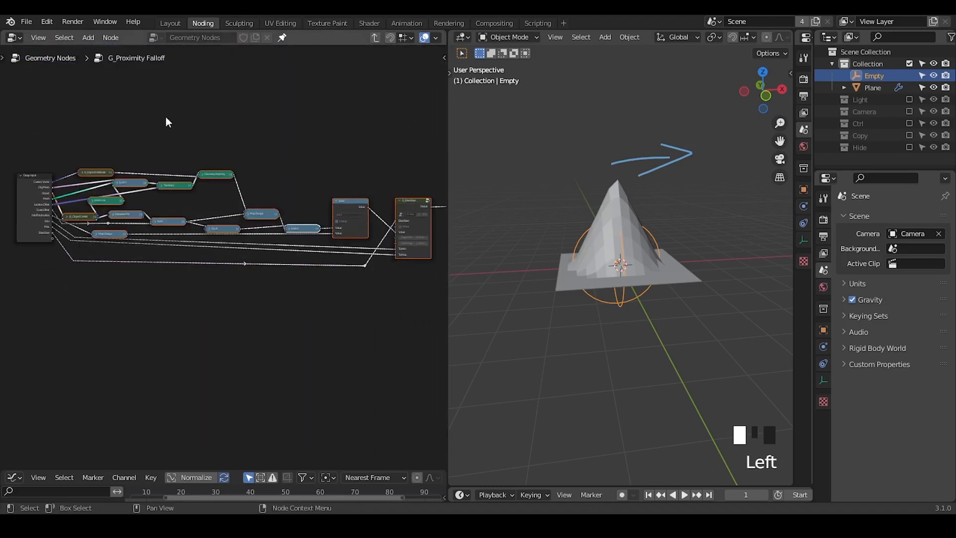
{"action": "middle_click_drag", "start_coordinate": [270, 181], "coordinate": [273, 156]}
{"action": "left_click", "coordinate": [273, 156]}
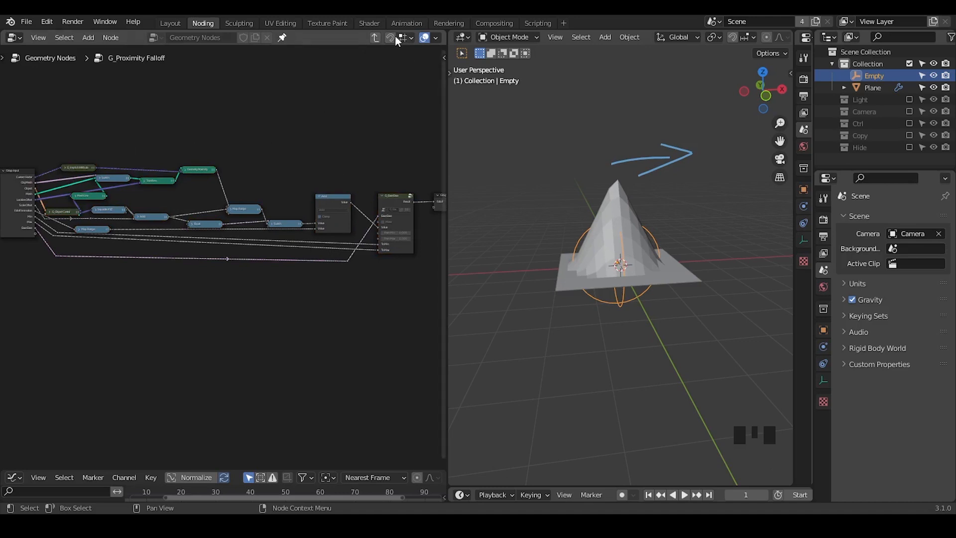
{"action": "left_click", "coordinate": [375, 38]}
{"action": "middle_click_drag", "start_coordinate": [264, 259], "coordinate": [335, 277], "text": "ctrl"}
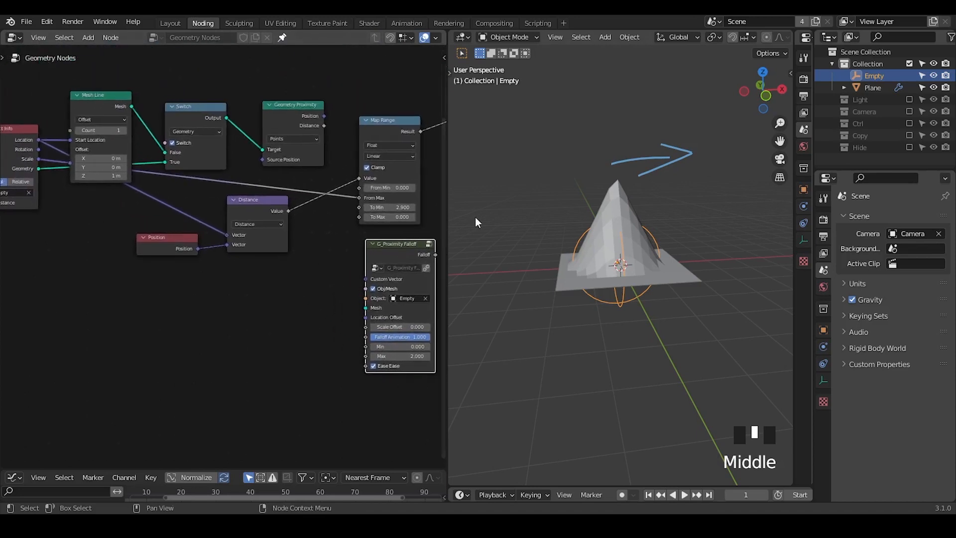
- Remove the Switch node while keeping the Mesh Line to Geometry Proximity link, and move Object Info and Mesh Line closer to the other nodes
{"action": "middle_click_drag", "start_coordinate": [271, 238], "coordinate": [281, 227]}
{"action": "left_click", "coordinate": [128, 133]}
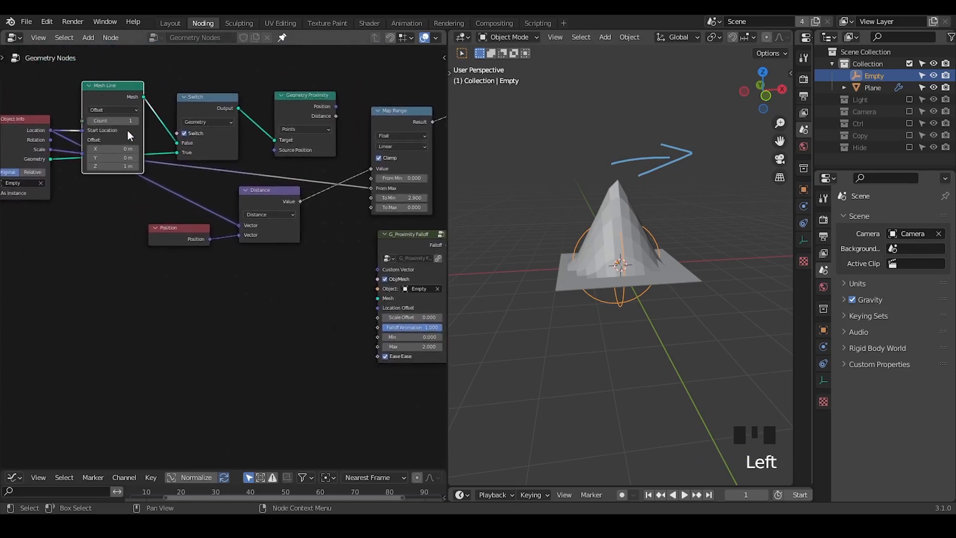
{"action": "left_click", "coordinate": [205, 101]}
{"action": "key", "text": "ctrl+x"}
{"action": "left_click", "coordinate": [27, 148]}
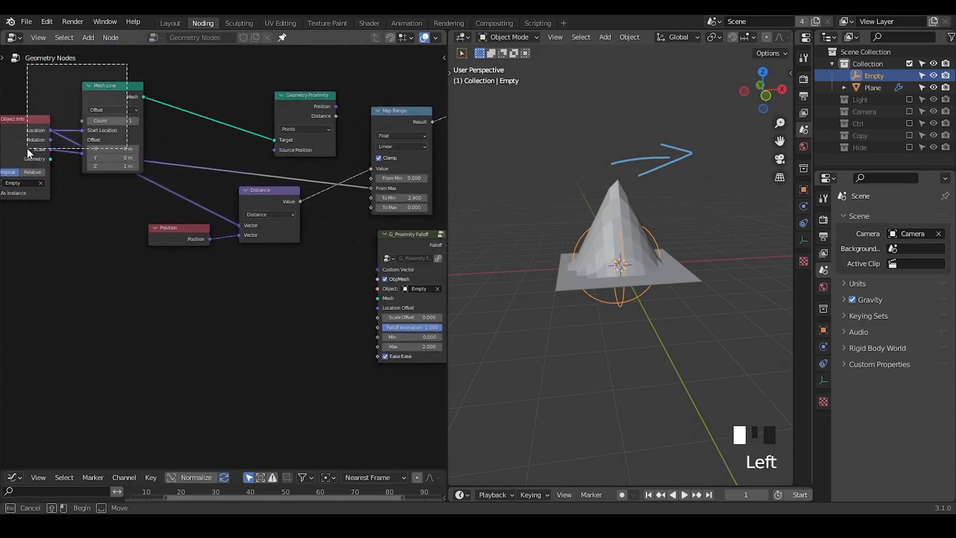
{"action": "key", "text": "g"}
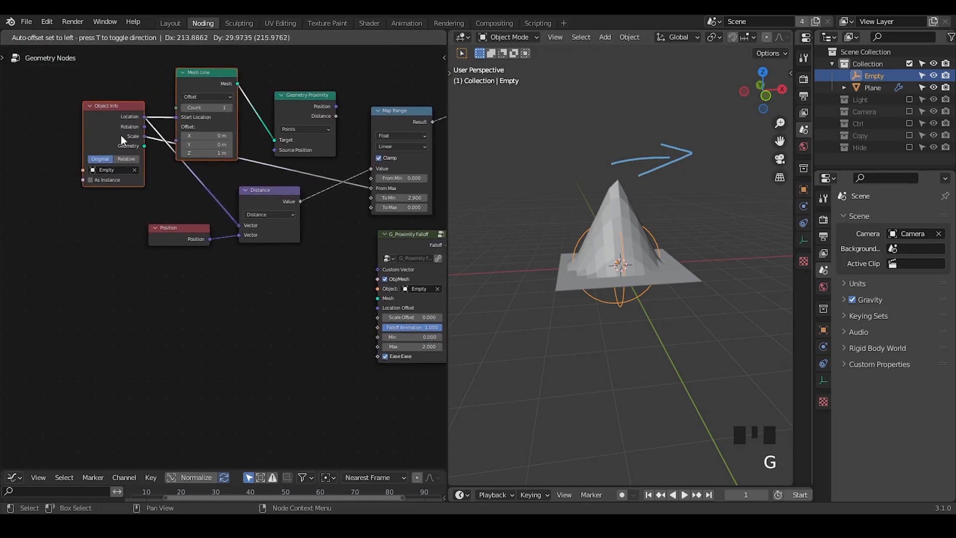
{"action": "left_click", "coordinate": [121, 133]}
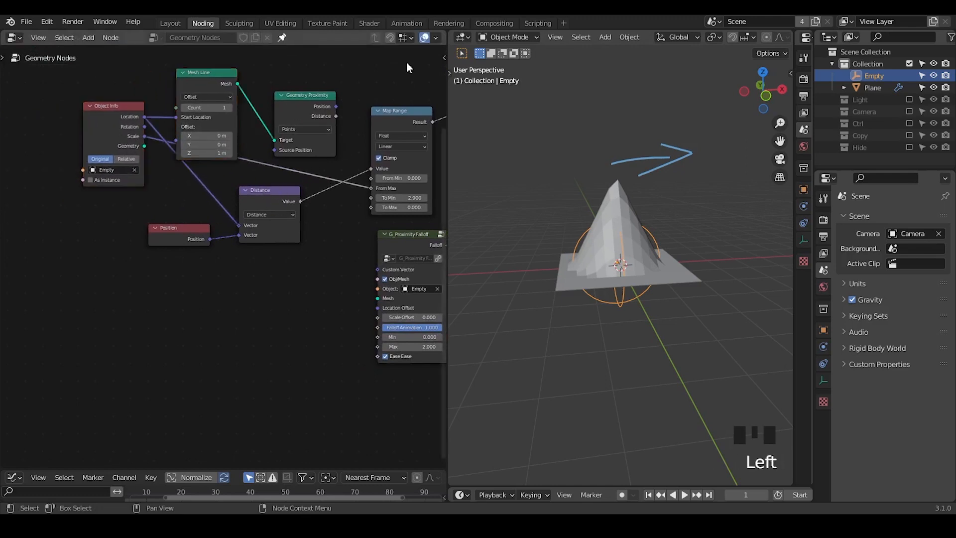
- Compare the Mesh Line and Geometry Proximity nodes with the Position and Distance nodes by selecting each set
{"action": "left_click_drag", "start_coordinate": [406, 60], "coordinate": [53, 169]}
{"action": "left_click_drag", "start_coordinate": [313, 178], "coordinate": [112, 300]}
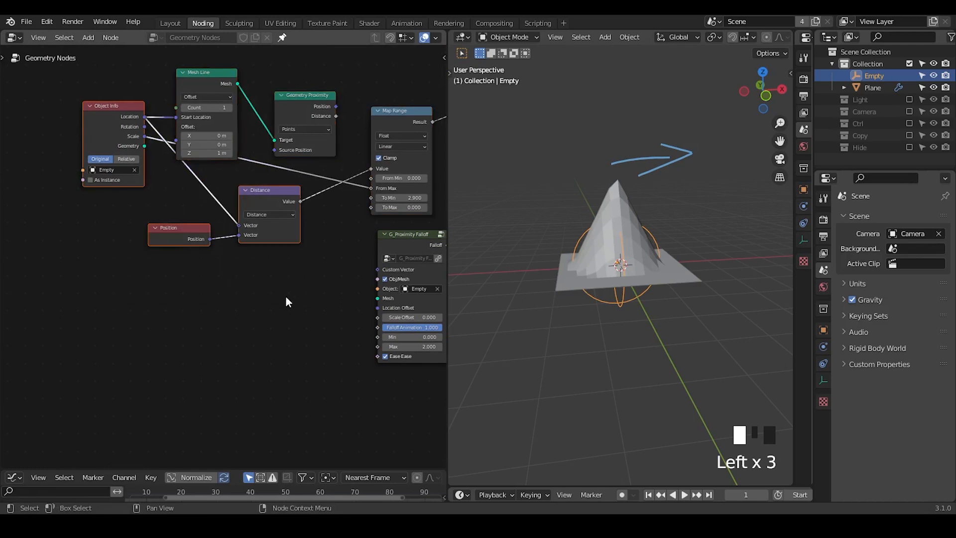
{"action": "middle_click_drag", "start_coordinate": [286, 301], "coordinate": [217, 309]}
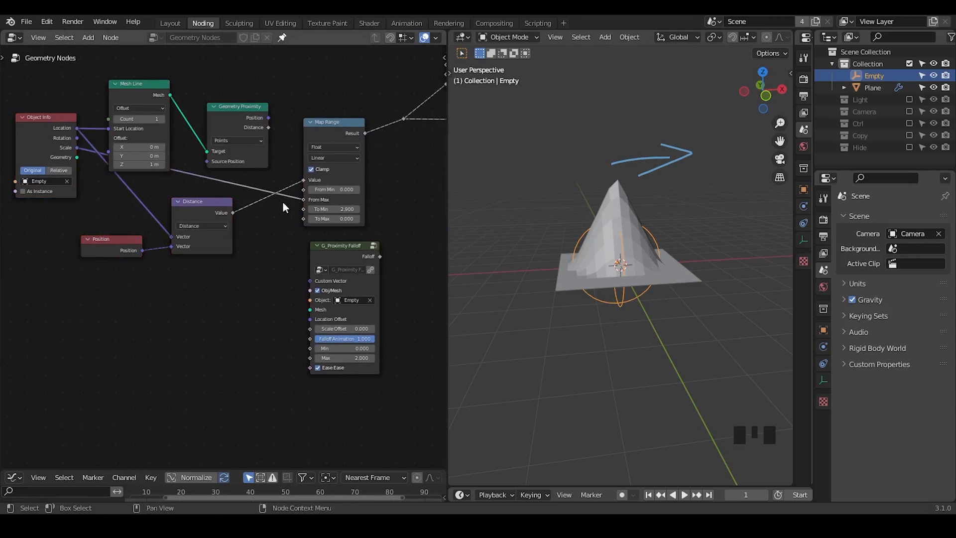
{"action": "middle_click_drag", "start_coordinate": [284, 207], "coordinate": [291, 104], "text": "ctrl"}
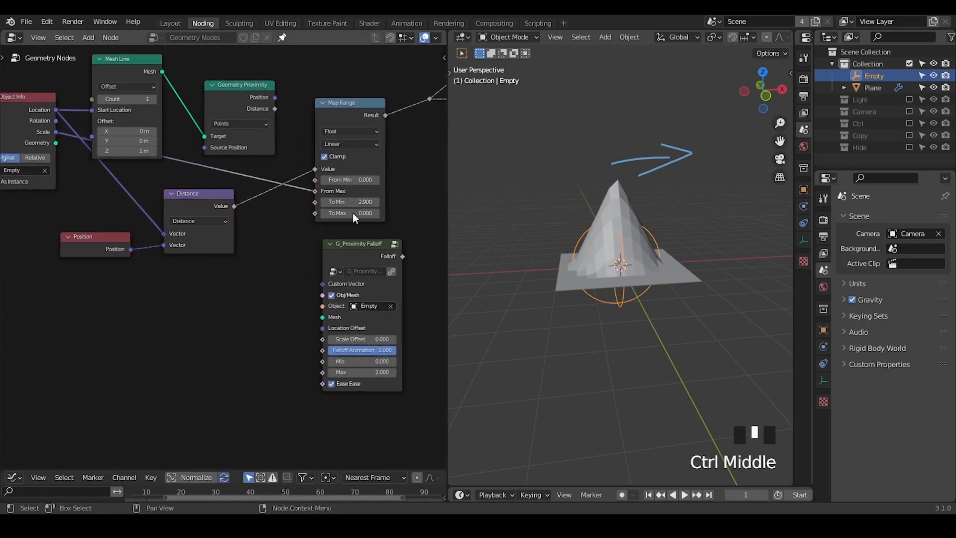
- Connect the G_Proximity Falloff node's Falloff output to the reroute feeding Combine XYZ and scale up the Empty
{"action": "left_click_drag", "start_coordinate": [352, 256], "coordinate": [352, 258]}
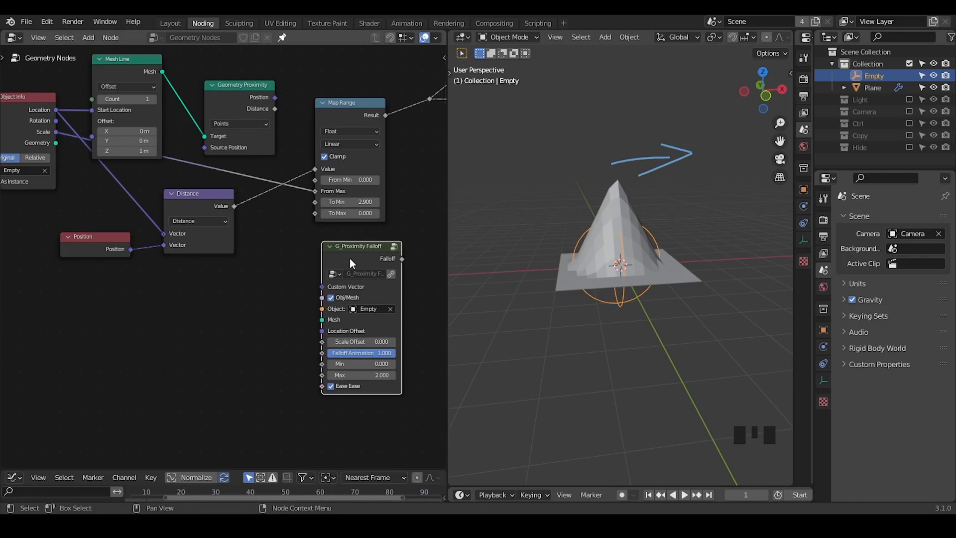
{"action": "key", "text": "shift+ctrl+alt+q"}
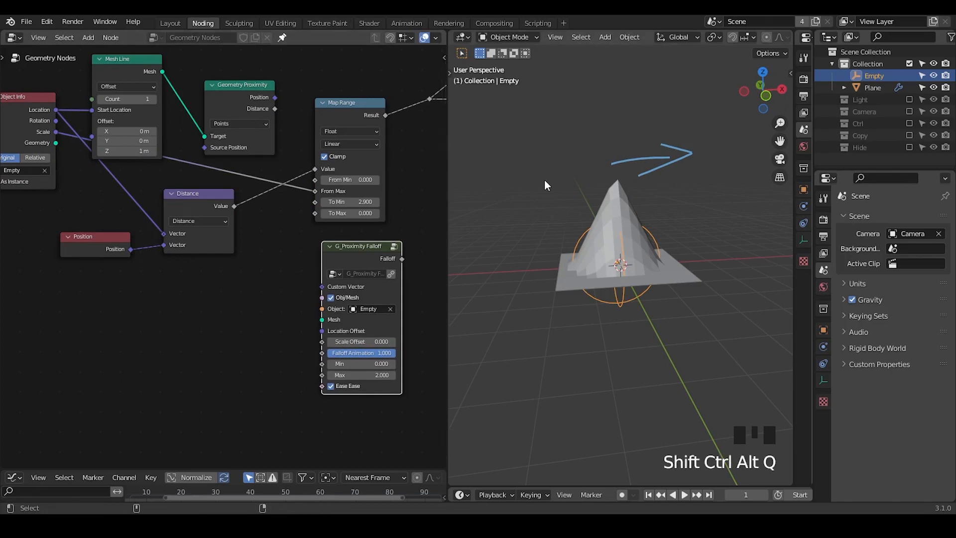
{"action": "middle_click_drag", "start_coordinate": [372, 253], "coordinate": [279, 271]}
{"action": "left_click", "coordinate": [276, 266]}
{"action": "left_click_drag", "start_coordinate": [276, 266], "coordinate": [365, 164]}
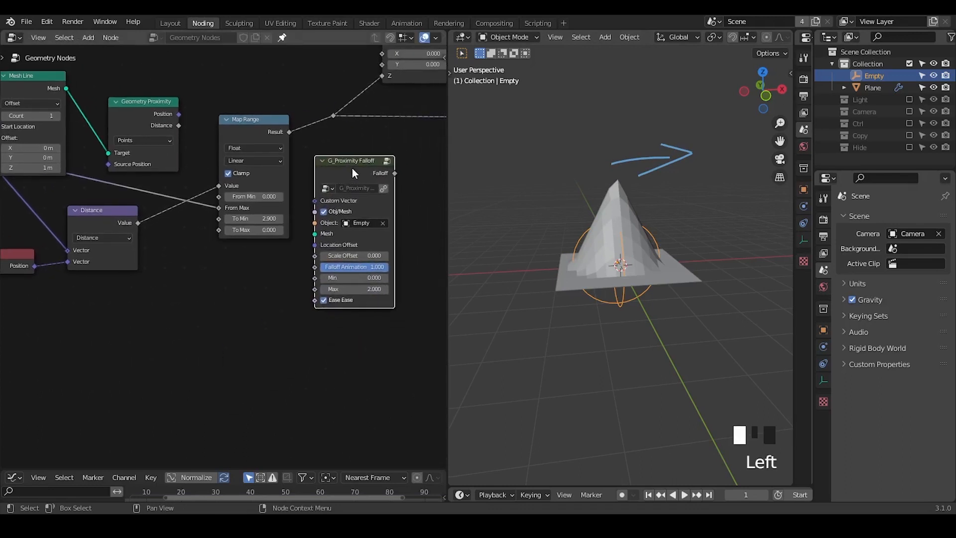
{"action": "middle_click_drag", "start_coordinate": [386, 169], "coordinate": [322, 227]}
{"action": "left_click_drag", "start_coordinate": [329, 231], "coordinate": [270, 171]}
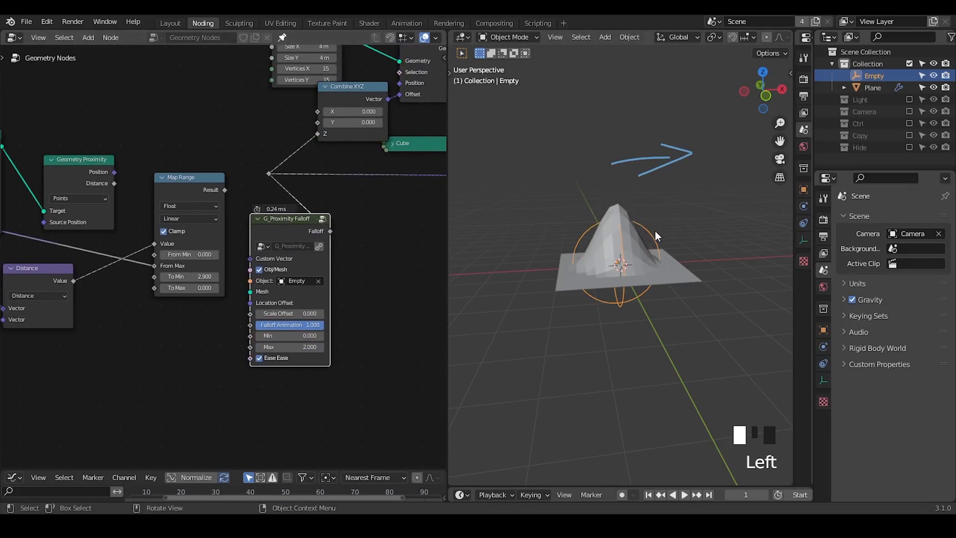
{"action": "key", "text": "s"}
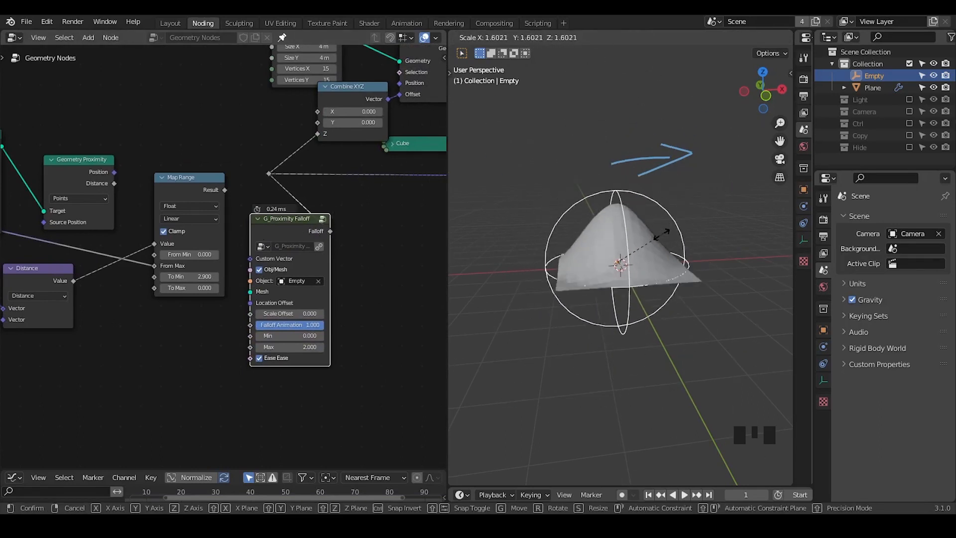
{"action": "left_click", "coordinate": [654, 238]}
- Mute the Set Position node and unmute Instance on Points to apply the falloff to the cube instances' scale
{"action": "middle_click_drag", "start_coordinate": [259, 200], "coordinate": [149, 240]}
{"action": "left_click", "coordinate": [279, 77]}
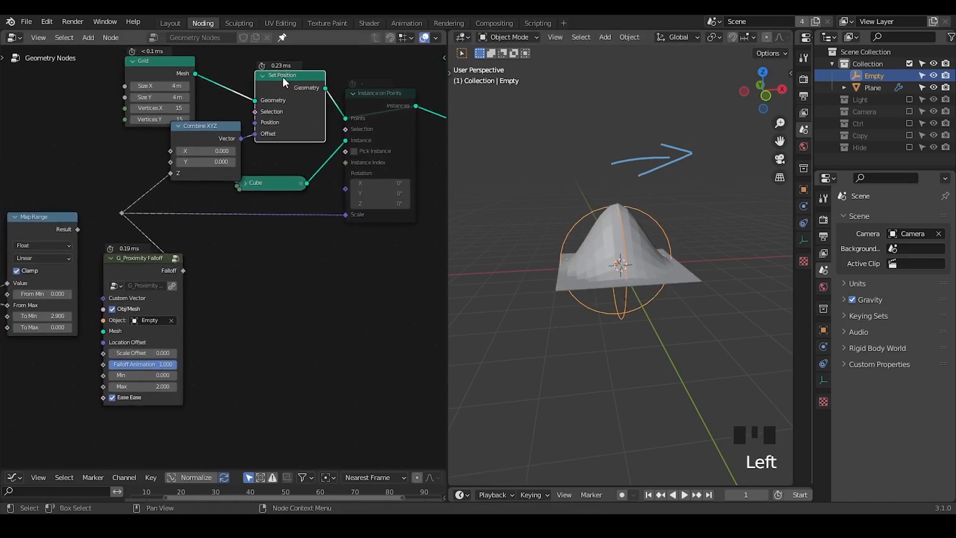
{"action": "key", "text": "m"}
{"action": "left_click", "coordinate": [381, 105]}
{"action": "key", "text": "m"}
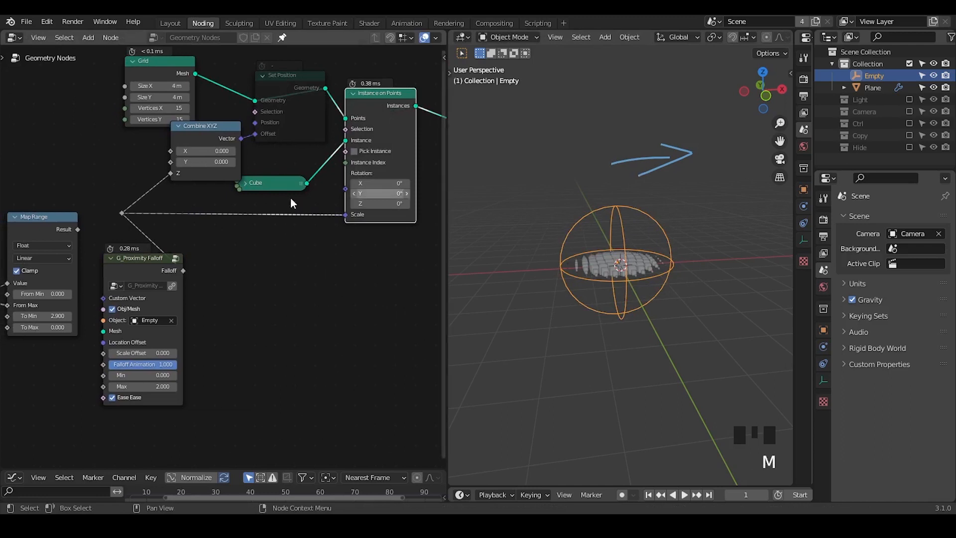
{"action": "middle_click_drag", "start_coordinate": [618, 306], "coordinate": [613, 261], "text": "ctrl"}
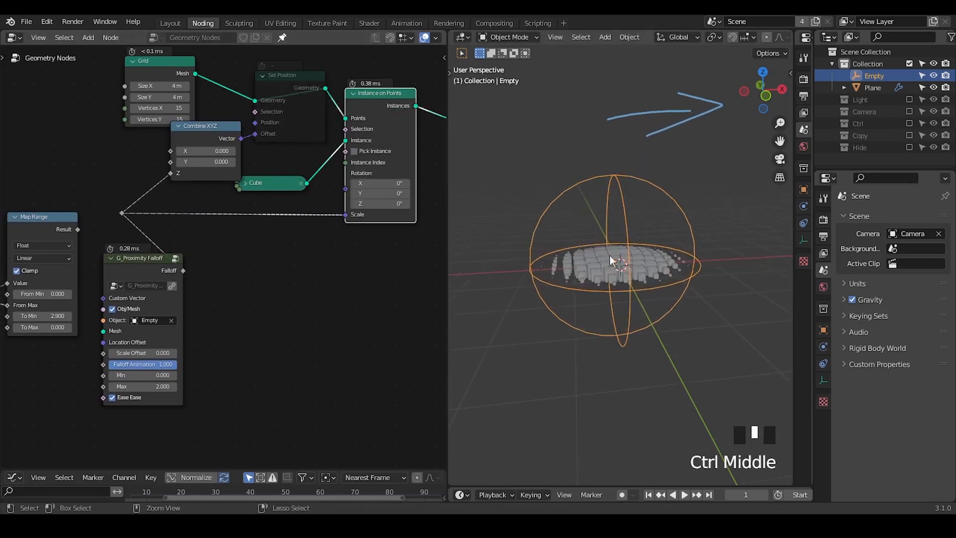
- Expand the Cube node and set the G_Proximity Falloff Min to 0.250 and Max to 1.900
{"action": "left_click", "coordinate": [246, 183]}
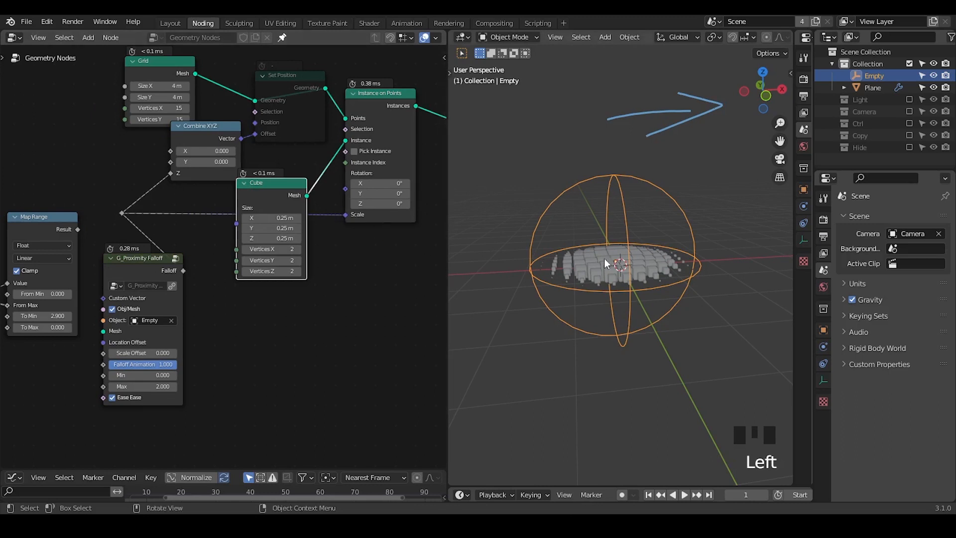
{"action": "middle_click_drag", "start_coordinate": [641, 251], "coordinate": [638, 252]}
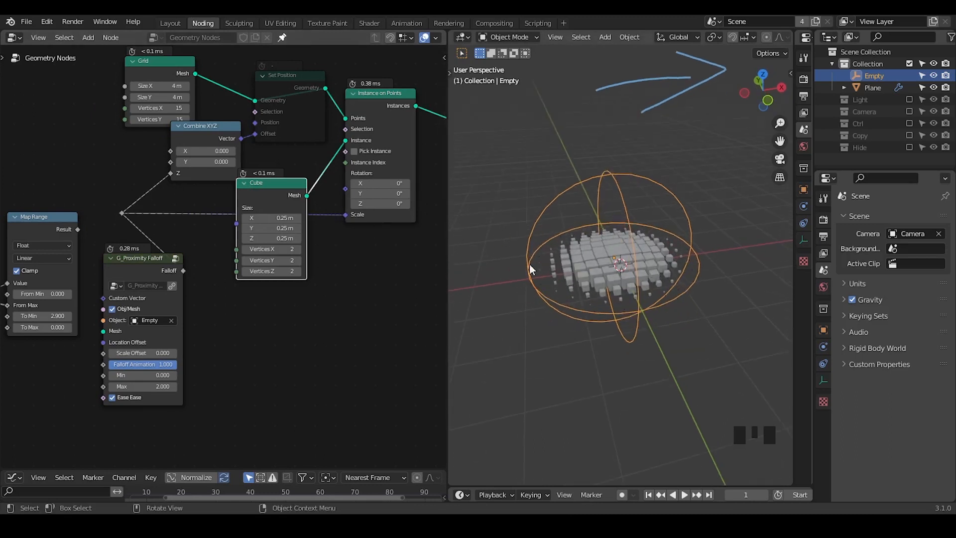
{"action": "mouse_move", "coordinate": [143, 375]}
{"action": "left_mouse_down", "text": "shift"}
{"action": "mouse_move", "coordinate": [158, 375]}
{"action": "mouse_move", "coordinate": [140, 382]}
{"action": "mouse_move", "coordinate": [156, 382]}
{"action": "left_mouse_up", "text": "shift"}
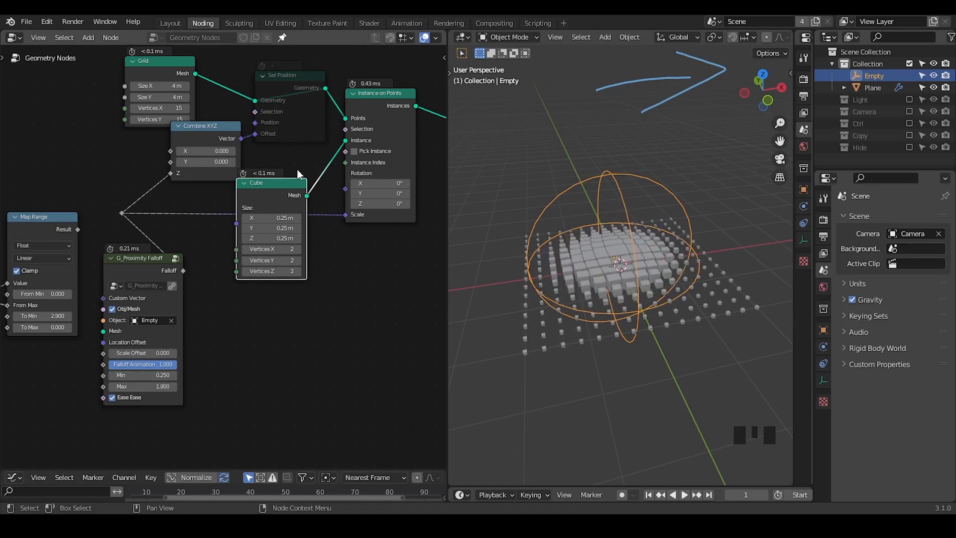
- Unmute the Set Position node and annotate the peak of the cube instances with a freehand curve in the viewport
{"action": "left_click", "coordinate": [292, 95]}
{"action": "key", "text": "m"}
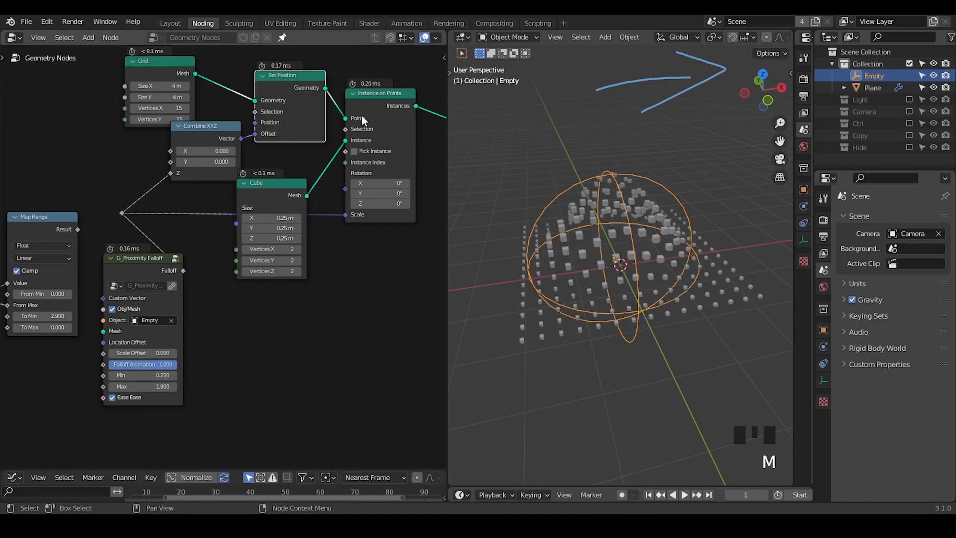
{"action": "left_click_drag", "start_coordinate": [362, 115], "coordinate": [369, 119]}
{"action": "middle_click_drag", "start_coordinate": [558, 271], "coordinate": [570, 234]}
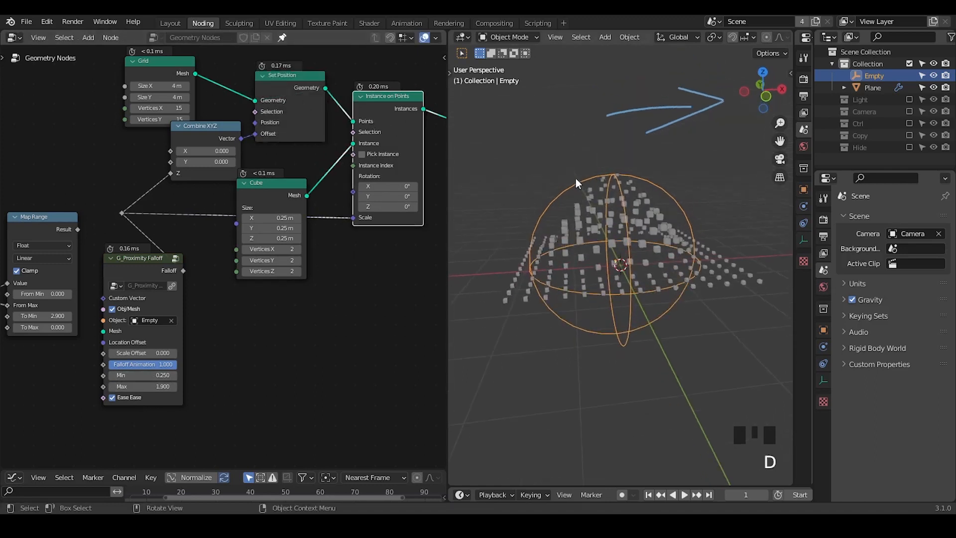
{"action": "mouse_move", "coordinate": [576, 178]}
{"action": "left_mouse_down"}
{"action": "mouse_move", "coordinate": [641, 171]}
{"action": "mouse_move", "coordinate": [577, 172]}
{"action": "left_mouse_up"}
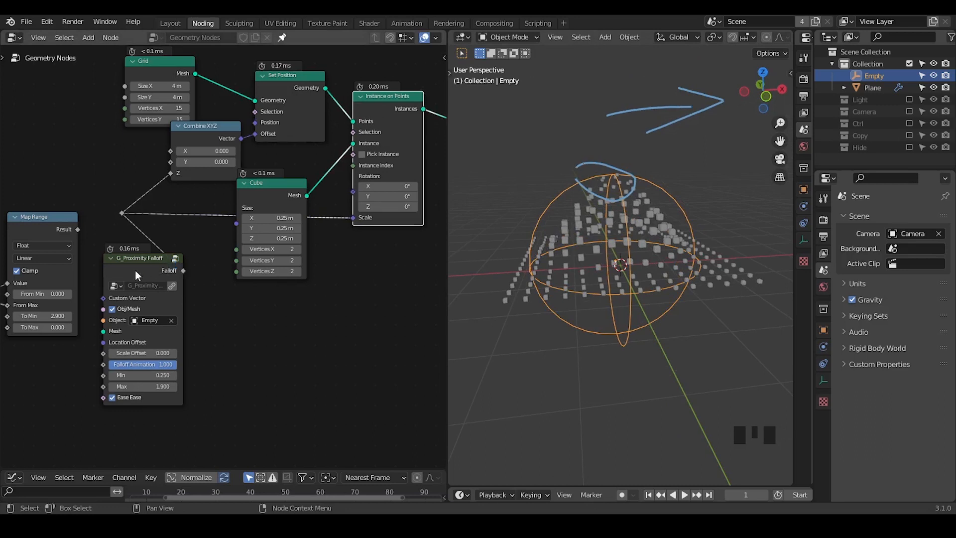
- Connect the Map Range Result to the reroute in place of the group's Falloff and set To Max to 0.180
{"action": "middle_click_drag", "start_coordinate": [91, 274], "coordinate": [352, 218]}
{"action": "left_click", "coordinate": [302, 169]}
{"action": "left_click_drag", "start_coordinate": [302, 169], "coordinate": [282, 185]}
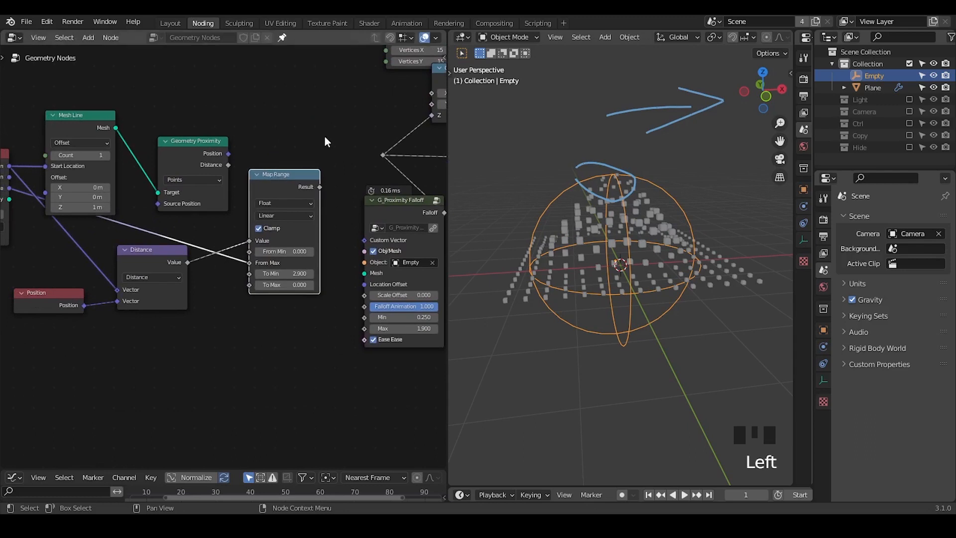
{"action": "key", "text": "shift+ctrl+alt+q"}
{"action": "left_click_drag", "start_coordinate": [319, 187], "coordinate": [379, 156]}
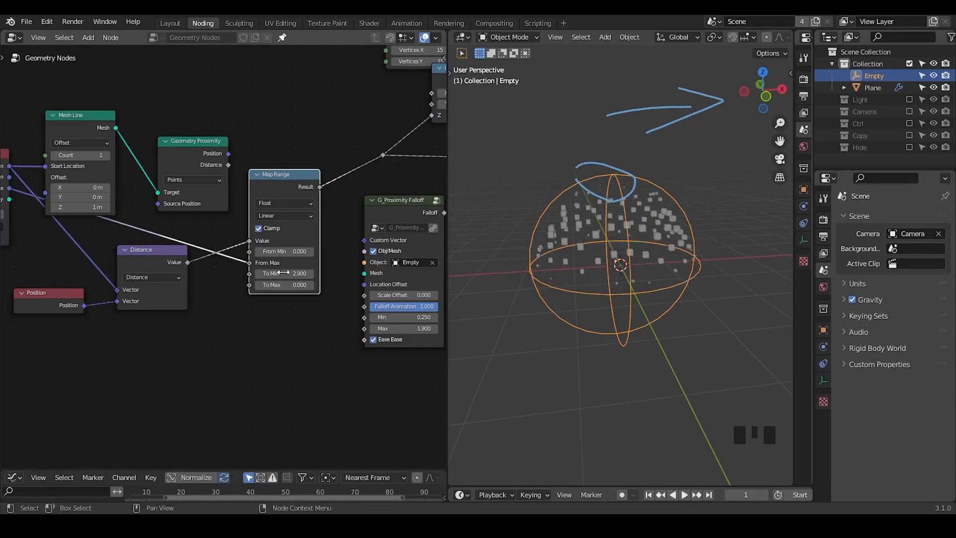
{"action": "left_click_drag", "start_coordinate": [278, 288], "coordinate": [300, 288], "text": "shift"}
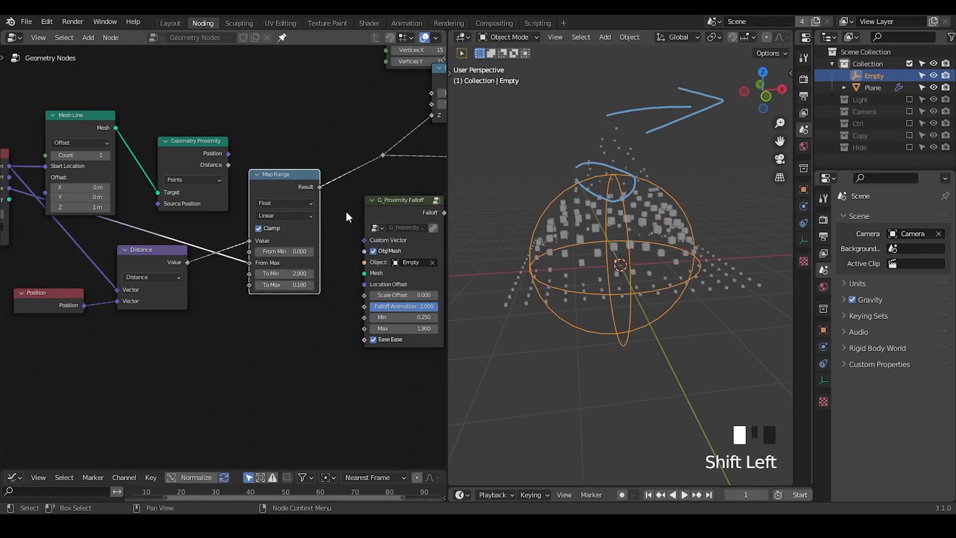
- Toggle the Set Position node's mute state to compare the cube instances with and without the height offset
{"action": "middle_click_drag", "start_coordinate": [345, 212], "coordinate": [297, 234], "text": "ctrl"}
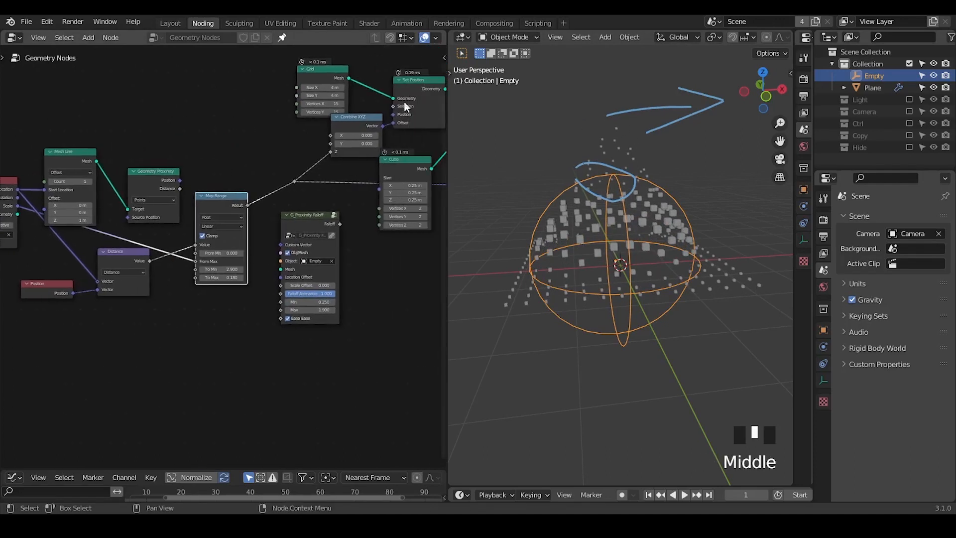
{"action": "left_click", "coordinate": [429, 85]}
{"action": "key", "text": "m"}
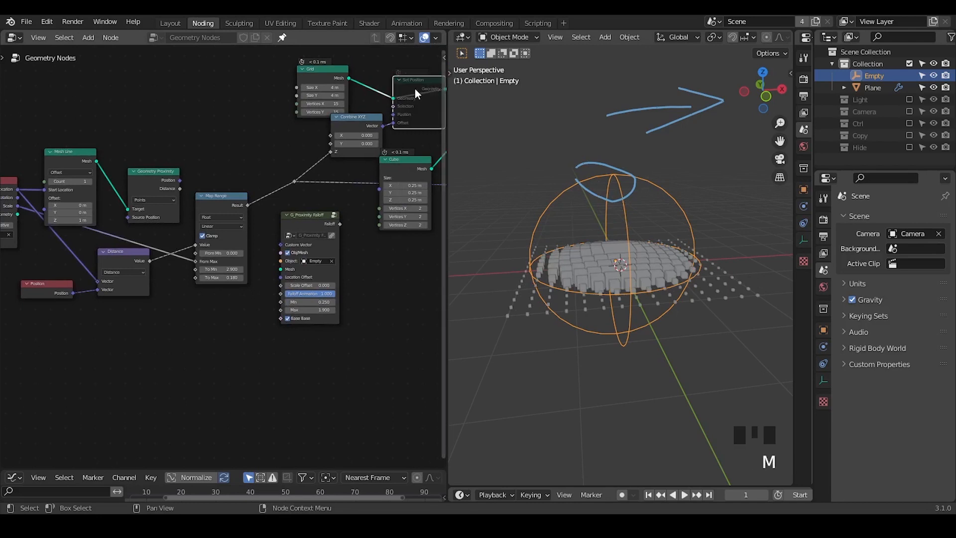
{"action": "key", "text": "m"}
{"action": "key", "text": "m"}
{"action": "key", "text": "m"}
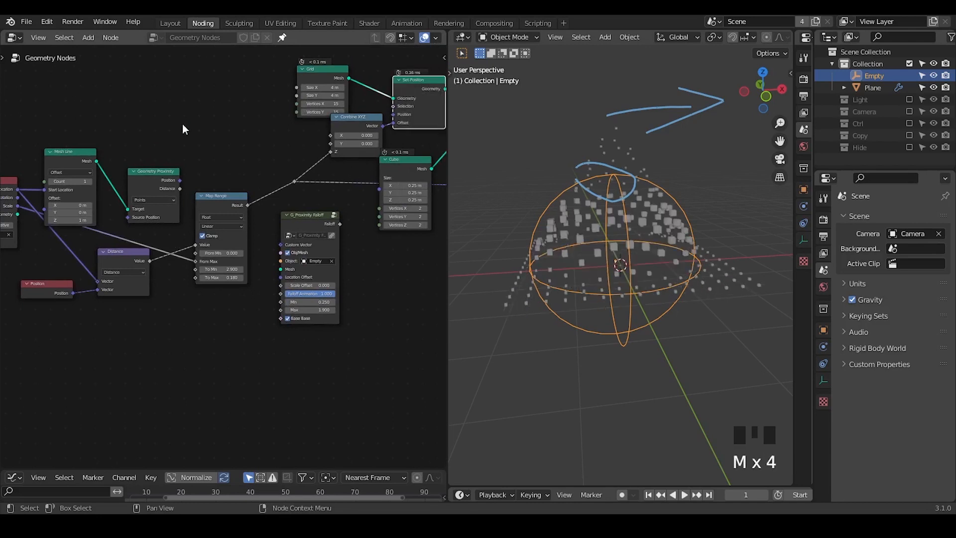
- Move the G_Proximity Falloff node down slightly and circle the Position node with a freehand annotation
{"action": "left_click_drag", "start_coordinate": [307, 240], "coordinate": [308, 273]}
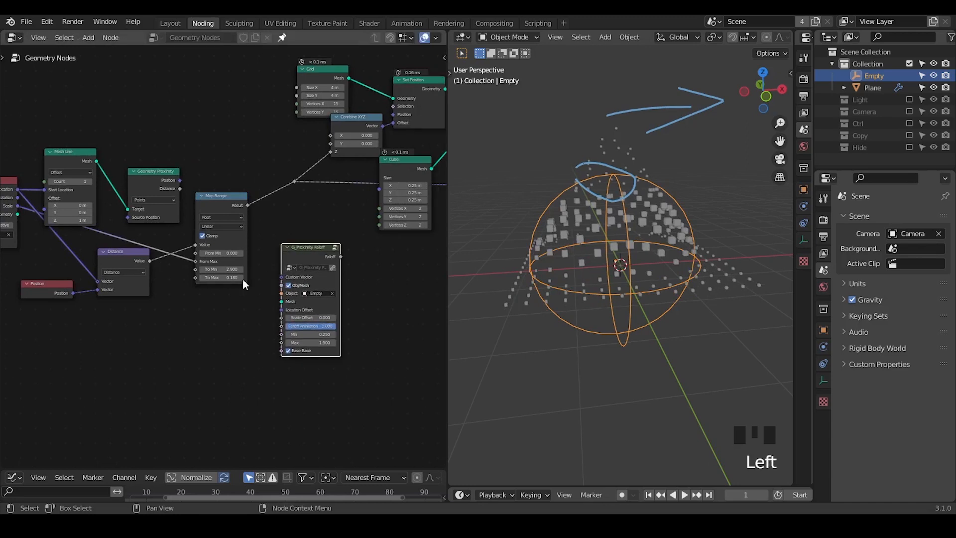
{"action": "middle_click_drag", "start_coordinate": [124, 297], "coordinate": [166, 273]}
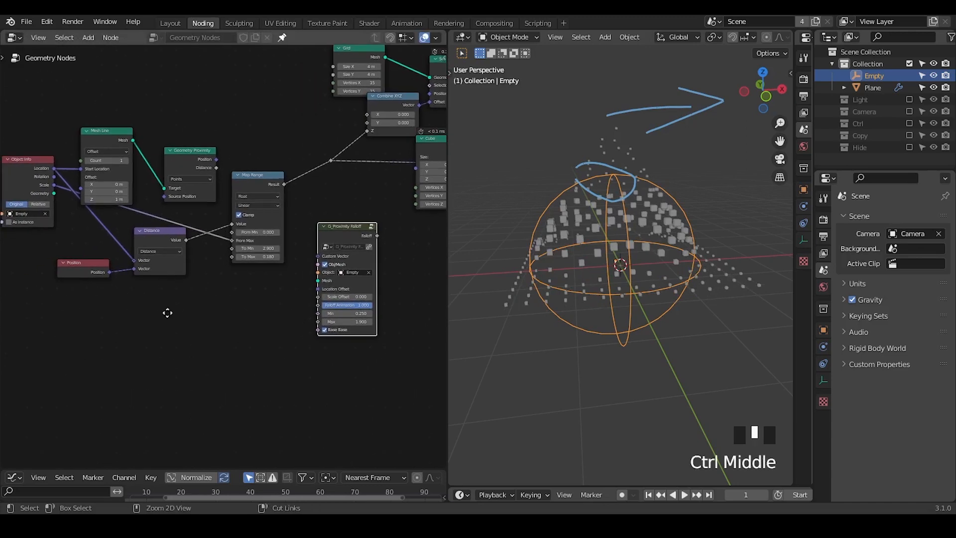
{"action": "middle_click_drag", "start_coordinate": [166, 314], "coordinate": [169, 292], "text": "ctrl"}
{"action": "mouse_move", "coordinate": [15, 276]}
{"action": "left_mouse_down"}
{"action": "mouse_move", "coordinate": [115, 274]}
{"action": "mouse_move", "coordinate": [28, 250]}
{"action": "mouse_move", "coordinate": [17, 258]}
{"action": "left_mouse_up"}
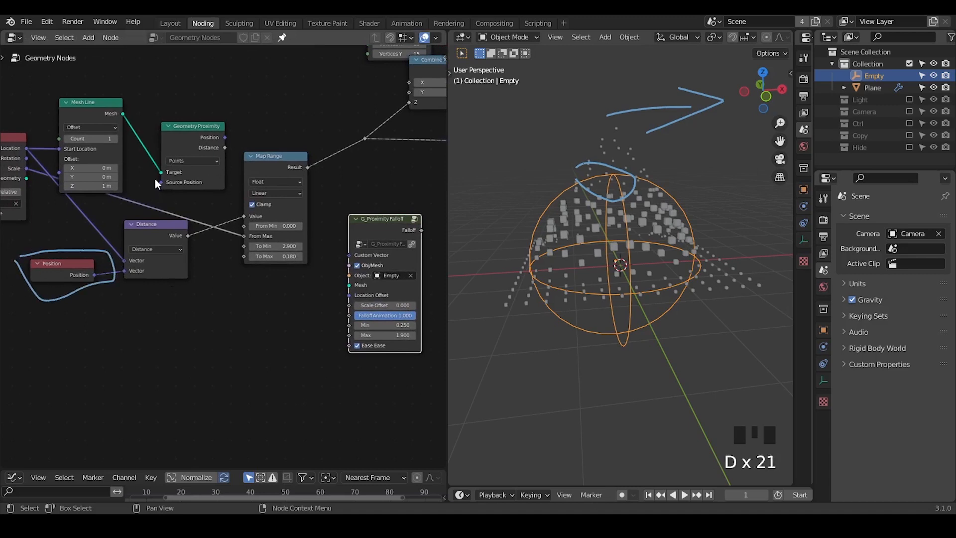
- Circle Geometry Proximity's Source Position, Set Position's Geometry and Selection inputs, and Instance on Points' Points input with freehand annotations
{"action": "mouse_move", "coordinate": [182, 172]}
{"action": "left_mouse_down"}
{"action": "mouse_move", "coordinate": [219, 201]}
{"action": "mouse_move", "coordinate": [196, 174]}
{"action": "mouse_move", "coordinate": [139, 178]}
{"action": "left_mouse_up"}
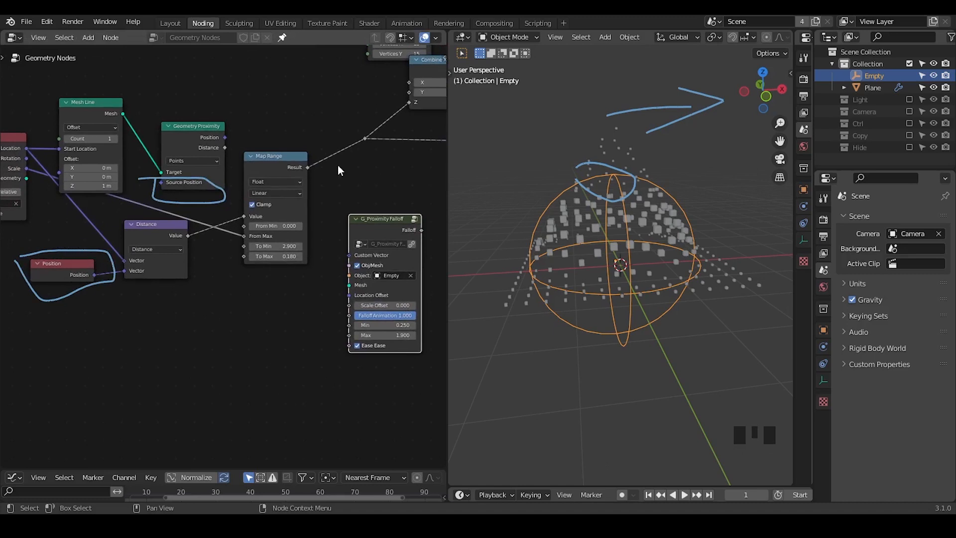
{"action": "middle_click_drag", "start_coordinate": [337, 165], "coordinate": [83, 256]}
{"action": "left_click_drag", "start_coordinate": [225, 130], "coordinate": [230, 116]}
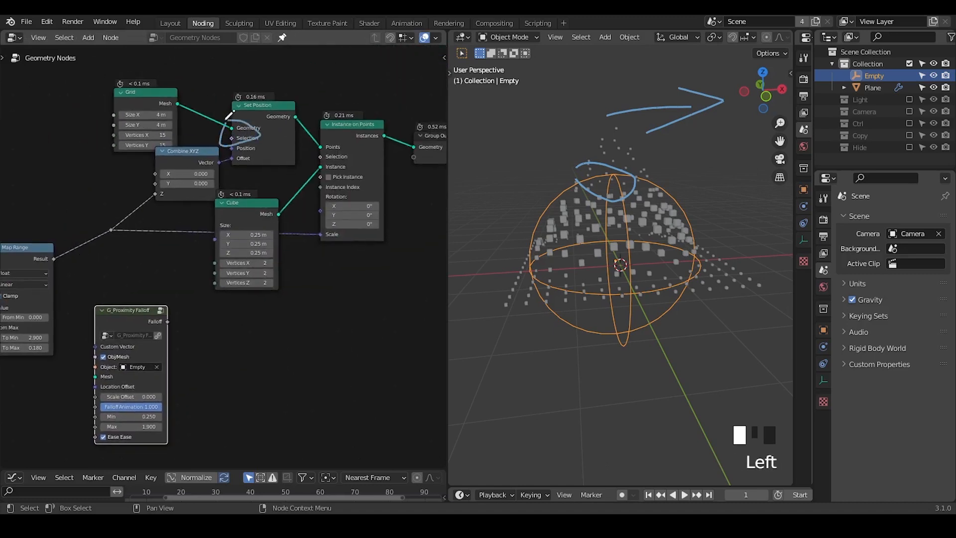
{"action": "mouse_move", "coordinate": [321, 137]}
{"action": "left_mouse_down"}
{"action": "mouse_move", "coordinate": [330, 144]}
{"action": "mouse_move", "coordinate": [319, 141]}
{"action": "left_mouse_up"}
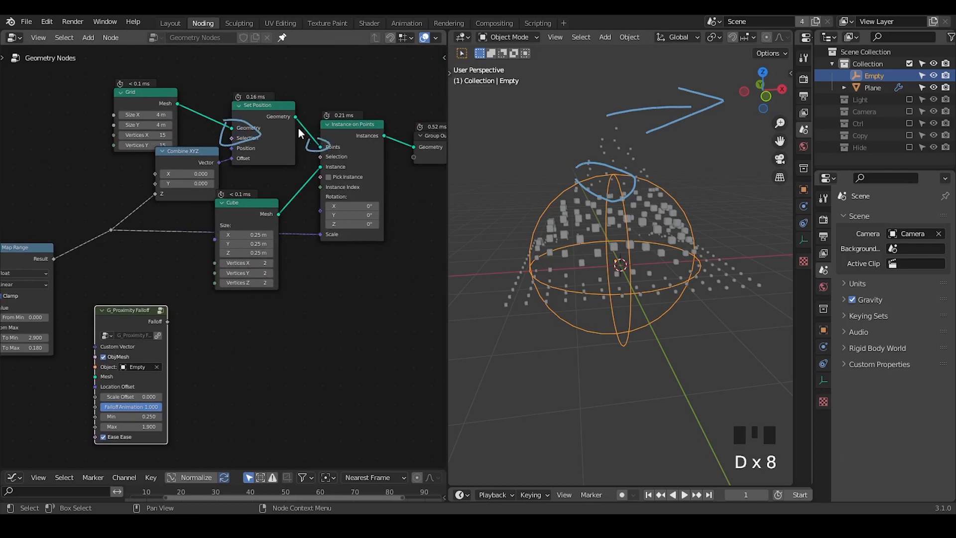
- Move Combine XYZ away from Set Position and mark the links into Offset and Scale with short freehand strokes
{"action": "left_click_drag", "start_coordinate": [268, 115], "coordinate": [271, 116]}
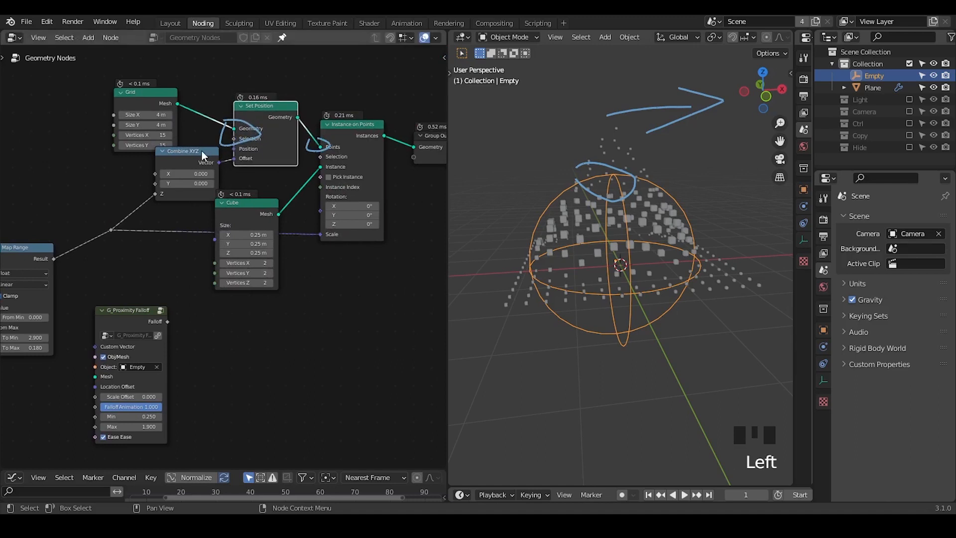
{"action": "mouse_move", "coordinate": [202, 151]}
{"action": "left_mouse_down"}
{"action": "mouse_move", "coordinate": [174, 160]}
{"action": "mouse_move", "coordinate": [207, 187]}
{"action": "left_mouse_up"}
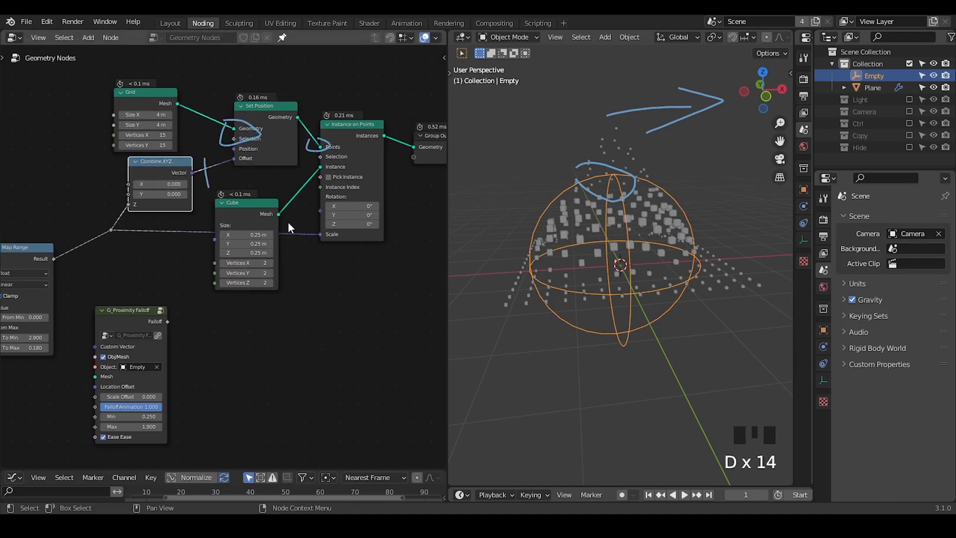
{"action": "left_click_drag", "start_coordinate": [290, 217], "coordinate": [292, 249]}
- Draw a freehand outline around the whole rebuilt falloff setup, from Object Info to Map Range
{"action": "middle_click_drag", "start_coordinate": [206, 223], "coordinate": [376, 162]}
{"action": "mouse_move", "coordinate": [157, 234]}
{"action": "middle_mouse_down"}
{"action": "mouse_move", "coordinate": [225, 191]}
{"action": "mouse_move", "coordinate": [47, 154]}
{"action": "middle_mouse_up"}
{"action": "mouse_move", "coordinate": [17, 146]}
{"action": "left_mouse_down"}
{"action": "mouse_move", "coordinate": [30, 259]}
{"action": "mouse_move", "coordinate": [331, 280]}
{"action": "mouse_move", "coordinate": [94, 135]}
{"action": "mouse_move", "coordinate": [28, 145]}
{"action": "left_mouse_up"}
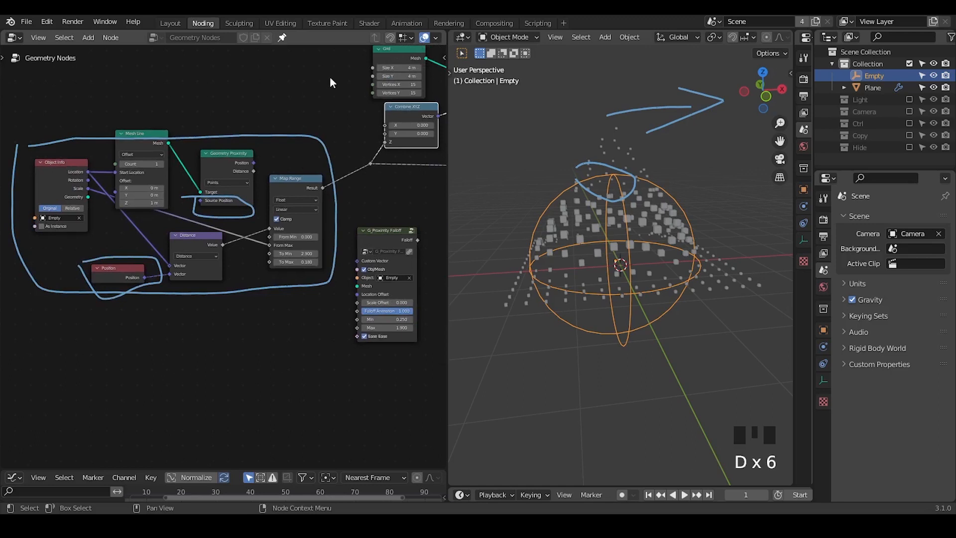
- Move the Grid node left, insert a Capture Attribute node on its mesh link and set the data type to Vector
{"action": "left_click_drag", "start_coordinate": [386, 56], "coordinate": [254, 64]}
{"action": "middle_click_drag", "start_coordinate": [308, 87], "coordinate": [287, 111]}
{"action": "key", "text": "ctrl+a"}
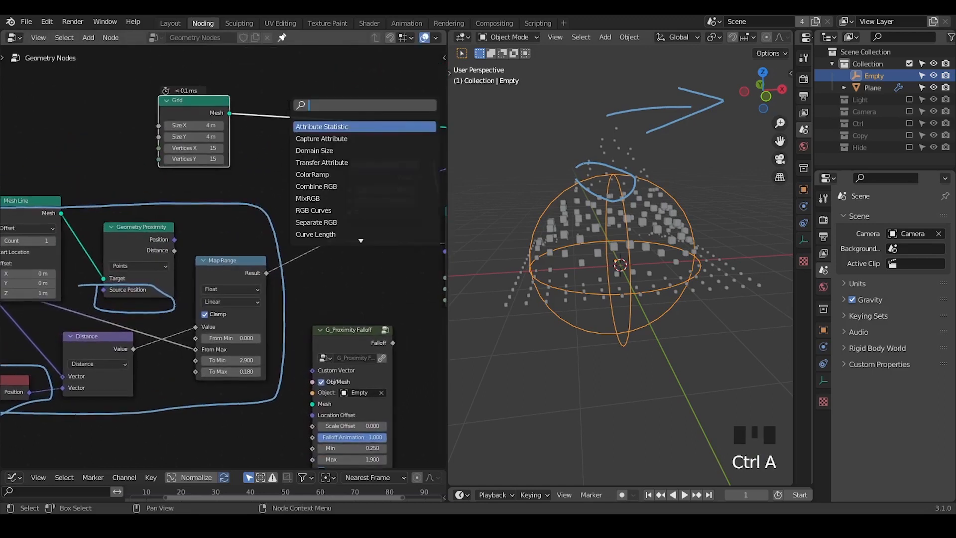
{"action": "type", "text": "capt"}
{"action": "key", "text": "Return"}
{"action": "left_click", "coordinate": [282, 82]}
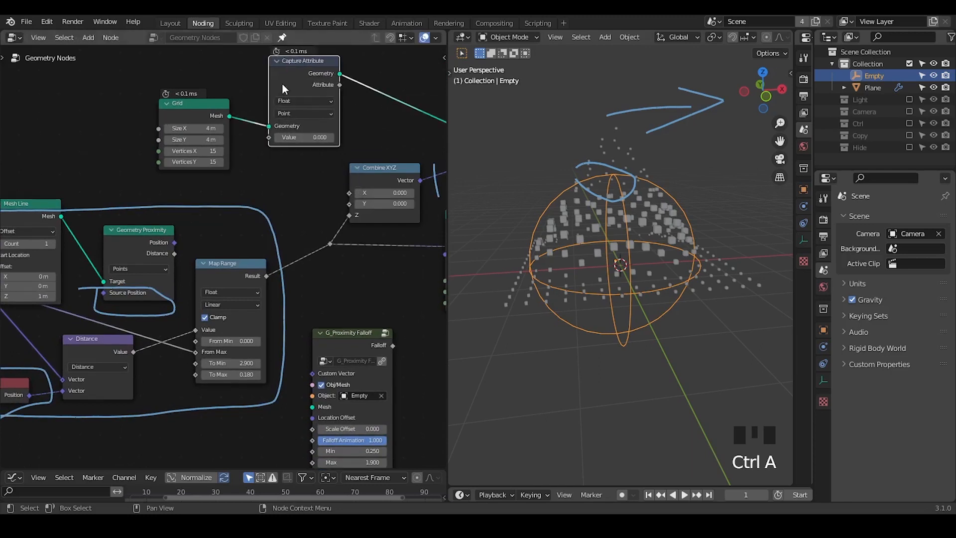
{"action": "left_click", "coordinate": [304, 99]}
{"action": "left_click", "coordinate": [308, 134]}
- Feed a new Position node into Capture Attribute's Value and link its Attribute output to the Distance node's second Vector input
{"action": "left_click_drag", "start_coordinate": [217, 120], "coordinate": [157, 86]}
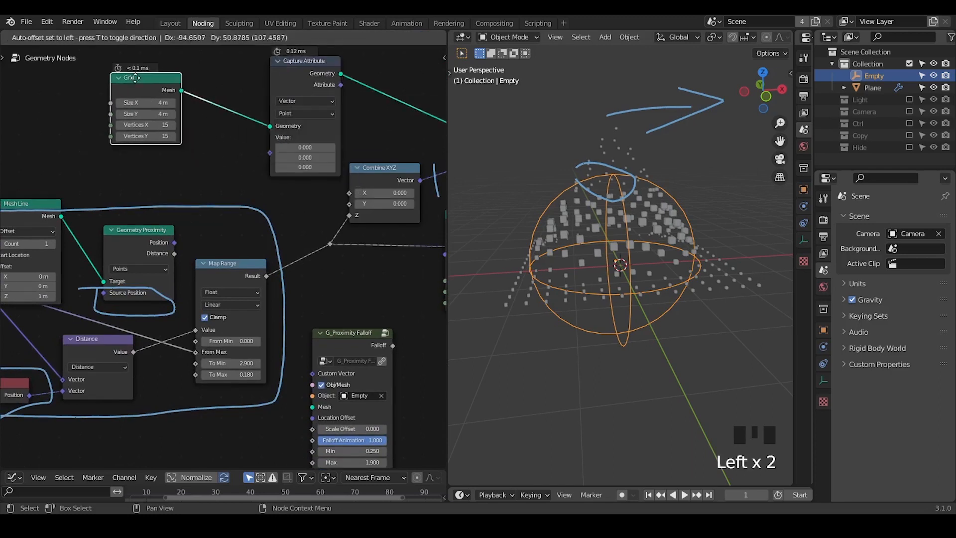
{"action": "left_click_drag", "start_coordinate": [270, 153], "coordinate": [222, 160]}
{"action": "type", "text": "posit"}
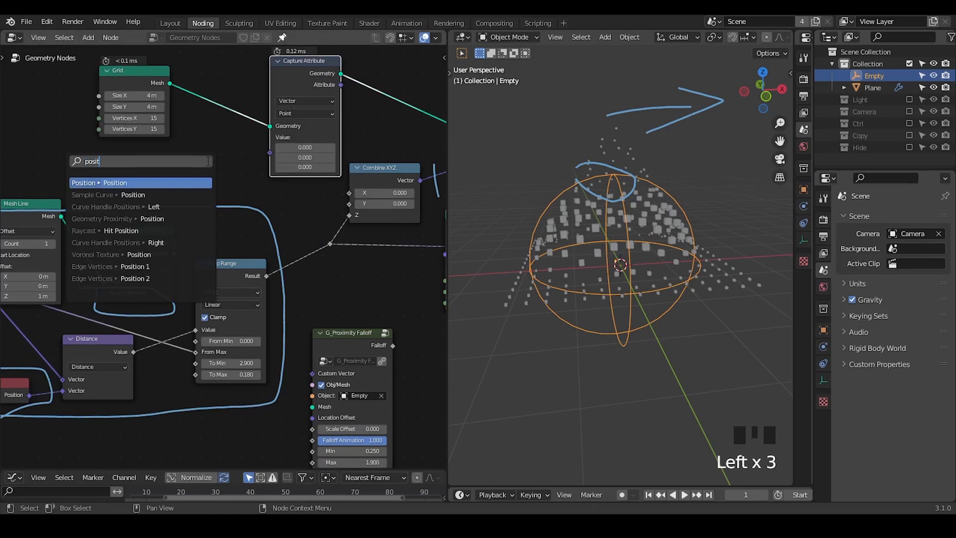
{"action": "key", "text": "Return"}
{"action": "left_click", "coordinate": [207, 161]}
{"action": "middle_click_drag", "start_coordinate": [231, 168], "coordinate": [296, 153], "text": "ctrl"}
{"action": "left_click_drag", "start_coordinate": [301, 142], "coordinate": [118, 344]}
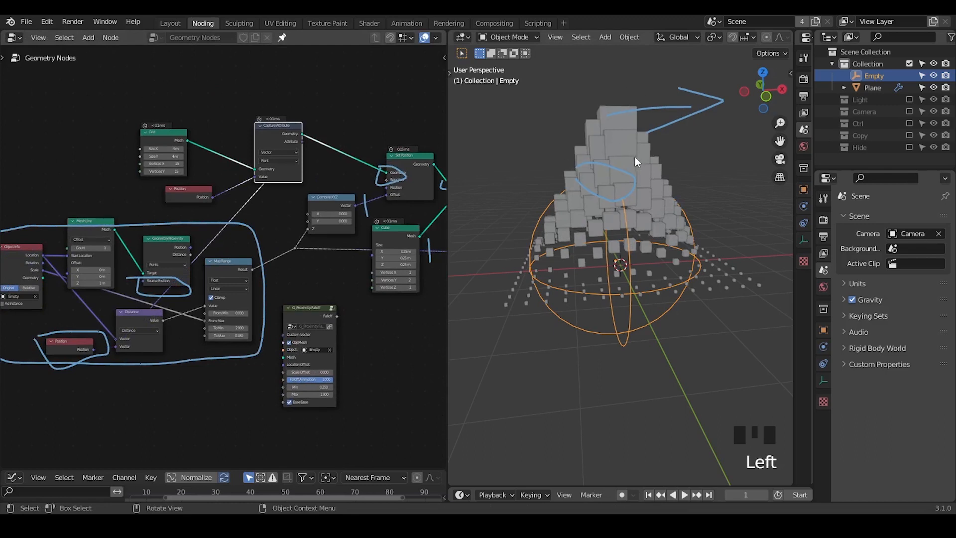
- Delete the rebuilt falloff nodes from Object Info to Map Range and erase the annotations drawn around them
{"action": "middle_click_drag", "start_coordinate": [241, 221], "coordinate": [294, 177]}
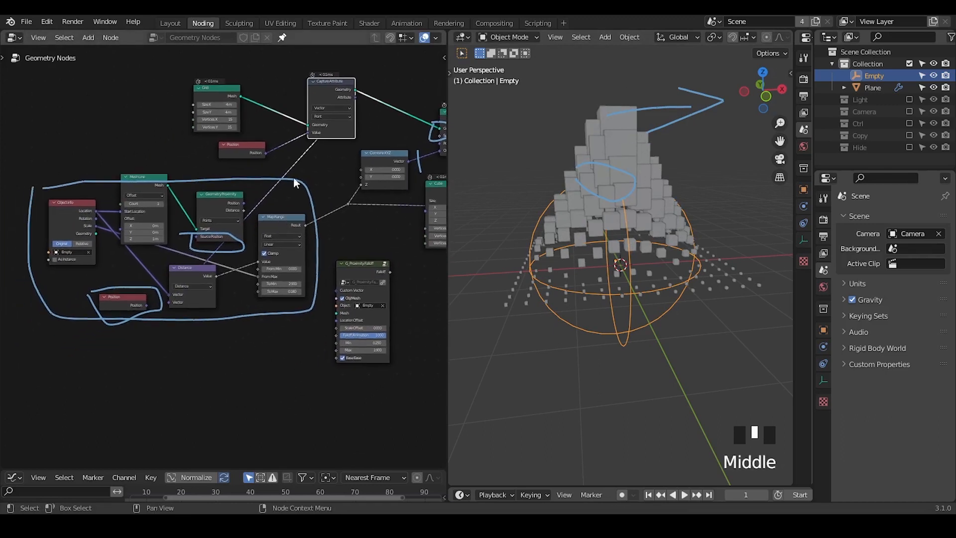
{"action": "left_click_drag", "start_coordinate": [305, 170], "coordinate": [17, 373]}
{"action": "key", "text": "ctrl+x"}
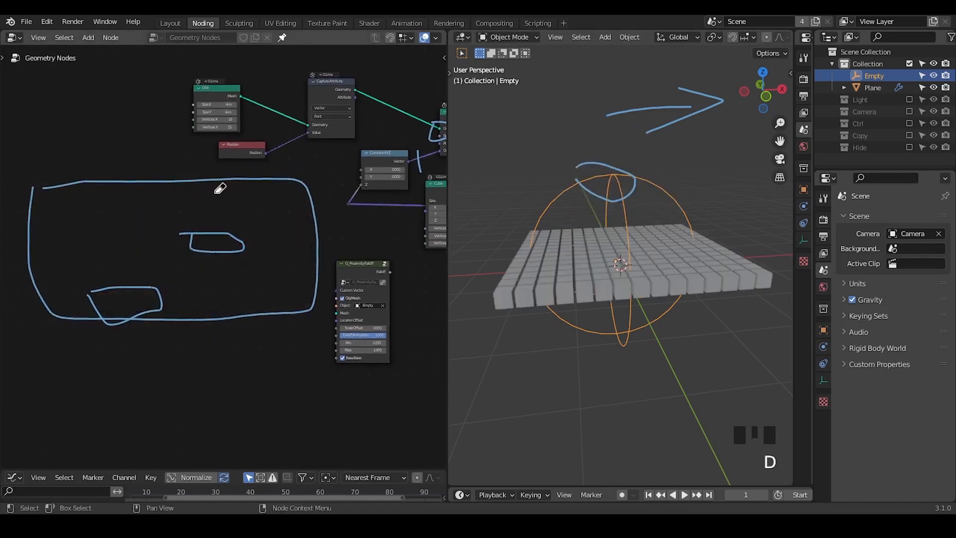
{"action": "right_click_drag", "start_coordinate": [215, 188], "coordinate": [280, 186]}
{"action": "mouse_move", "coordinate": [113, 255]}
{"action": "right_mouse_down"}
{"action": "mouse_move", "coordinate": [187, 277]}
{"action": "mouse_move", "coordinate": [235, 331]}
{"action": "right_mouse_up"}
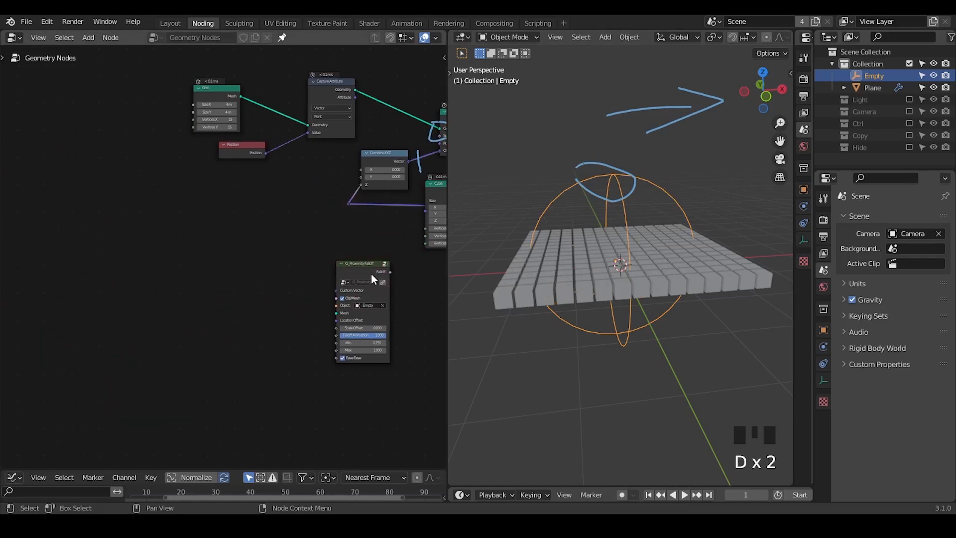
- Place G_Proximity Falloff below Capture Attribute, then connect Attribute to its Custom Vector input and Falloff to the reroute
{"action": "mouse_move", "coordinate": [371, 274]}
{"action": "left_mouse_down"}
{"action": "mouse_move", "coordinate": [297, 195]}
{"action": "mouse_move", "coordinate": [311, 182]}
{"action": "left_mouse_up"}
{"action": "mouse_move", "coordinate": [311, 181]}
{"action": "middle_mouse_down", "text": "ctrl"}
{"action": "mouse_move", "coordinate": [367, 241]}
{"action": "mouse_move", "coordinate": [373, 192]}
{"action": "mouse_move", "coordinate": [186, 342]}
{"action": "middle_mouse_up", "text": "ctrl"}
{"action": "mouse_move", "coordinate": [162, 288]}
{"action": "left_mouse_down"}
{"action": "mouse_move", "coordinate": [125, 306]}
{"action": "mouse_move", "coordinate": [149, 285]}
{"action": "left_mouse_up"}
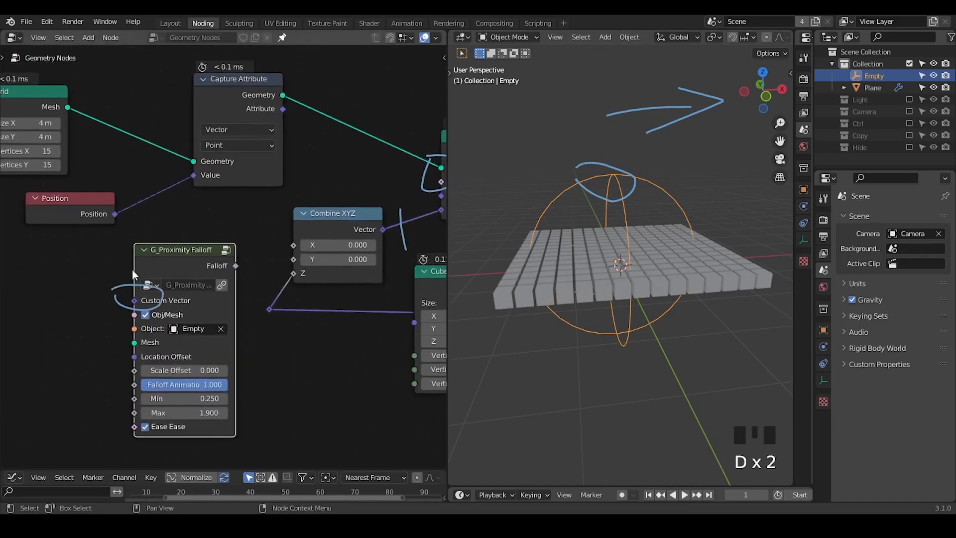
{"action": "left_click_drag", "start_coordinate": [281, 111], "coordinate": [135, 300]}
{"action": "left_click_drag", "start_coordinate": [240, 267], "coordinate": [270, 308]}
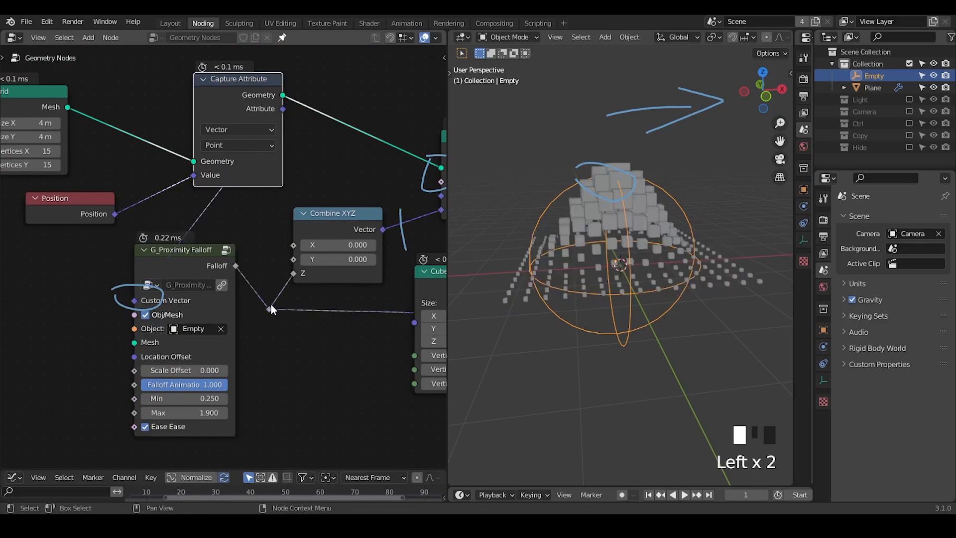
- Add a Geometry Proximity node below Combine XYZ and set its target element to Points
{"action": "middle_click_drag", "start_coordinate": [306, 311], "coordinate": [291, 271]}
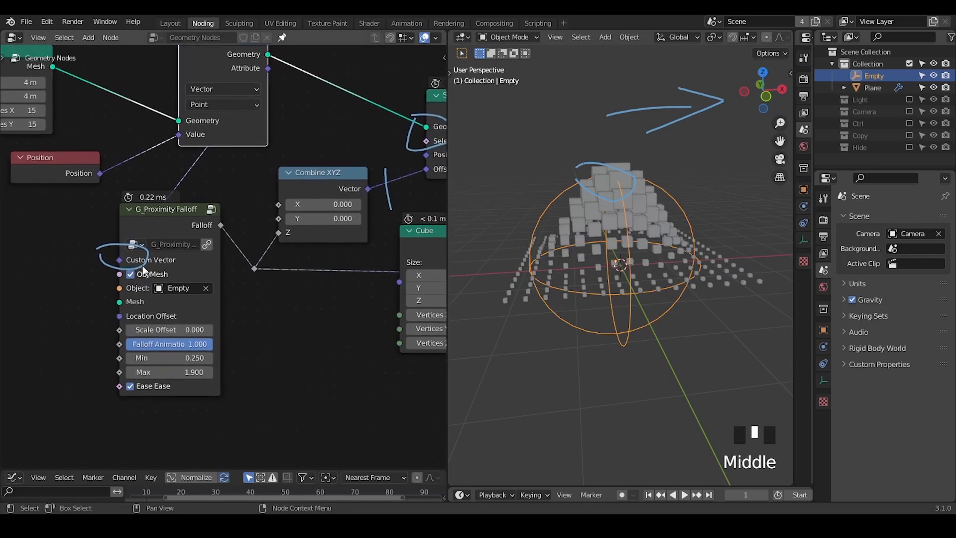
{"action": "key", "text": "ctrl+a"}
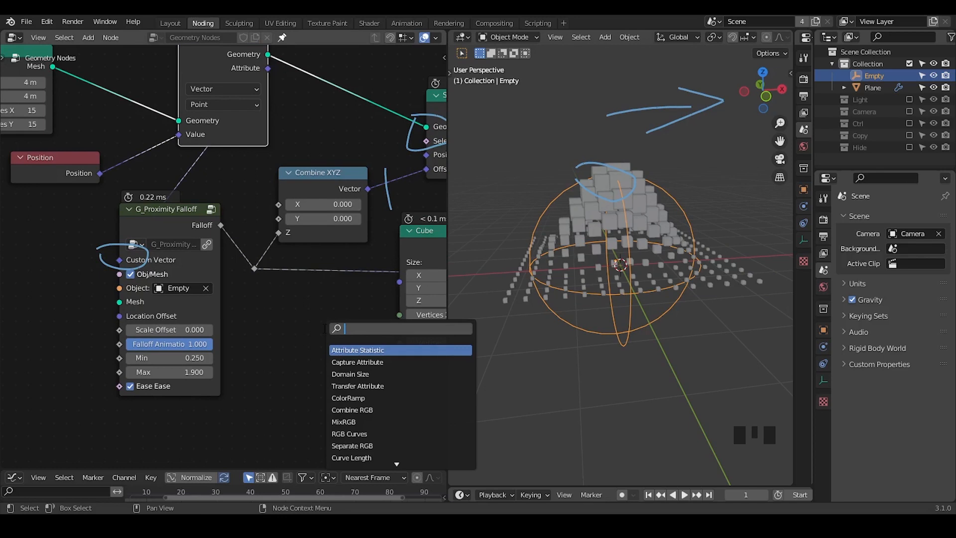
{"action": "type", "text": "geometry"}
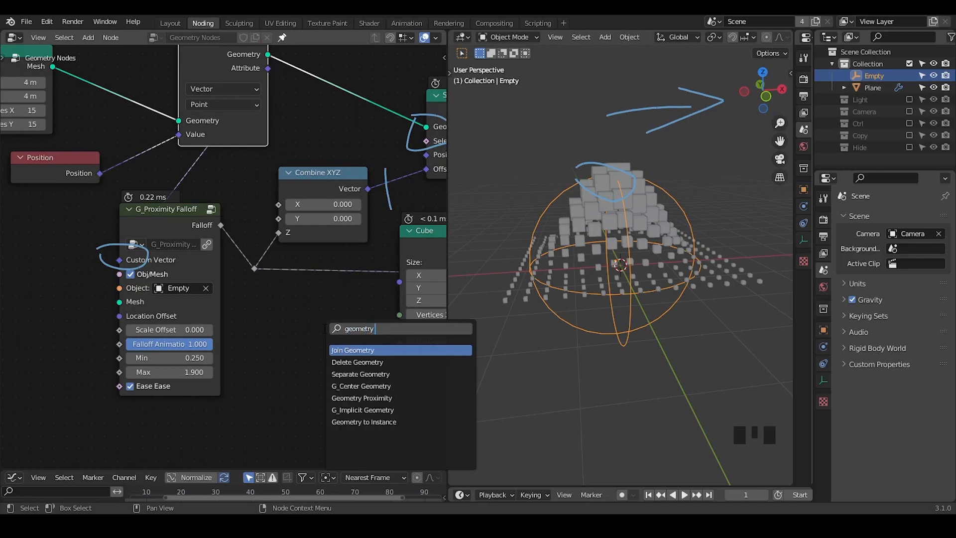
{"action": "type", "text": " proxi"}
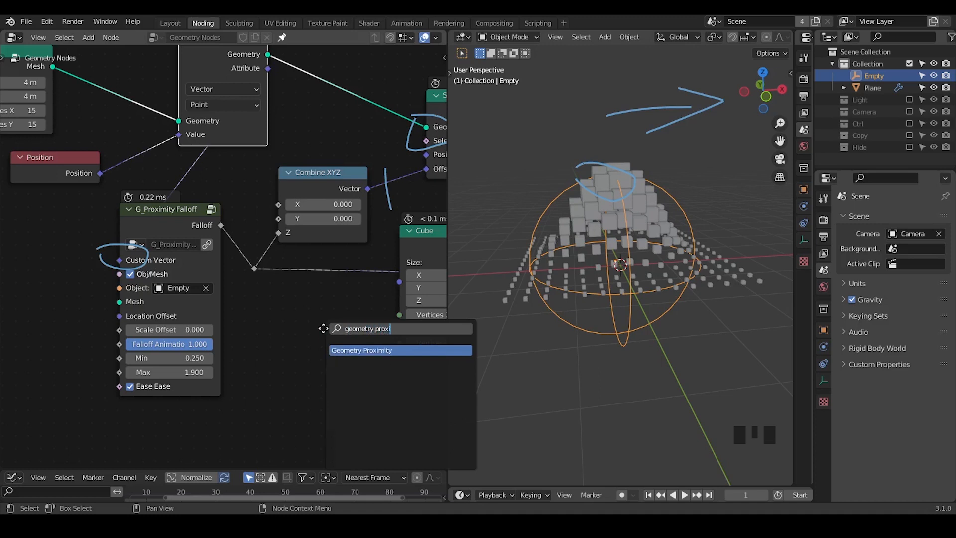
{"action": "key", "text": "Return"}
{"action": "left_click", "coordinate": [277, 296]}
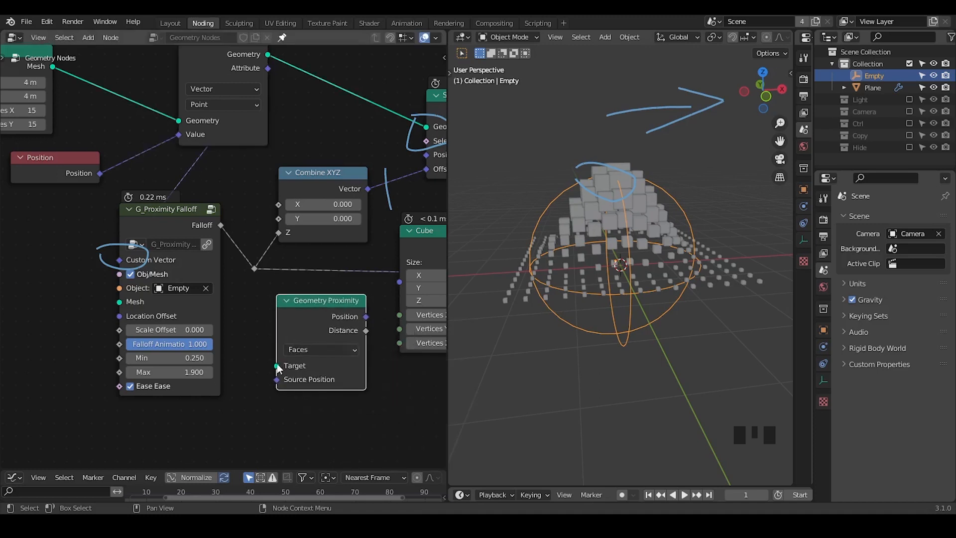
{"action": "left_click", "coordinate": [303, 349]}
{"action": "left_click", "coordinate": [312, 362]}
{"action": "left_click_drag", "start_coordinate": [277, 380], "coordinate": [226, 412]}
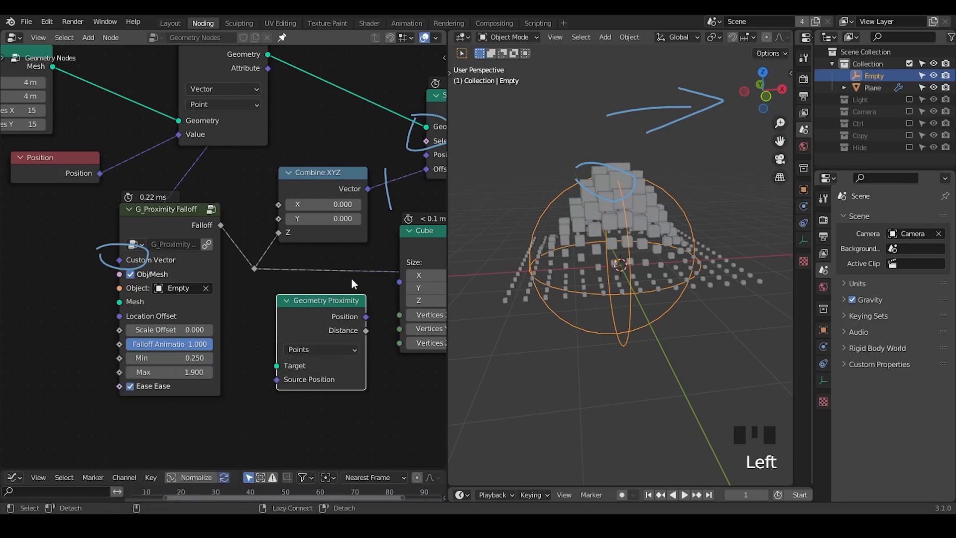
{"action": "key", "text": "shift+ctrl+alt+q"}
- Tuck the Position node beneath the Grid node and move Capture Attribute close beside them
{"action": "middle_click_drag", "start_coordinate": [239, 192], "coordinate": [176, 208]}
{"action": "left_click_drag", "start_coordinate": [176, 208], "coordinate": [142, 200]}
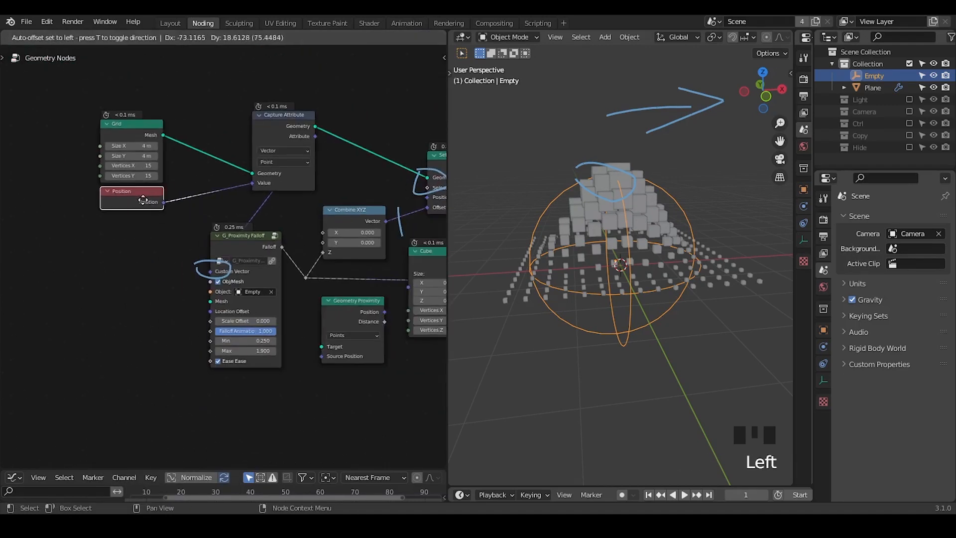
{"action": "left_click_drag", "start_coordinate": [275, 120], "coordinate": [200, 130]}
- Erase the freehand annotations around Custom Vector, Set Position, Instance on Points and their links in the node editor
{"action": "right_click_drag", "start_coordinate": [256, 249], "coordinate": [214, 268]}
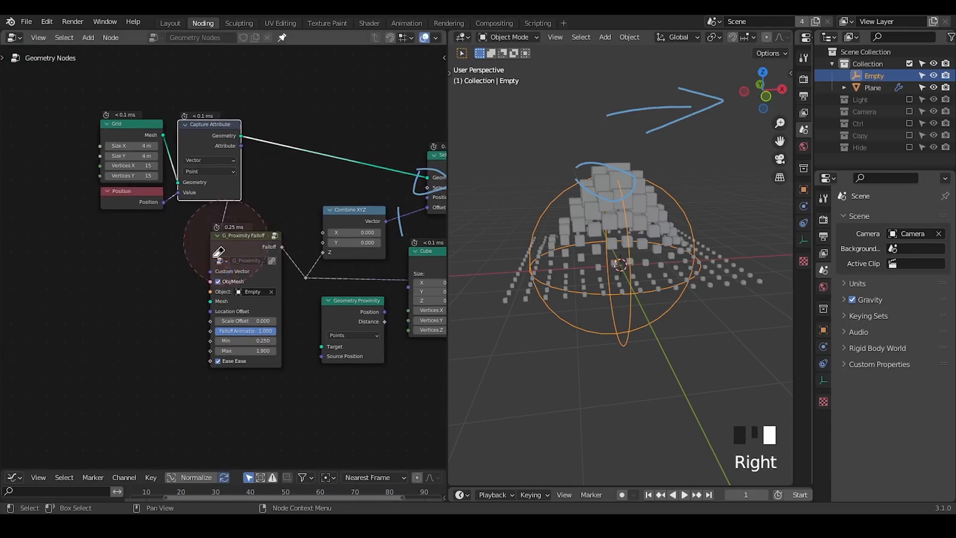
{"action": "middle_click_drag", "start_coordinate": [336, 270], "coordinate": [229, 266]}
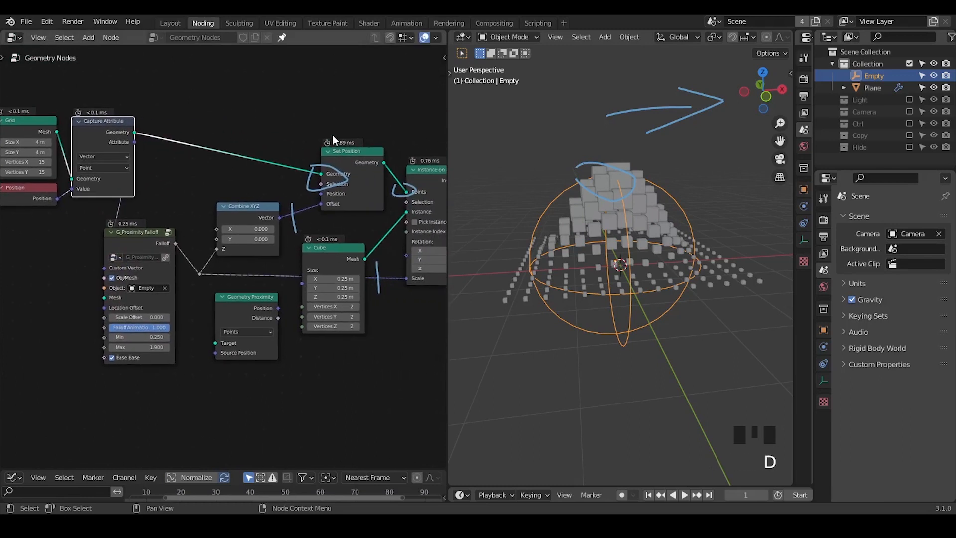
{"action": "mouse_move", "coordinate": [332, 140]}
{"action": "right_mouse_down"}
{"action": "mouse_move", "coordinate": [337, 188]}
{"action": "mouse_move", "coordinate": [378, 232]}
{"action": "right_mouse_up"}
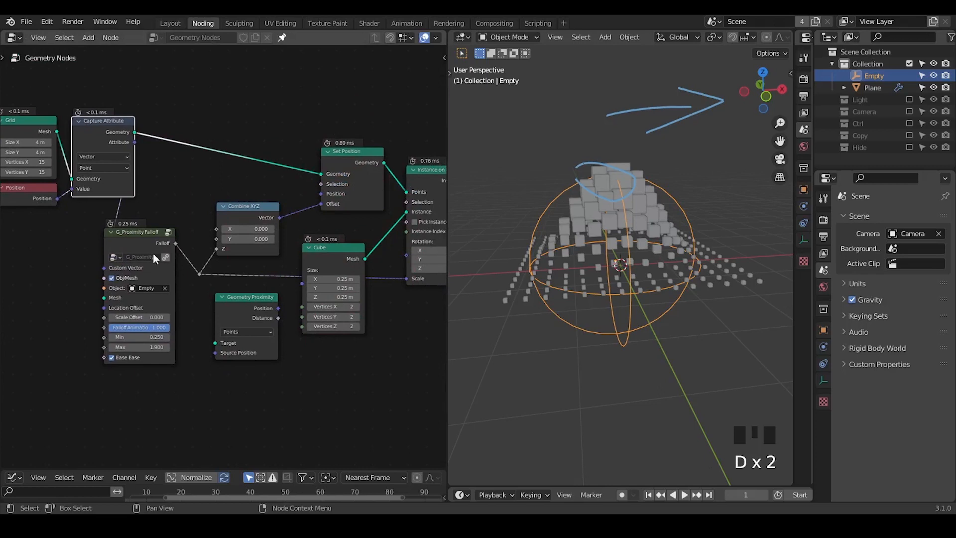
- Shift G_Proximity Falloff slightly right and move the Grid, Position and Capture Attribute nodes together further left
{"action": "middle_click_drag", "start_coordinate": [155, 259], "coordinate": [193, 245]}
{"action": "left_click_drag", "start_coordinate": [177, 231], "coordinate": [185, 234]}
{"action": "left_click_drag", "start_coordinate": [132, 74], "coordinate": [48, 184]}
{"action": "key", "text": "g"}
{"action": "key", "text": "g"}
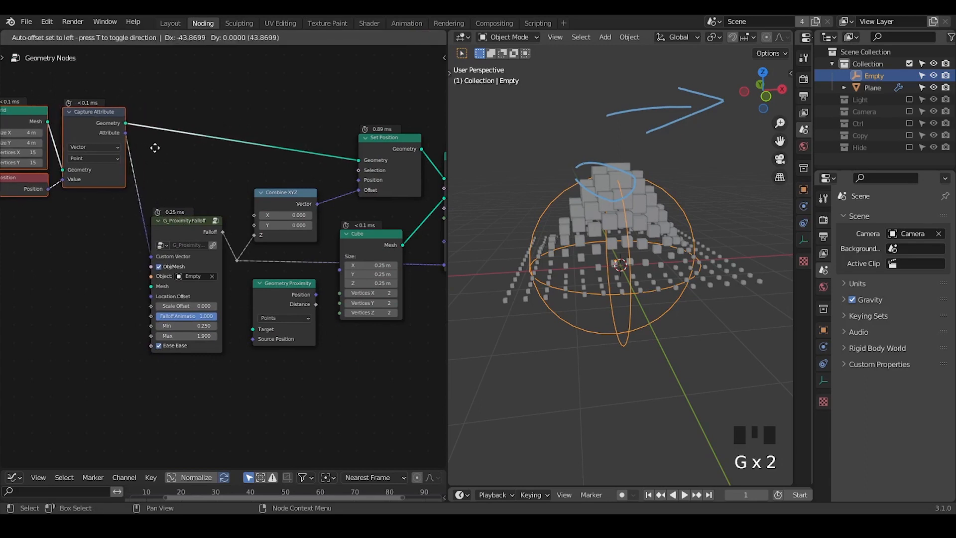
{"action": "left_click", "coordinate": [155, 147]}
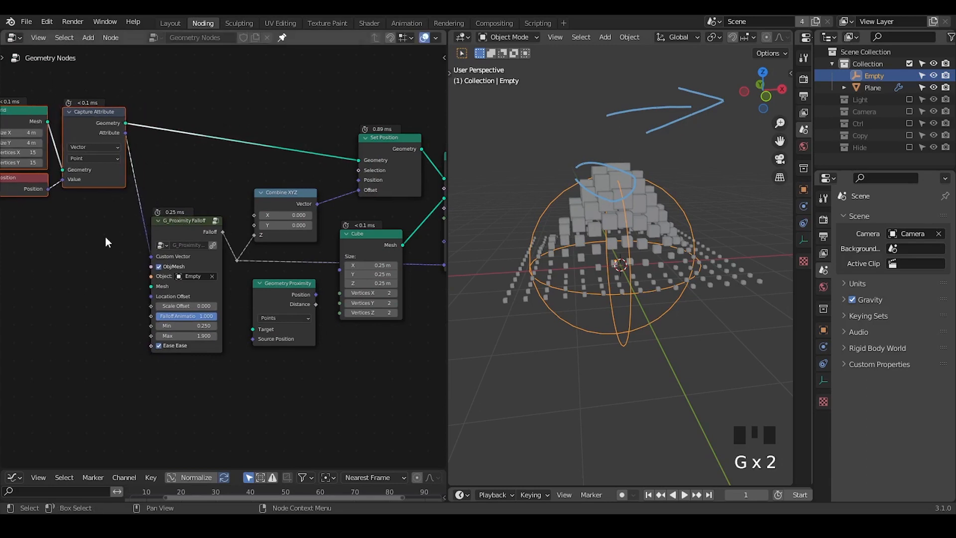
- Delete the Geometry Proximity node and erase the arrow and peak curve annotations in the 3D viewport
{"action": "left_click", "coordinate": [292, 290]}
{"action": "key", "text": "x"}
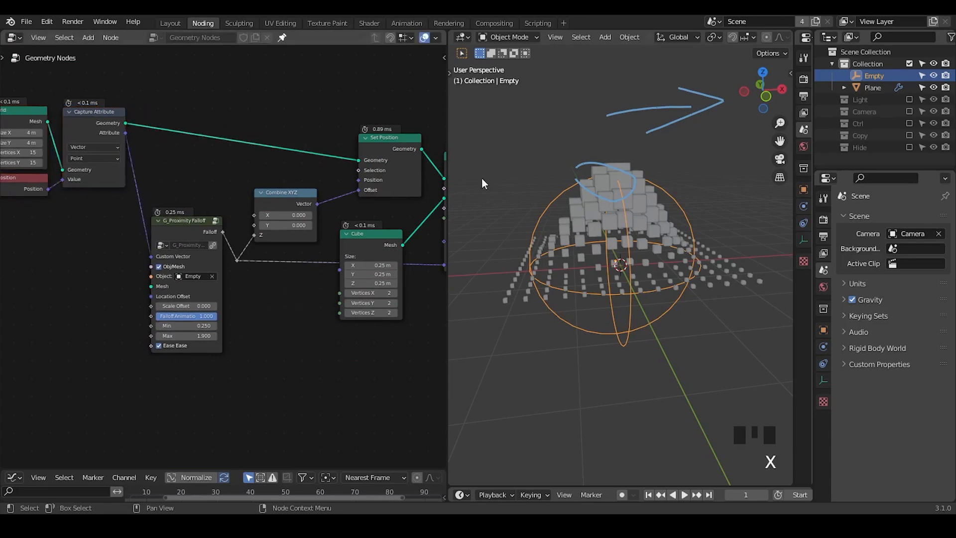
{"action": "right_click_drag", "start_coordinate": [688, 150], "coordinate": [724, 103]}
{"action": "key", "text": "d"}
{"action": "key", "text": "d"}
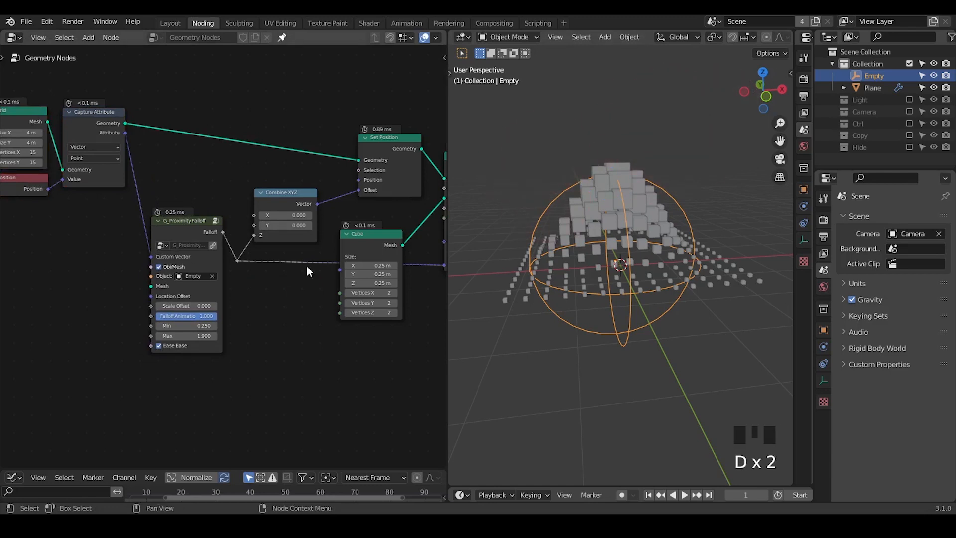
- Shift the G_Proximity Falloff node slightly left, and move and shrink the Empty to test the falloff
{"action": "left_click_drag", "start_coordinate": [191, 233], "coordinate": [177, 233]}
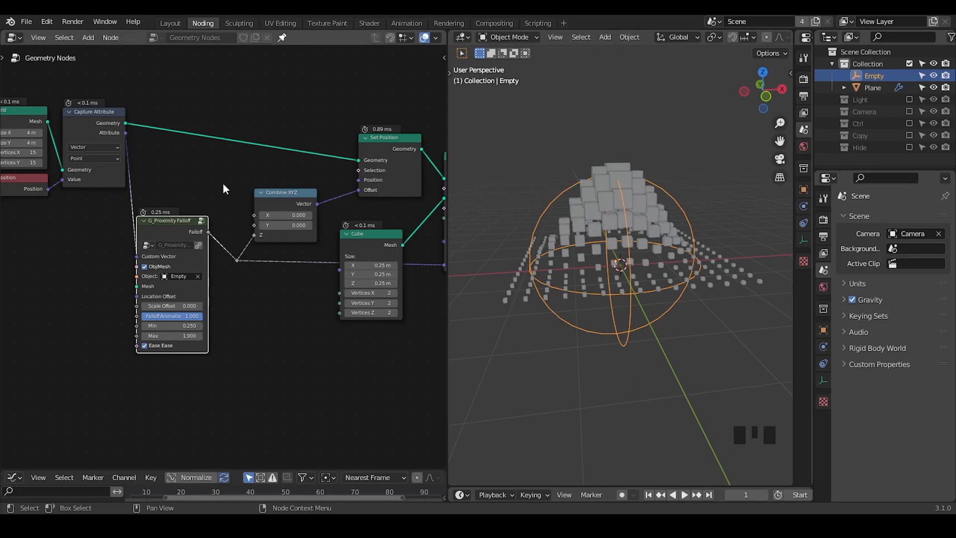
{"action": "key", "text": "g"}
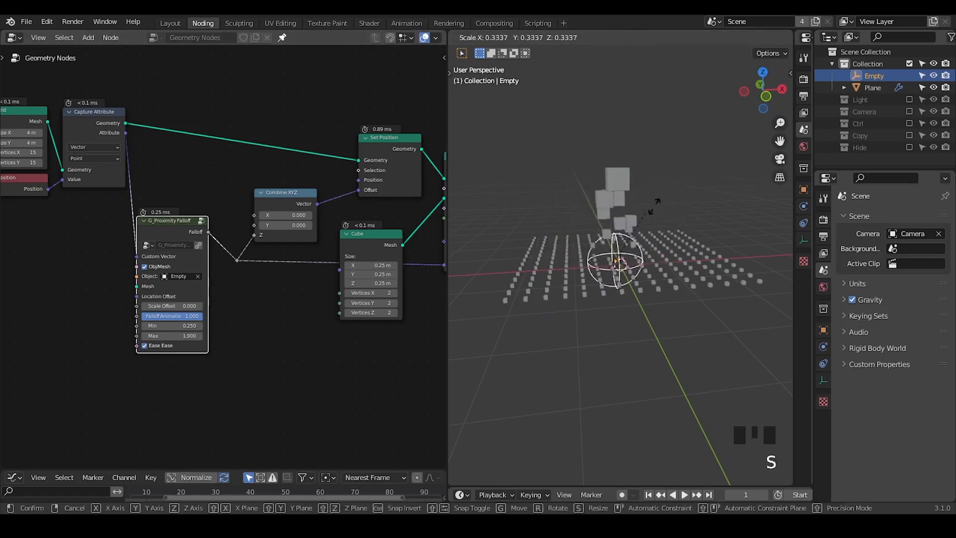
{"action": "left_click", "coordinate": [664, 198]}
- Clear the Empty's location, scale it down to about 0.187 and open its object properties
{"action": "key", "text": "alt+g"}
{"action": "key", "text": "s"}
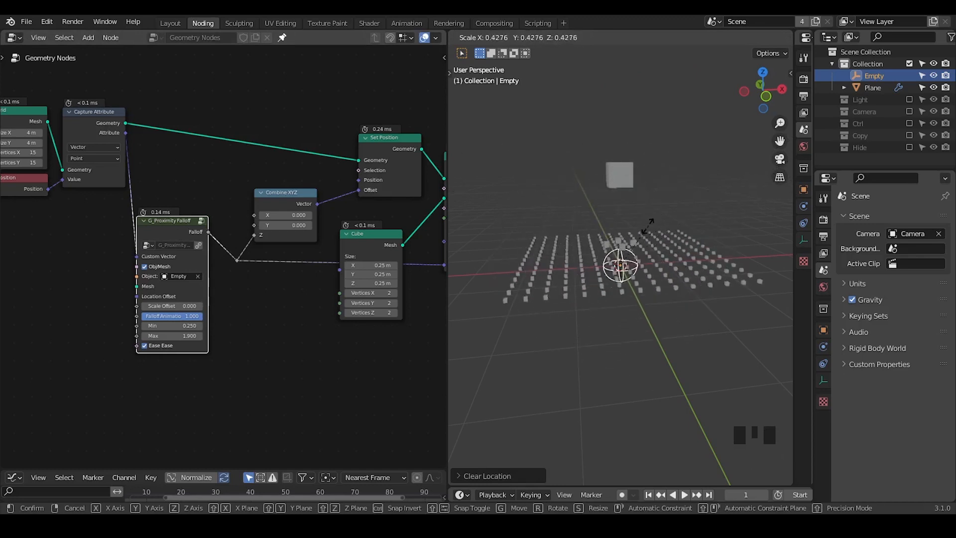
{"action": "left_click", "coordinate": [632, 243]}
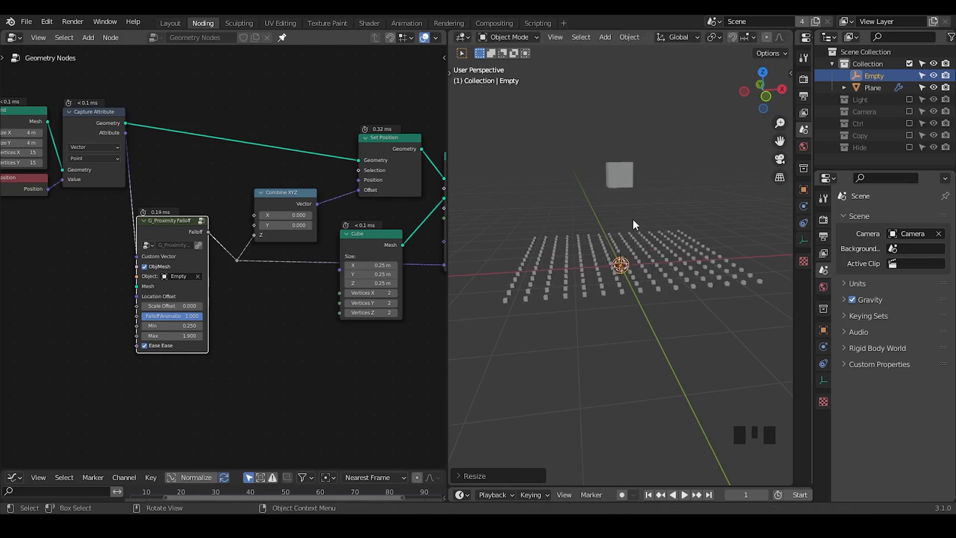
{"action": "left_click", "coordinate": [824, 328]}
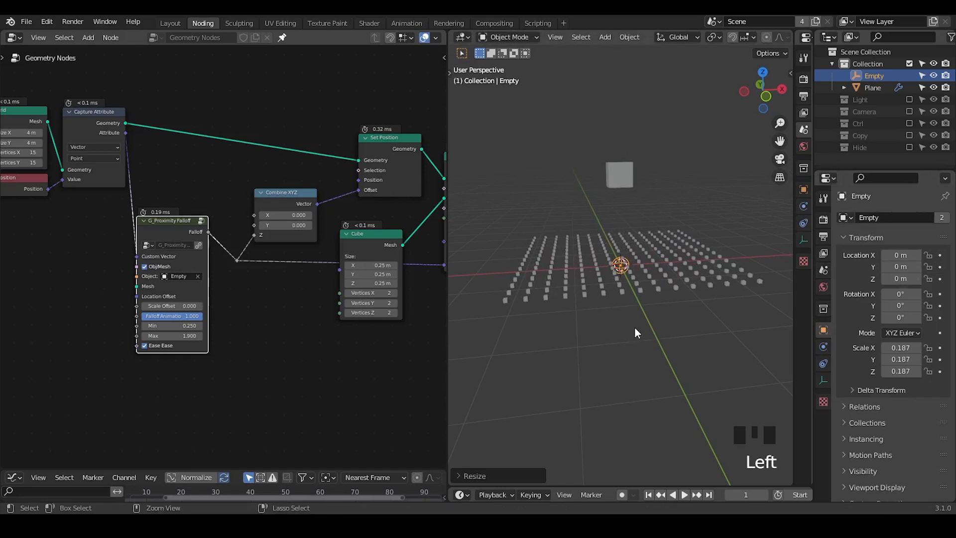
- Circle the Empty at the grid's centre with an annotation and scale the Empty down to about 0.070
{"action": "middle_click_drag", "start_coordinate": [635, 327], "coordinate": [616, 255], "text": "ctrl"}
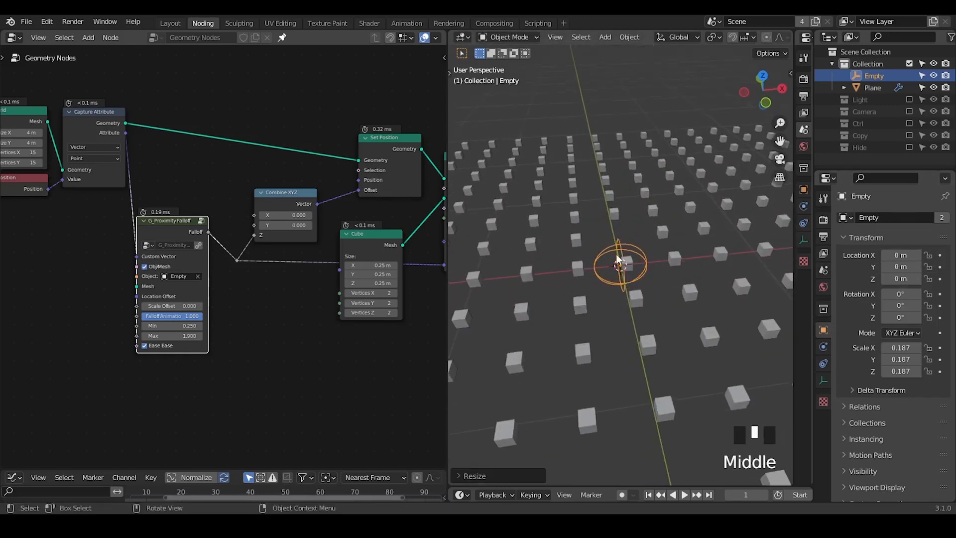
{"action": "left_click_drag", "start_coordinate": [609, 225], "coordinate": [642, 255]}
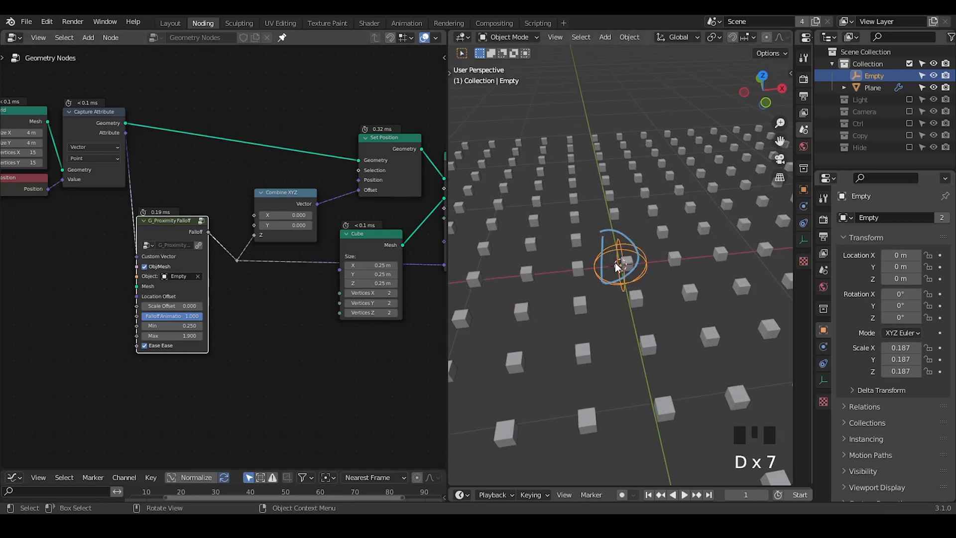
{"action": "middle_click_drag", "start_coordinate": [641, 243], "coordinate": [647, 219], "text": "ctrl"}
{"action": "key", "text": "s"}
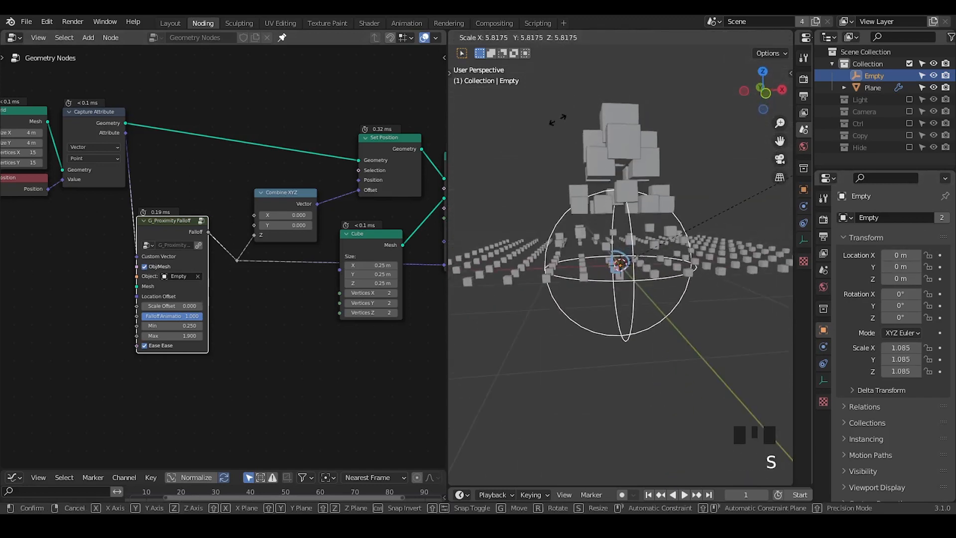
{"action": "left_click", "coordinate": [655, 243]}
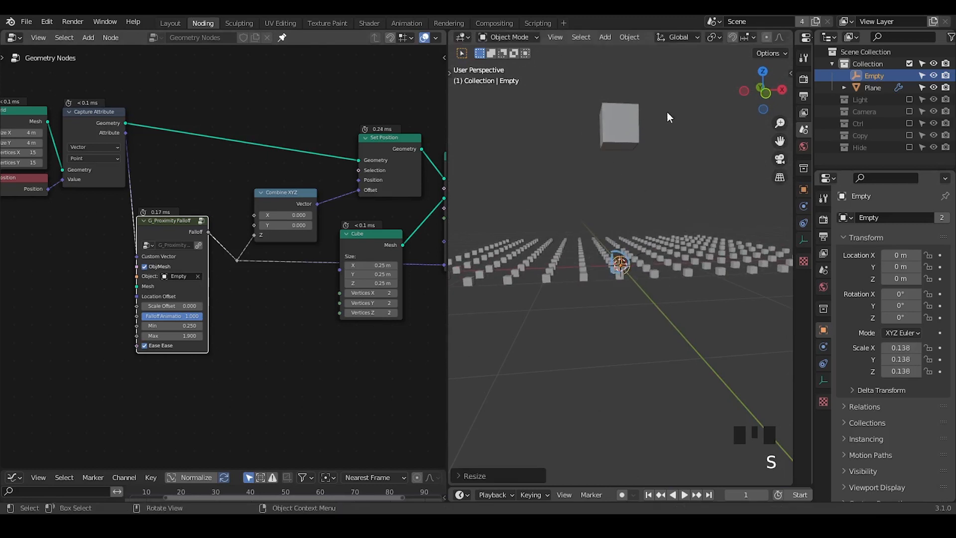
{"action": "key", "text": "s"}
{"action": "left_click", "coordinate": [616, 300]}
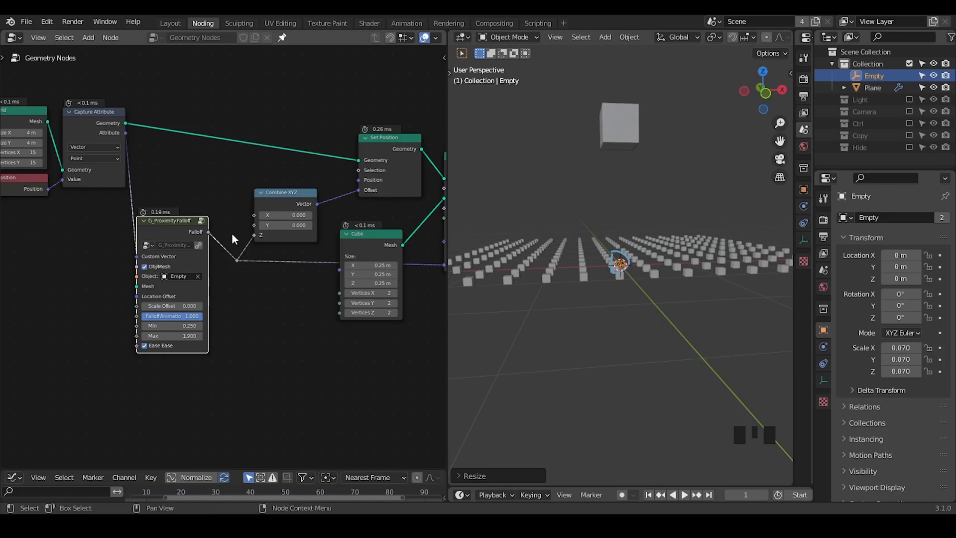
- Add another annotation stroke over the Empty and enlarge the Empty to a scale of about -1.317
{"action": "middle_click_drag", "start_coordinate": [225, 313], "coordinate": [118, 220], "text": "ctrl"}
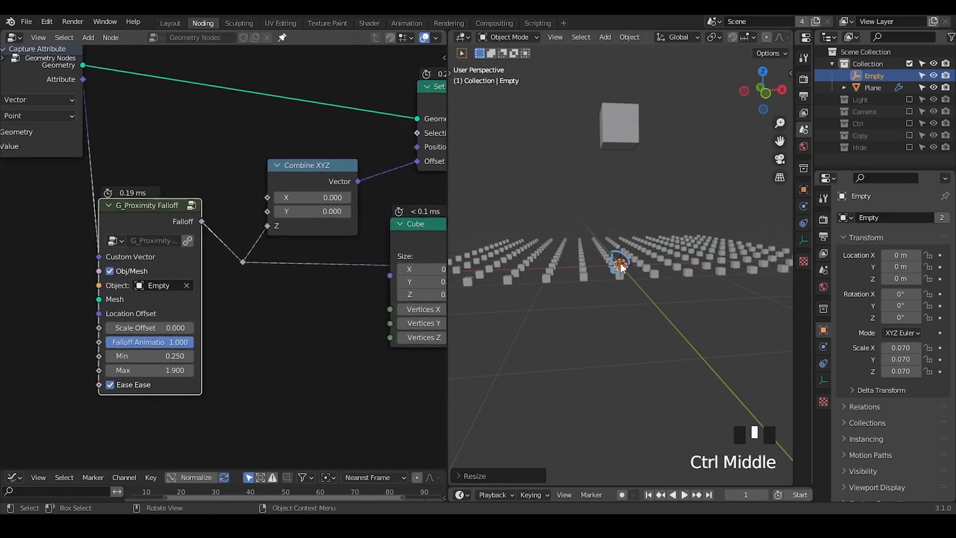
{"action": "mouse_move", "coordinate": [617, 257]}
{"action": "left_mouse_down"}
{"action": "mouse_move", "coordinate": [627, 254]}
{"action": "mouse_move", "coordinate": [618, 273]}
{"action": "left_mouse_up"}
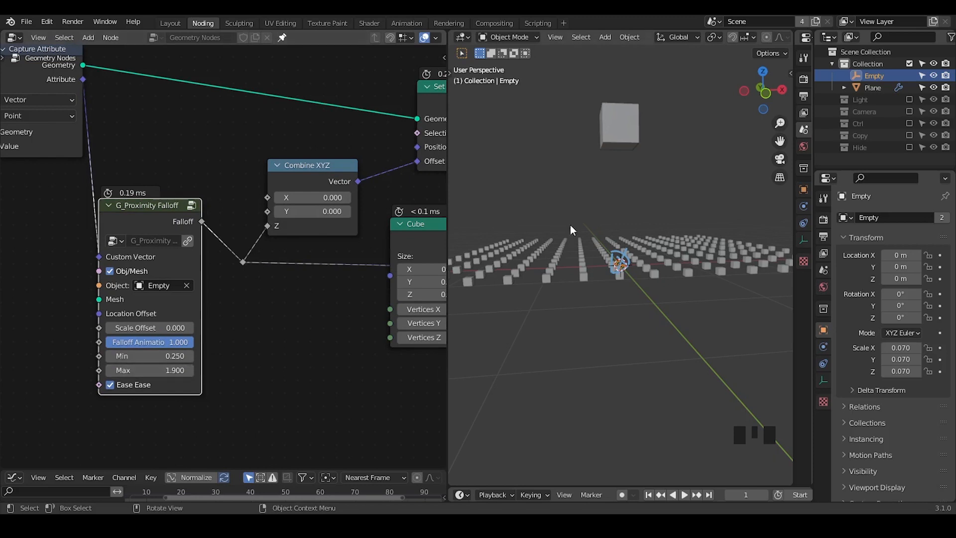
{"action": "key", "text": "s"}
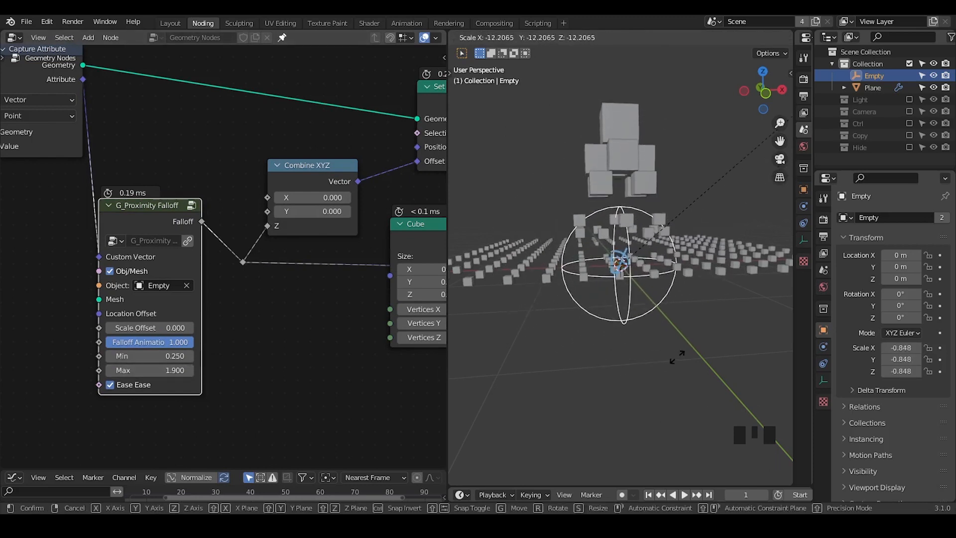
{"action": "left_click", "coordinate": [682, 192]}
{"action": "key", "text": "s"}
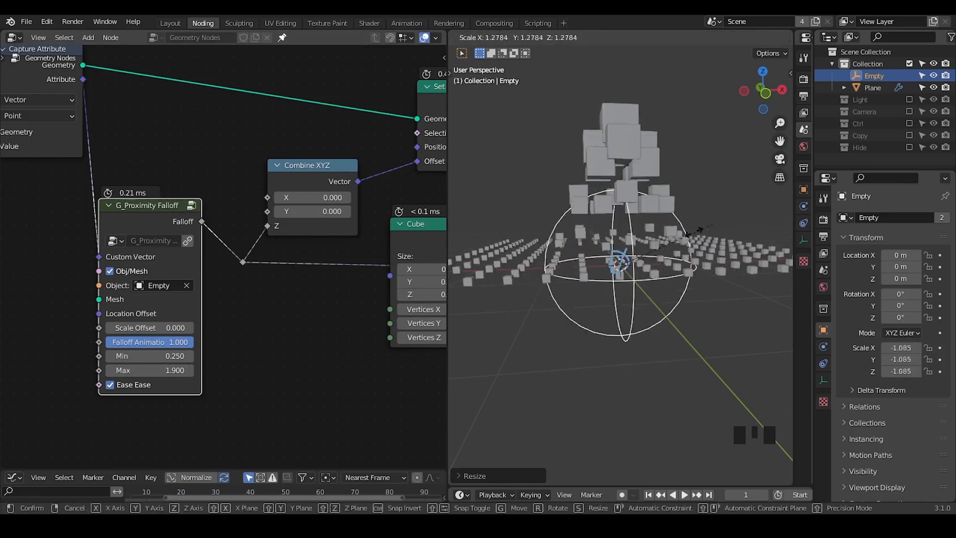
{"action": "left_click", "coordinate": [732, 214]}
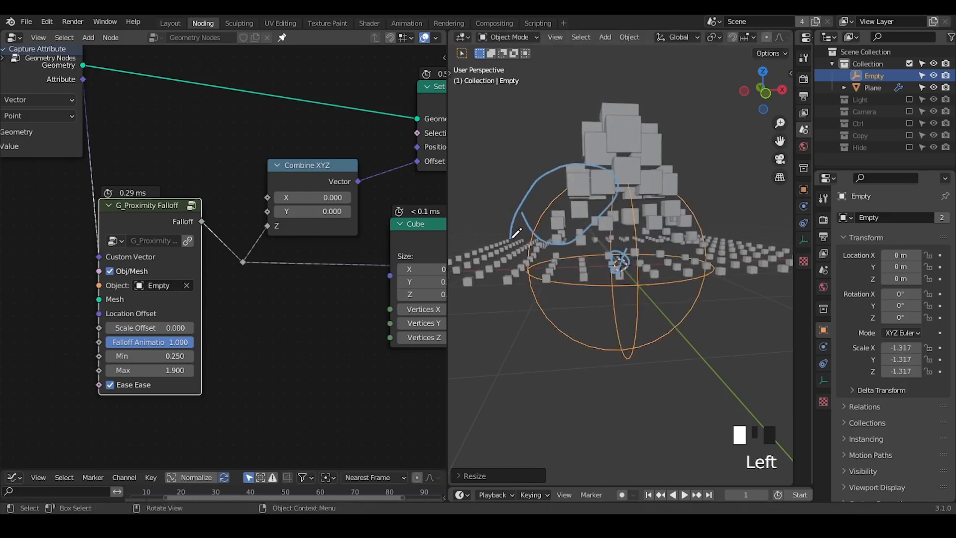
- Mark the raised cubes with annotation loops, erase the annotations, and scale the Empty to about -1.482
{"action": "mouse_move", "coordinate": [670, 165]}
{"action": "left_mouse_down"}
{"action": "mouse_move", "coordinate": [724, 192]}
{"action": "mouse_move", "coordinate": [662, 168]}
{"action": "left_mouse_up"}
{"action": "mouse_move", "coordinate": [704, 157]}
{"action": "right_mouse_down"}
{"action": "mouse_move", "coordinate": [579, 191]}
{"action": "mouse_move", "coordinate": [672, 189]}
{"action": "right_mouse_up"}
{"action": "key", "text": "s"}
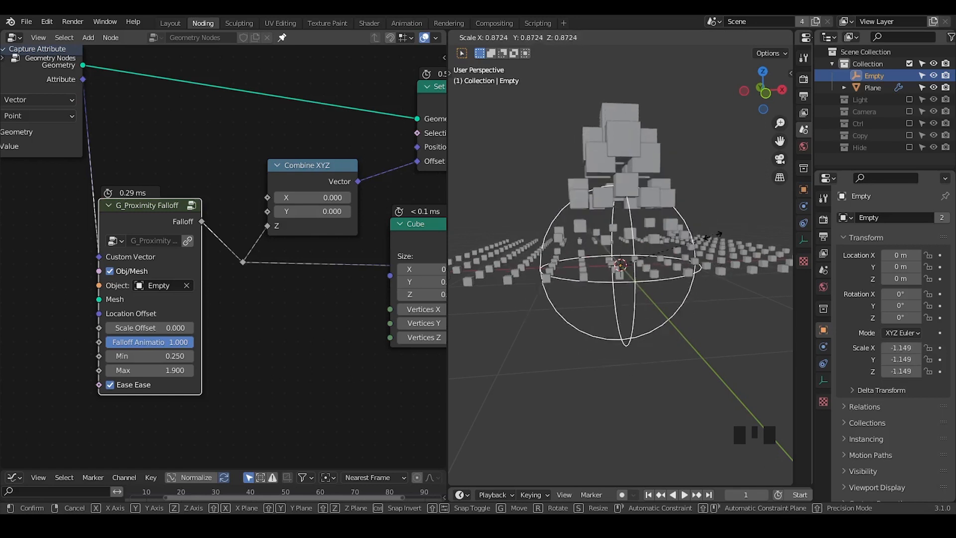
{"action": "left_click", "coordinate": [522, 252]}
- Move the Grid, Position, Capture Attribute and G_Proximity Falloff nodes together left, leaving room before Combine XYZ
{"action": "middle_click_drag", "start_coordinate": [224, 245], "coordinate": [378, 249]}
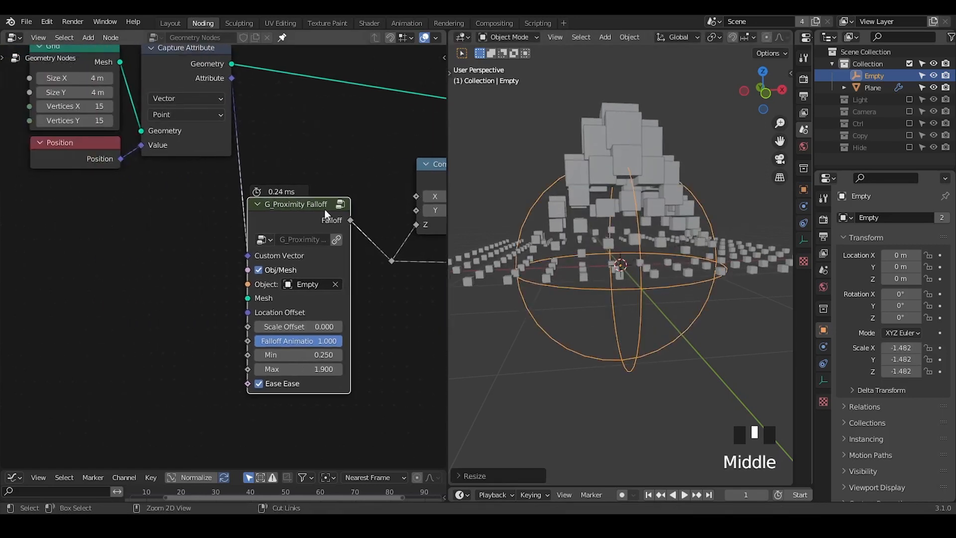
{"action": "middle_click_drag", "start_coordinate": [319, 219], "coordinate": [283, 220], "text": "ctrl"}
{"action": "left_click_drag", "start_coordinate": [284, 97], "coordinate": [95, 251]}
{"action": "key", "text": "g"}
{"action": "left_click", "coordinate": [225, 189]}
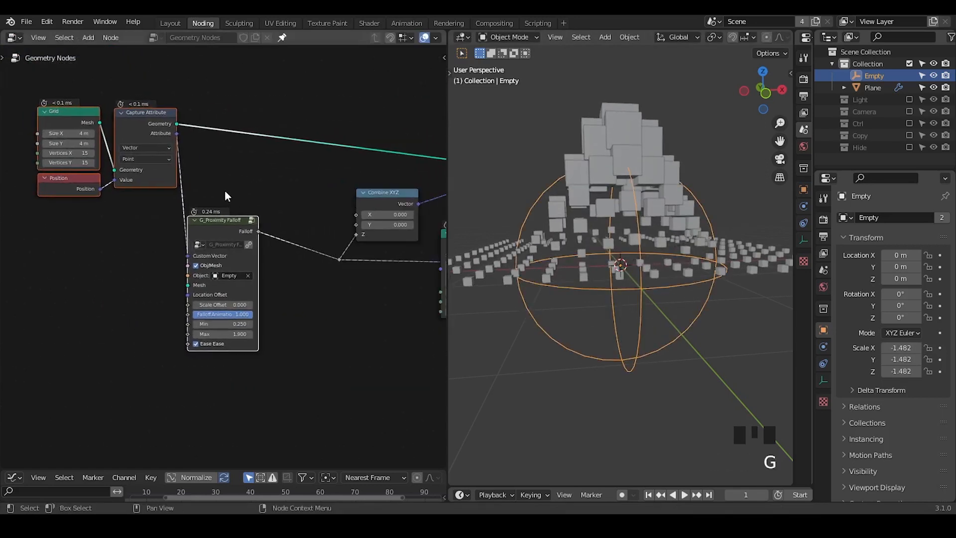
{"action": "middle_click_drag", "start_coordinate": [347, 311], "coordinate": [275, 274], "text": "ctrl"}
{"action": "middle_click_drag", "start_coordinate": [646, 227], "coordinate": [661, 247]}
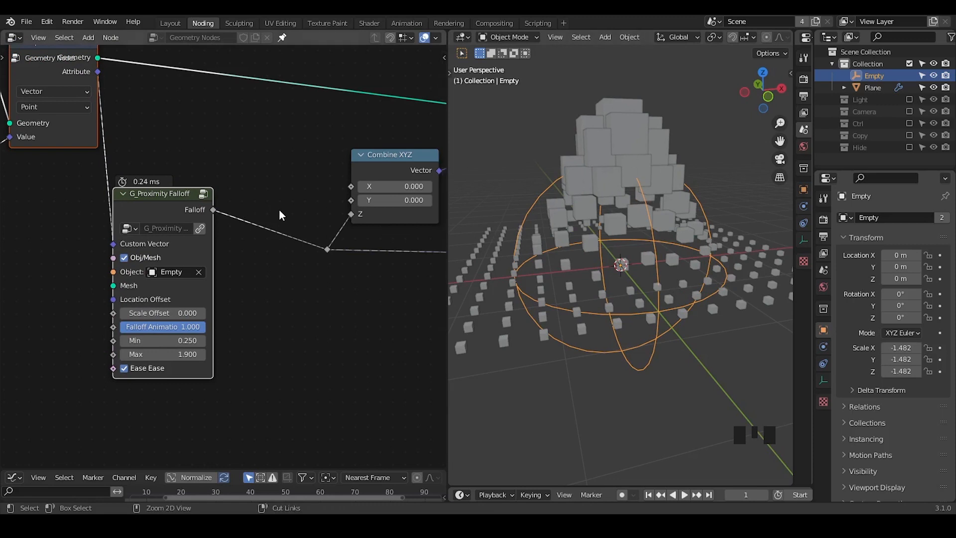
{"action": "key", "text": "s"}
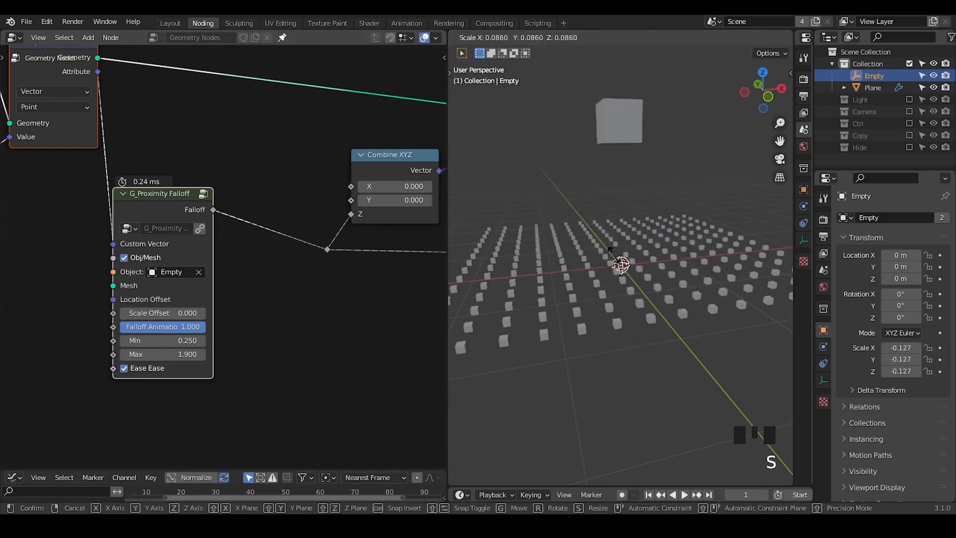
{"action": "right_click", "coordinate": [701, 201]}
- Insert a Math node into the link between G_Proximity Falloff's output and the reroute feeding Combine XYZ
{"action": "key", "text": "ctrl+a"}
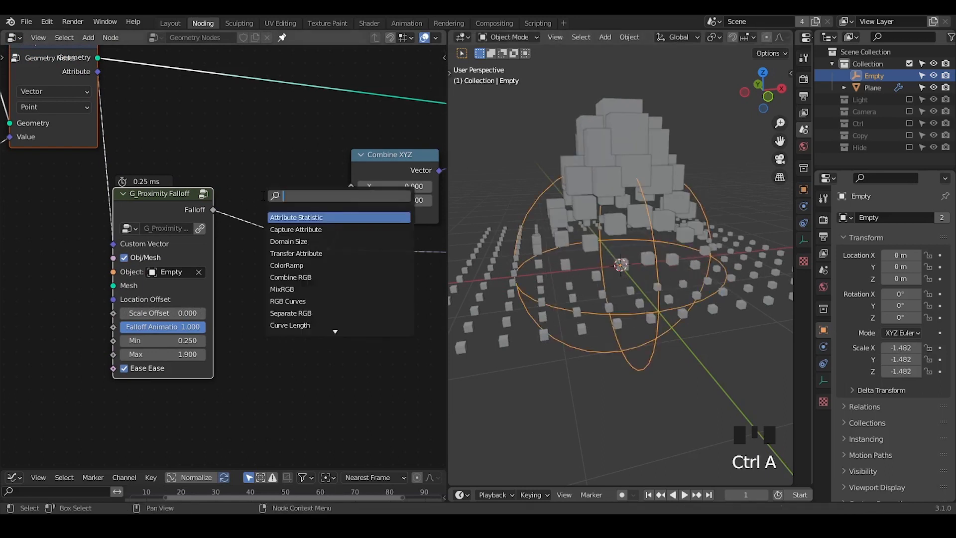
{"action": "type", "text": "math"}
{"action": "key", "text": "Return"}
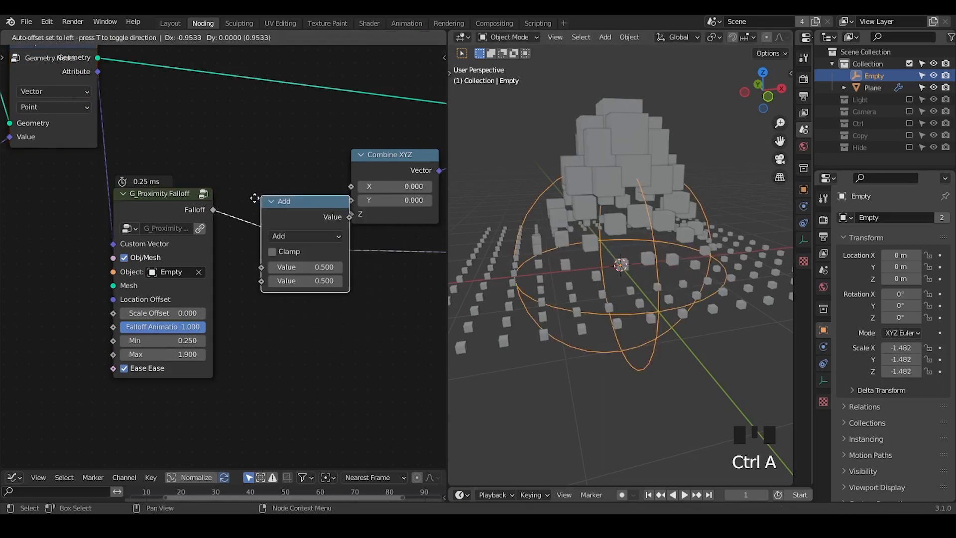
{"action": "left_click", "coordinate": [241, 186]}
{"action": "middle_click_drag", "start_coordinate": [241, 259], "coordinate": [322, 232]}
- Set the G_Proximity Falloff node's Min to 0 and Max to 1
{"action": "left_click", "coordinate": [173, 312]}
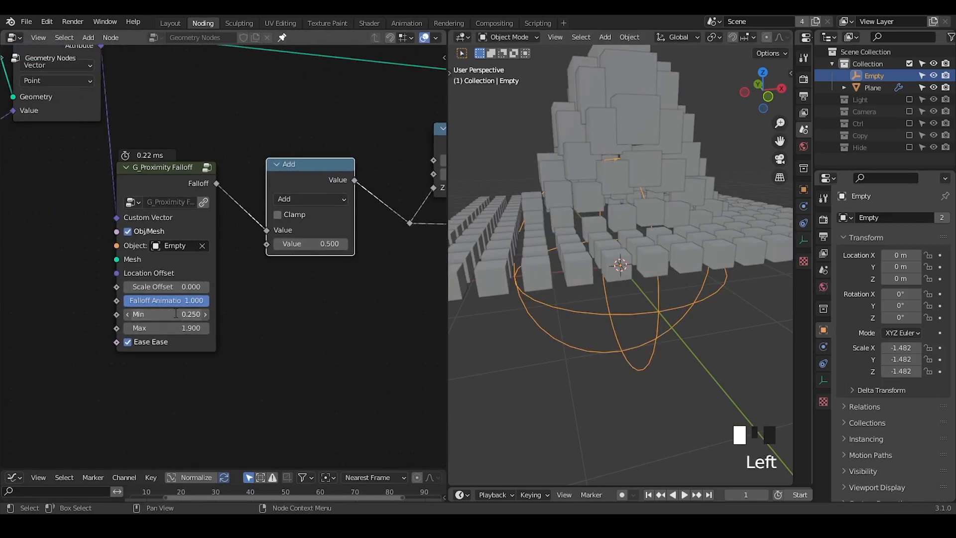
{"action": "type", "text": "0"}
{"action": "key", "text": "Return"}
{"action": "left_click", "coordinate": [165, 327]}
{"action": "type", "text": "1"}
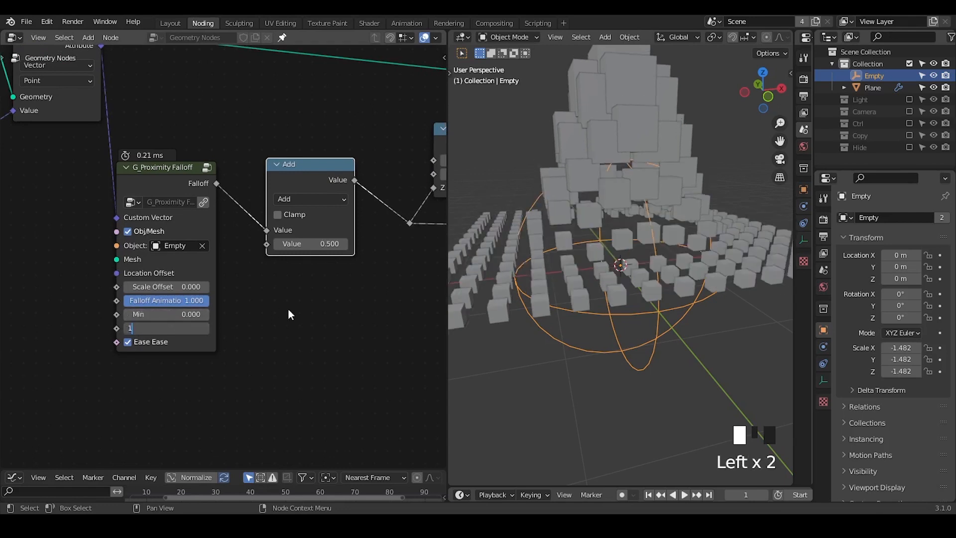
{"action": "key", "text": "Return"}
- Change the Math node's operation to Subtract and set its second value to 0
{"action": "left_click", "coordinate": [312, 198]}
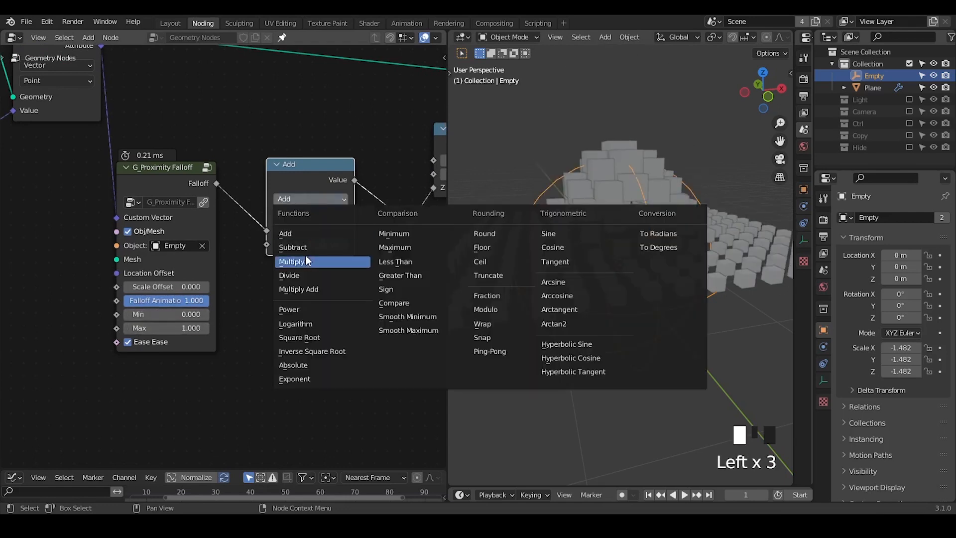
{"action": "left_click", "coordinate": [313, 253]}
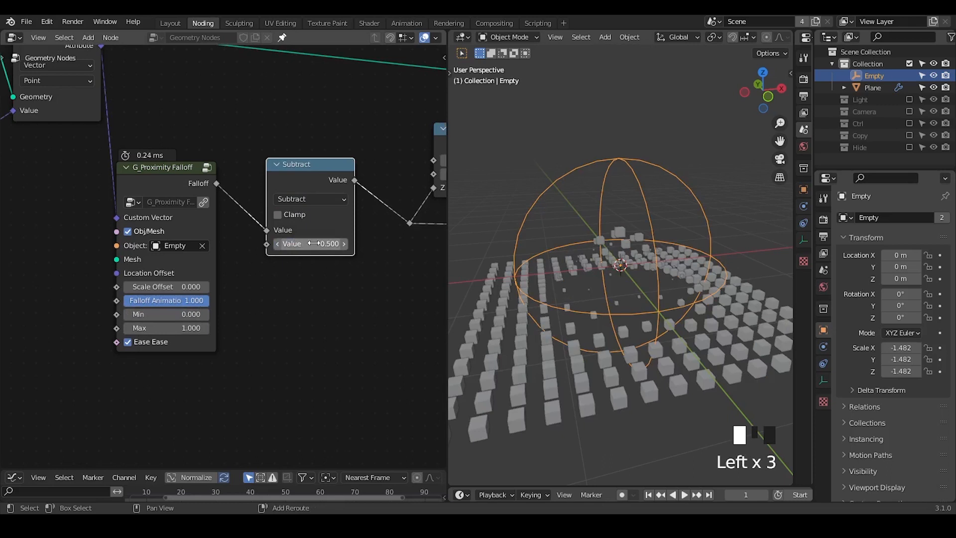
{"action": "left_click", "coordinate": [314, 243]}
{"action": "key", "text": "Return"}
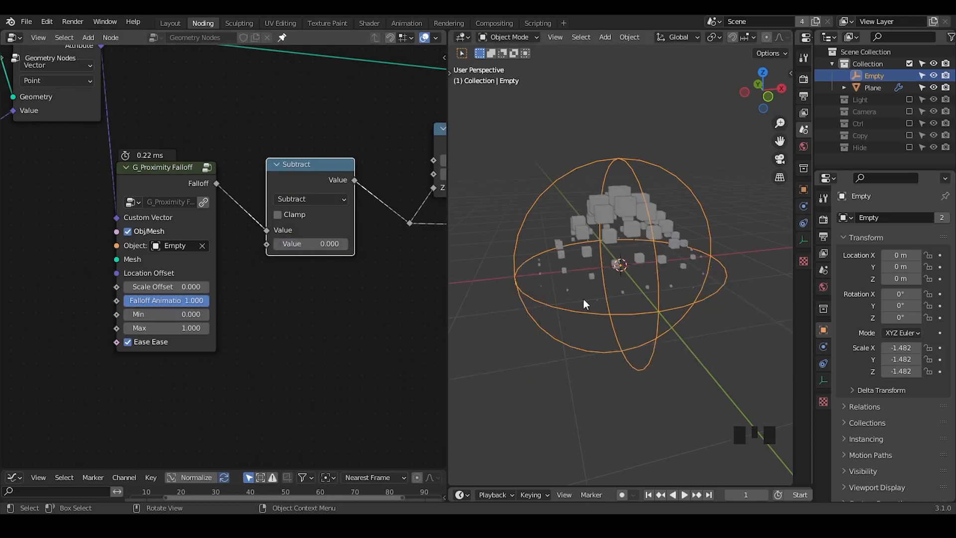
- Raise the Subtract value to 1.110 and annotate the cubes' movement with a downward arrow in the 3D viewport
{"action": "left_click_drag", "start_coordinate": [344, 248], "coordinate": [418, 248], "text": "shift"}
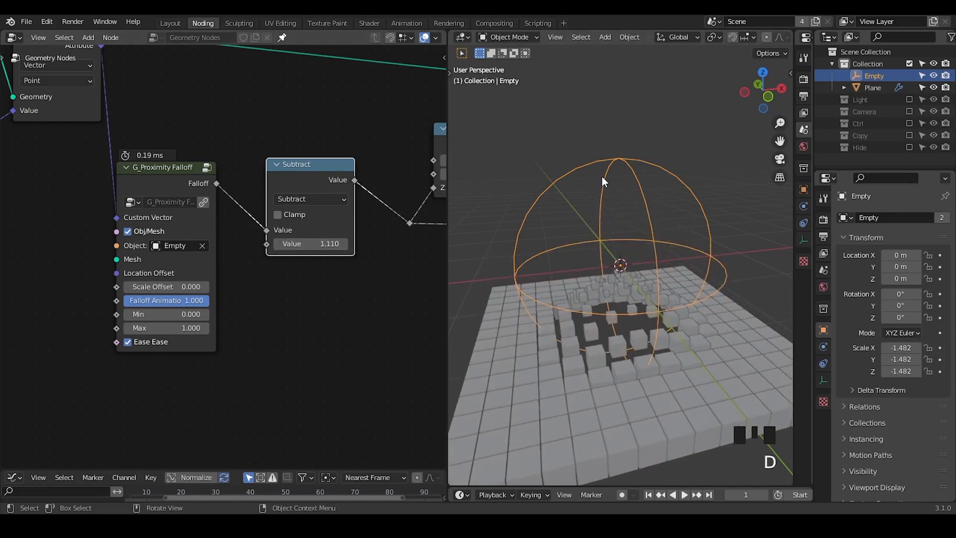
{"action": "left_click_drag", "start_coordinate": [594, 175], "coordinate": [619, 168]}
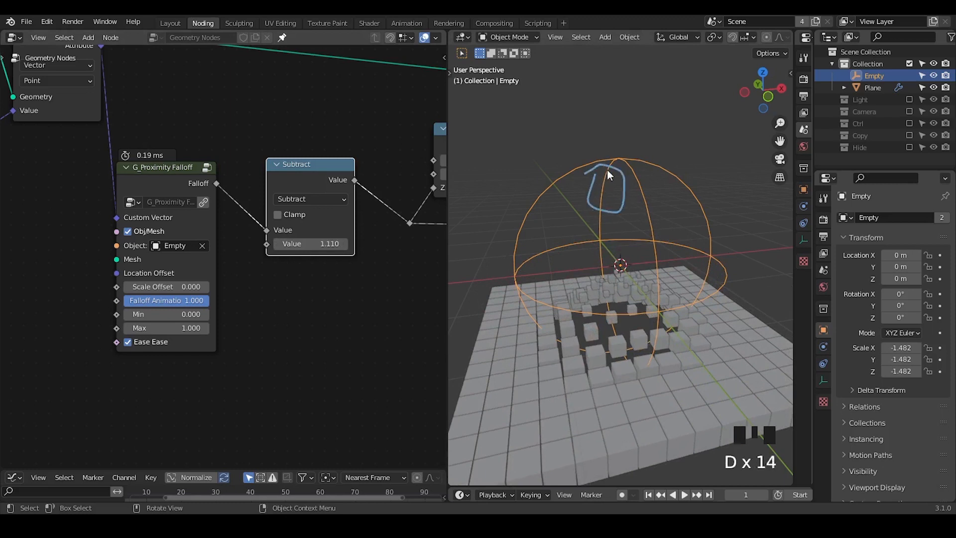
{"action": "right_click_drag", "start_coordinate": [608, 170], "coordinate": [630, 180]}
{"action": "left_click_drag", "start_coordinate": [606, 172], "coordinate": [606, 226]}
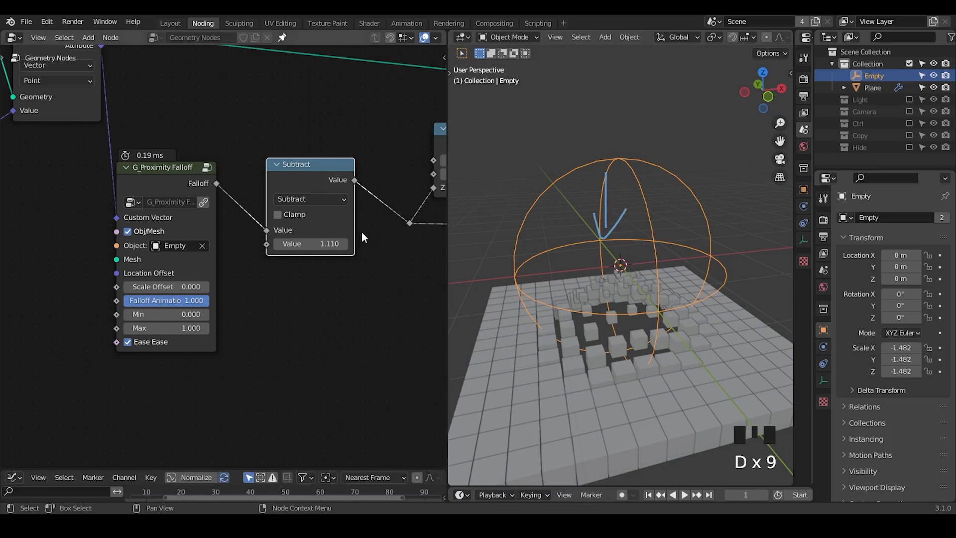
- Enable Clamp on the Subtract node and try second values of 0.79, 0 and -0.150
{"action": "left_click", "coordinate": [295, 214]}
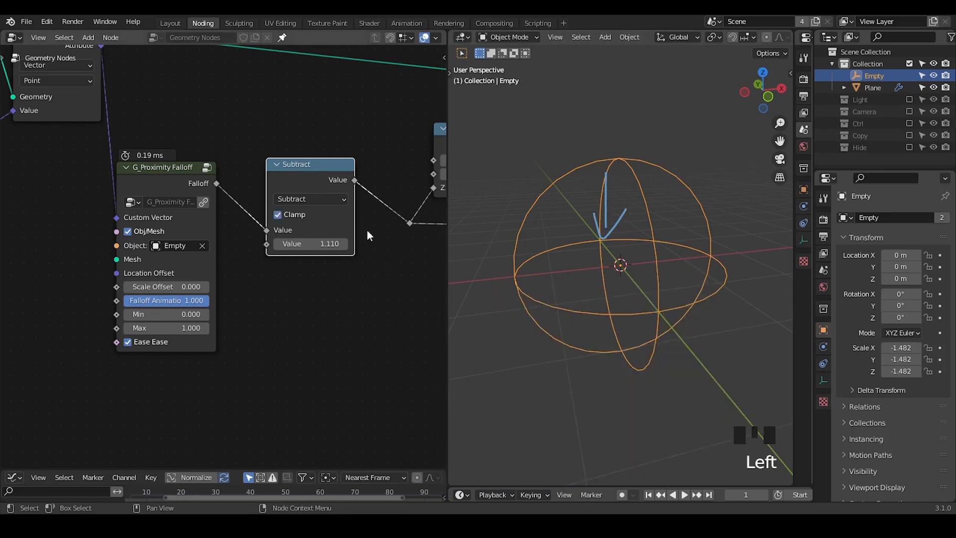
{"action": "left_click", "coordinate": [308, 248]}
{"action": "mouse_move", "coordinate": [309, 244]}
{"action": "left_mouse_down"}
{"action": "mouse_move", "coordinate": [279, 244]}
{"action": "mouse_move", "coordinate": [319, 244]}
{"action": "left_mouse_up"}
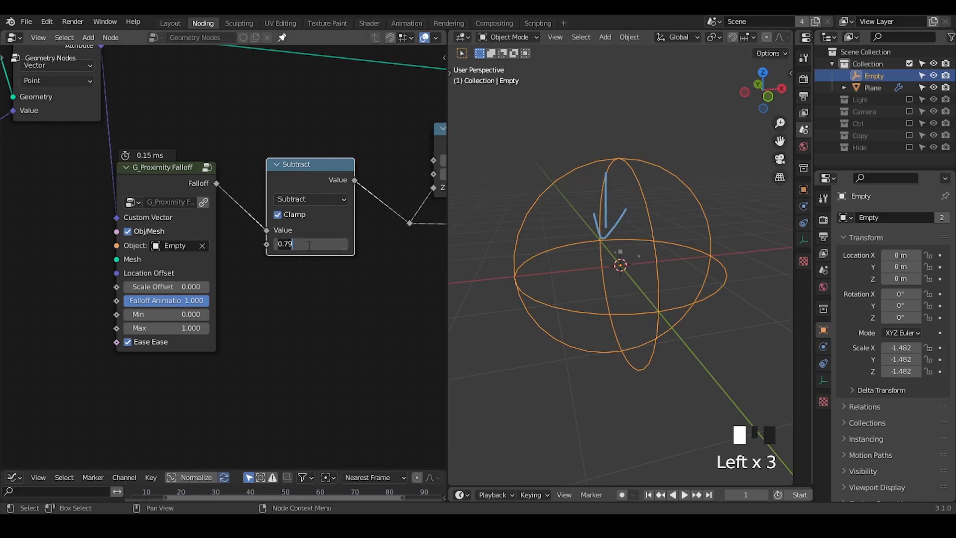
{"action": "type", "text": "0"}
{"action": "key", "text": "Return"}
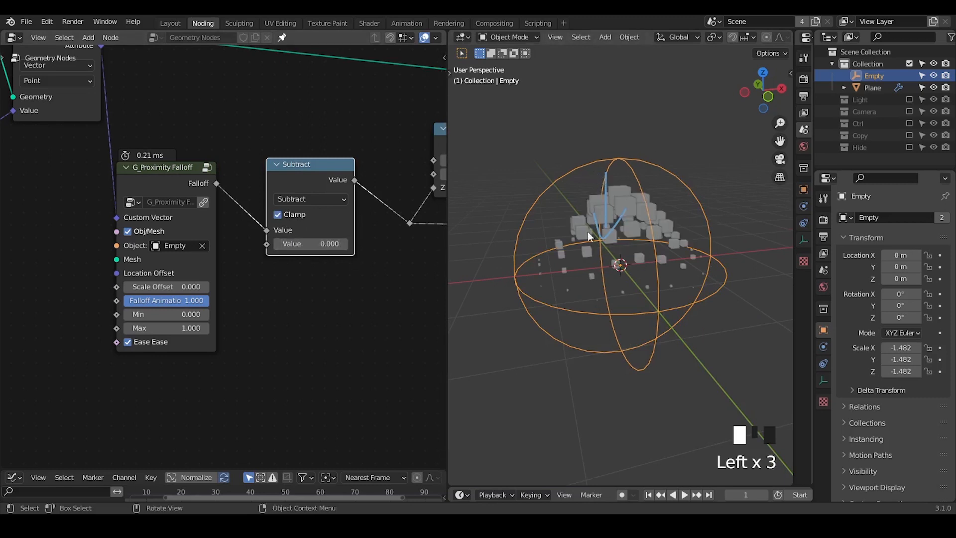
{"action": "mouse_move", "coordinate": [308, 244]}
{"action": "left_mouse_down", "text": "shift"}
{"action": "mouse_move", "coordinate": [331, 244]}
{"action": "mouse_move", "coordinate": [296, 243]}
{"action": "left_mouse_up", "text": "shift"}
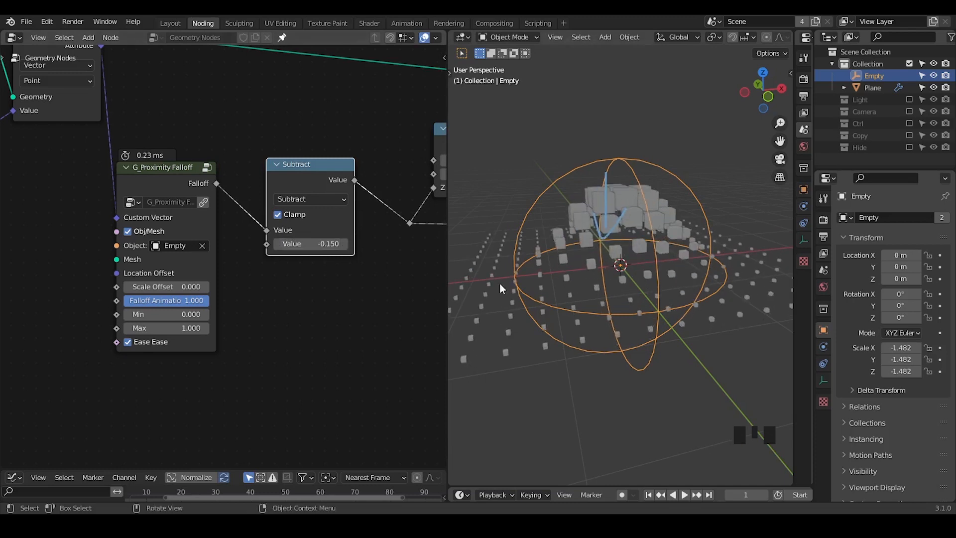
- Delete the Subtract node while keeping the falloff link connected, and erase the arrow annotation
{"action": "left_click", "coordinate": [306, 181]}
{"action": "key", "text": "ctrl+x"}
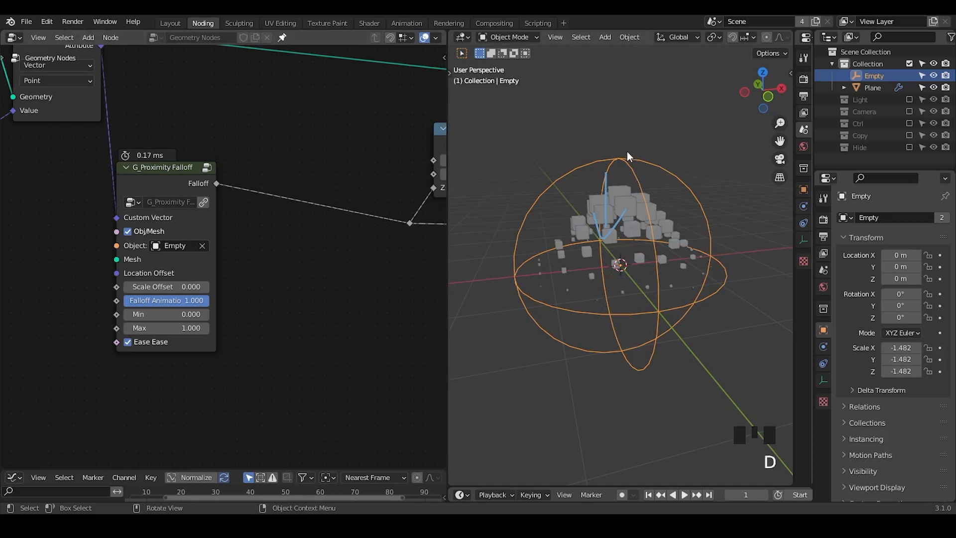
{"action": "right_click_drag", "start_coordinate": [628, 157], "coordinate": [627, 205]}
- Shift the G_Proximity Falloff node closer to Combine XYZ and shrink the Empty to a scale of about -0.181
{"action": "left_click_drag", "start_coordinate": [158, 186], "coordinate": [222, 186]}
{"action": "left_click_drag", "start_coordinate": [247, 302], "coordinate": [273, 302]}
{"action": "key", "text": "s"}
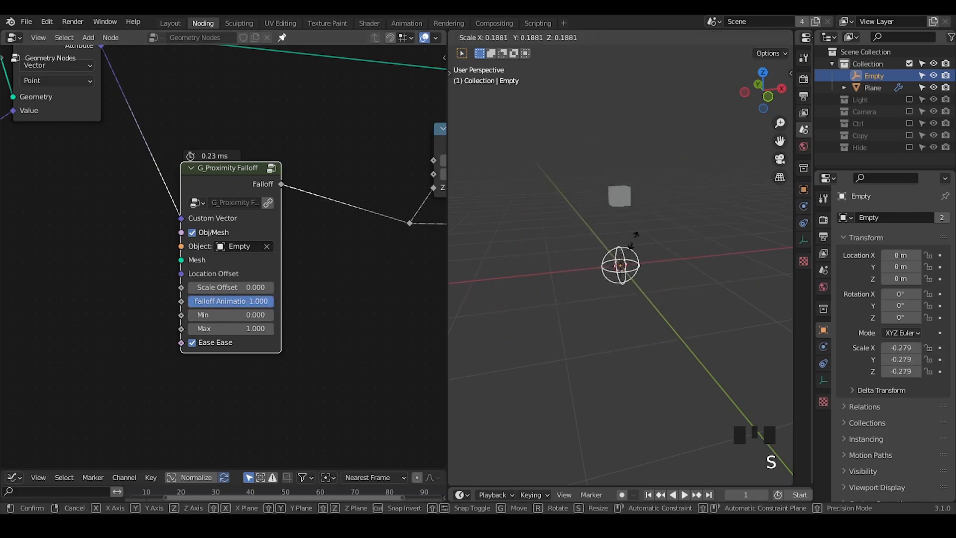
{"action": "left_click", "coordinate": [609, 181]}
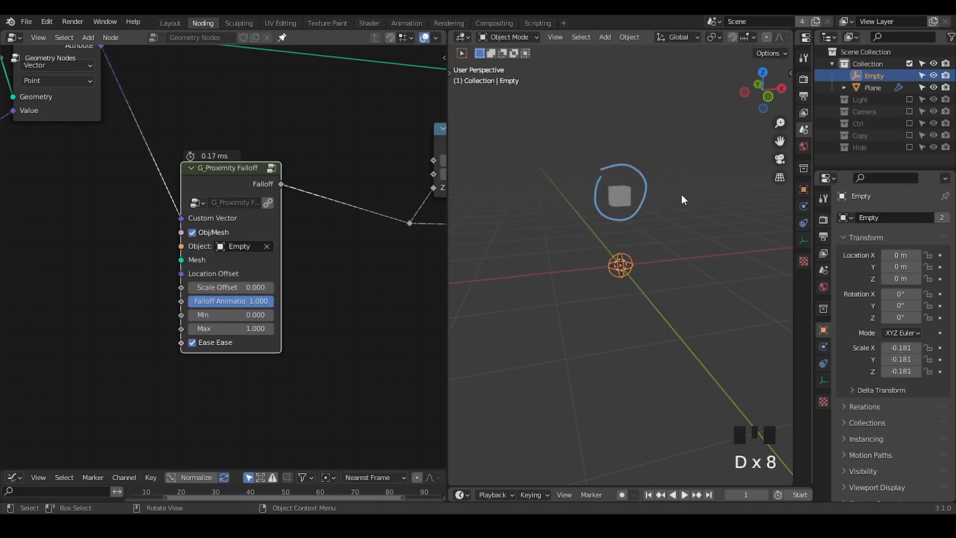
- Enlarge the Empty to a scale of about -1.147 and set G_Proximity Falloff's Min to 0.290 and Max to 1.900
{"action": "key", "text": "s"}
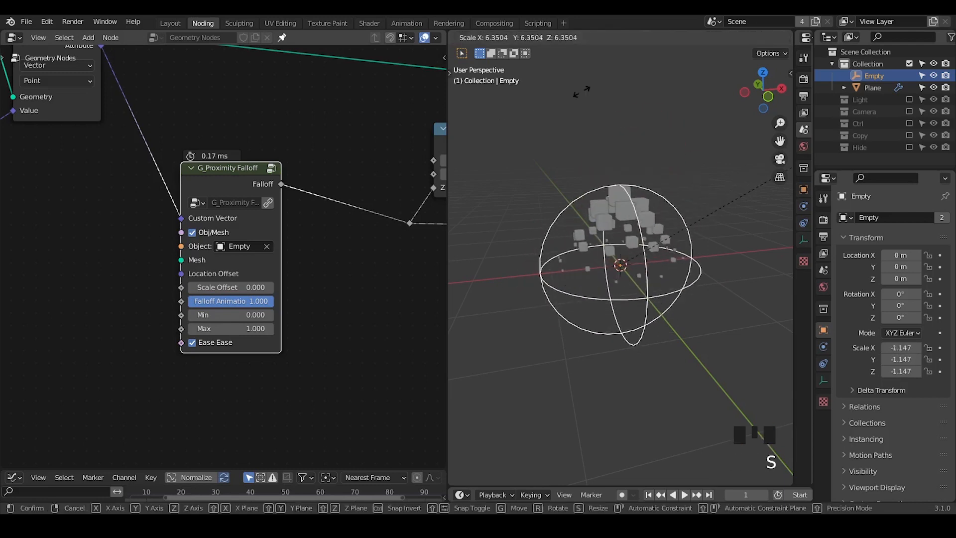
{"action": "left_click", "coordinate": [580, 92]}
{"action": "left_click_drag", "start_coordinate": [254, 295], "coordinate": [279, 305]}
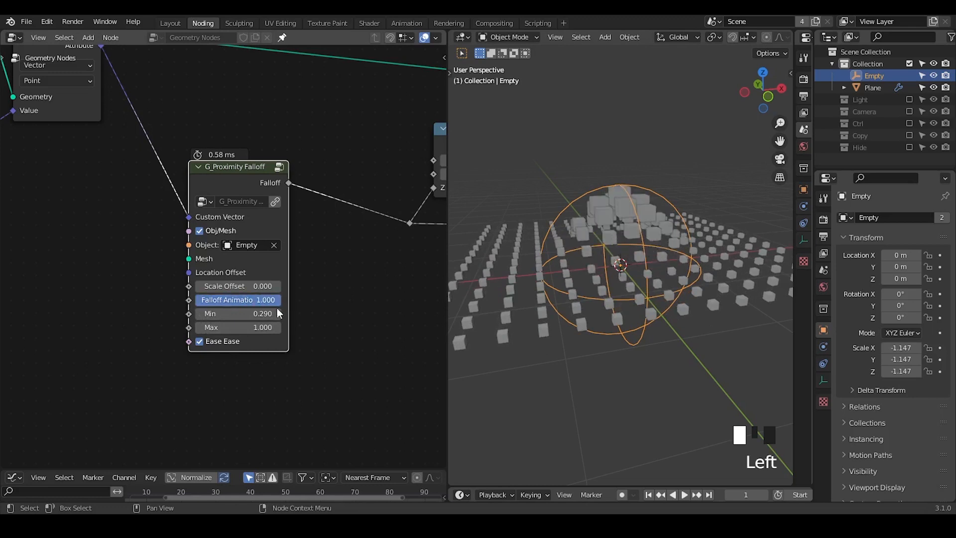
{"action": "left_click_drag", "start_coordinate": [239, 331], "coordinate": [282, 300]}
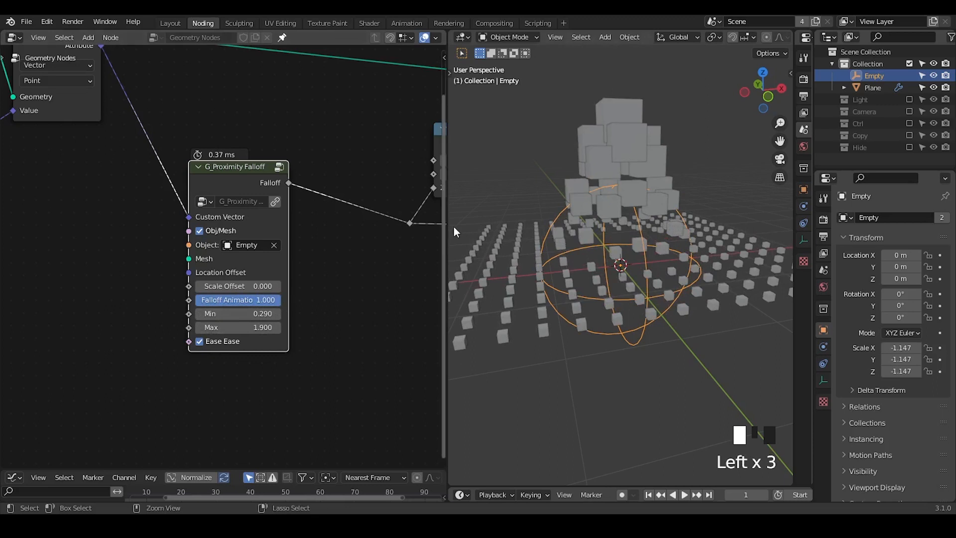
- Lower the G_Proximity Falloff node slightly and try its Falloff Animation slider, leaving it at 1.000
{"action": "middle_click_drag", "start_coordinate": [566, 186], "coordinate": [604, 250], "text": "ctrl"}
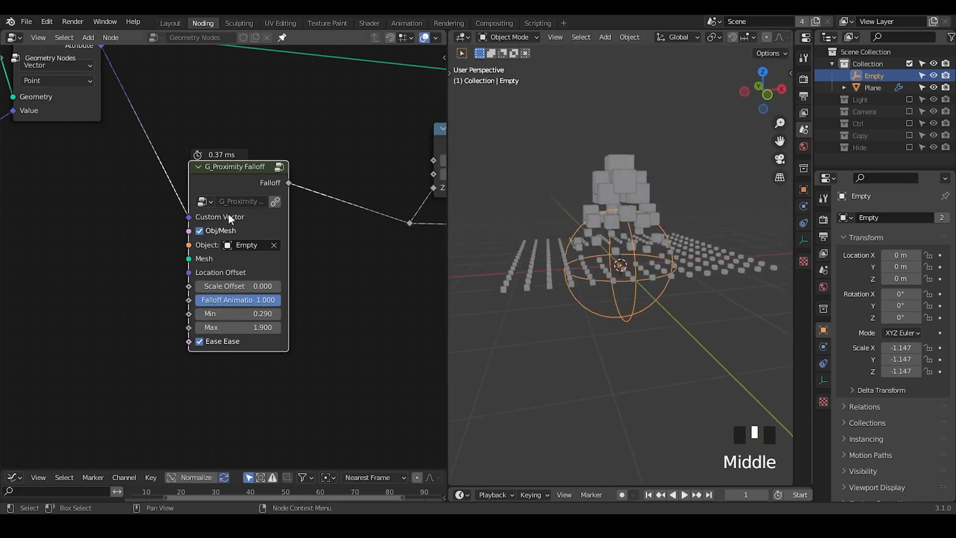
{"action": "left_click_drag", "start_coordinate": [243, 186], "coordinate": [247, 204]}
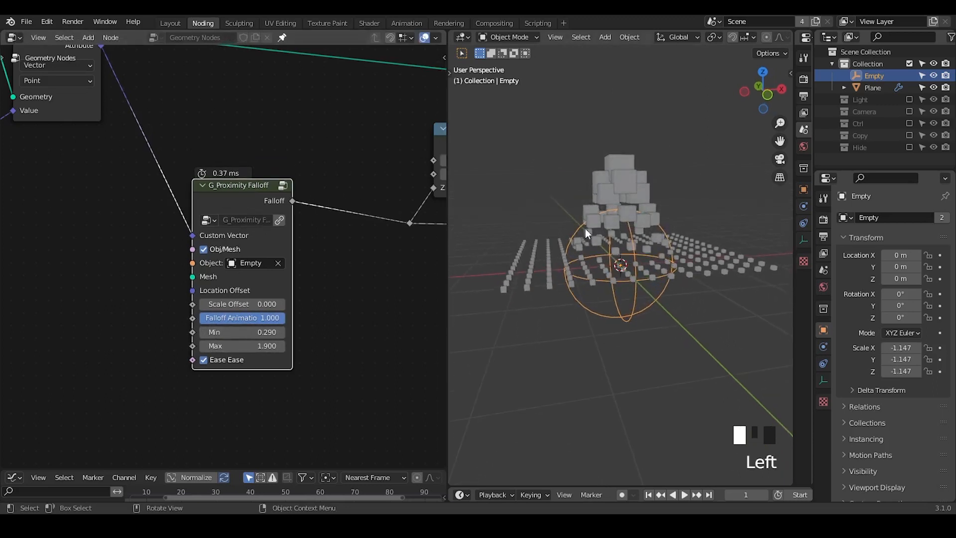
{"action": "mouse_move", "coordinate": [276, 322]}
{"action": "left_mouse_down"}
{"action": "mouse_move", "coordinate": [201, 318]}
{"action": "mouse_move", "coordinate": [280, 321]}
{"action": "left_mouse_up"}
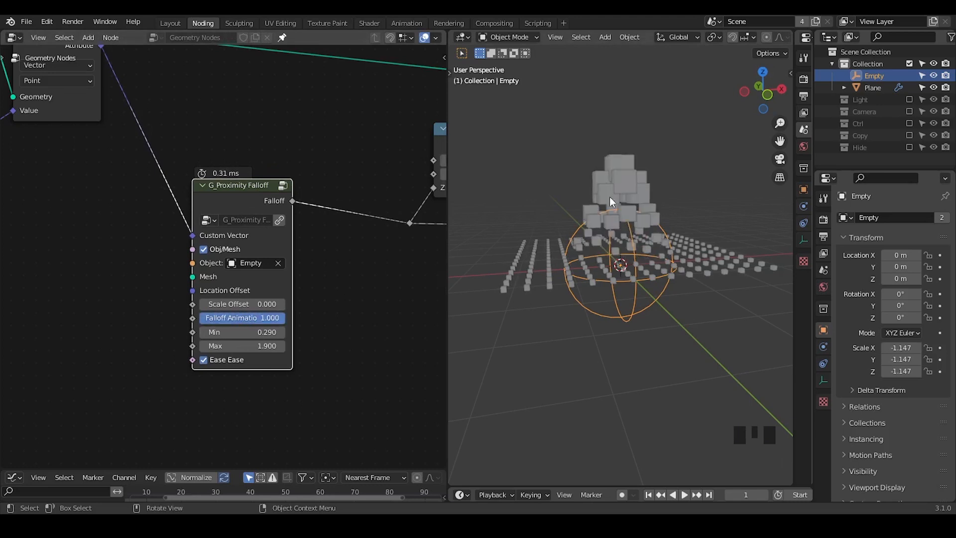
- Tidy the node tree by moving G_Proximity Falloff nearer to Combine XYZ and bringing the Grid, Position and Capture Attribute nodes closer to it
{"action": "middle_click_drag", "start_coordinate": [362, 241], "coordinate": [147, 204]}
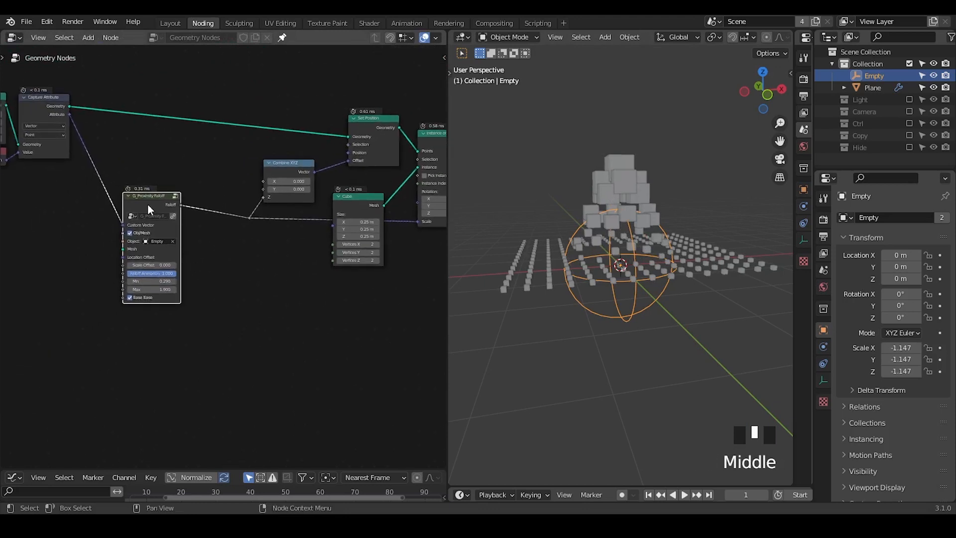
{"action": "left_click_drag", "start_coordinate": [147, 204], "coordinate": [176, 215]}
{"action": "middle_click_drag", "start_coordinate": [97, 232], "coordinate": [165, 226]}
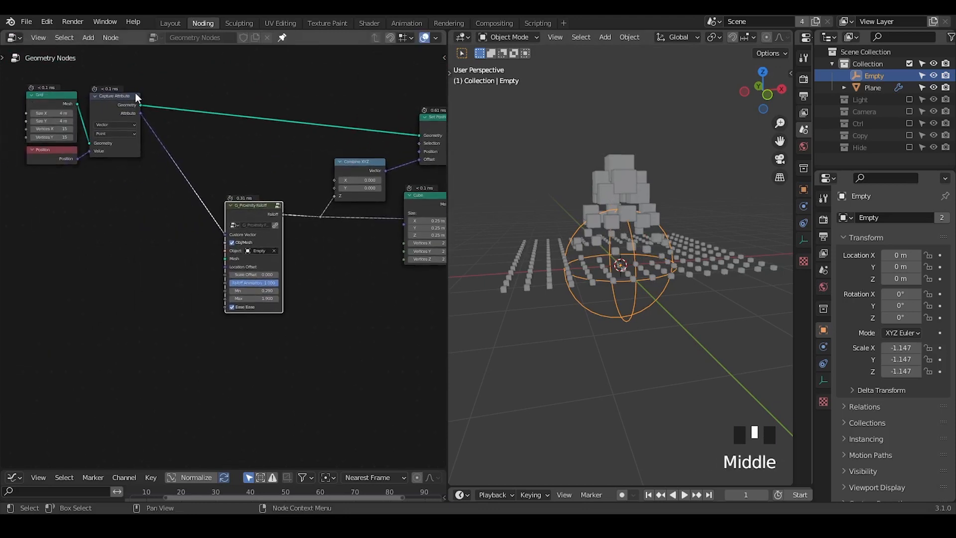
{"action": "left_click_drag", "start_coordinate": [136, 93], "coordinate": [64, 168]}
{"action": "key", "text": "g"}
{"action": "left_click_drag", "start_coordinate": [256, 213], "coordinate": [271, 210]}
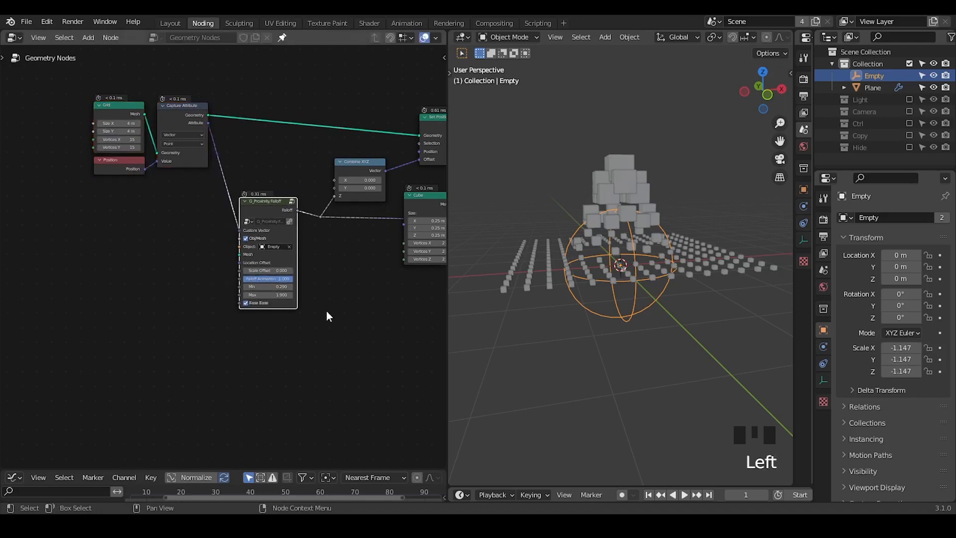
{"action": "middle_click_drag", "start_coordinate": [327, 316], "coordinate": [250, 312]}
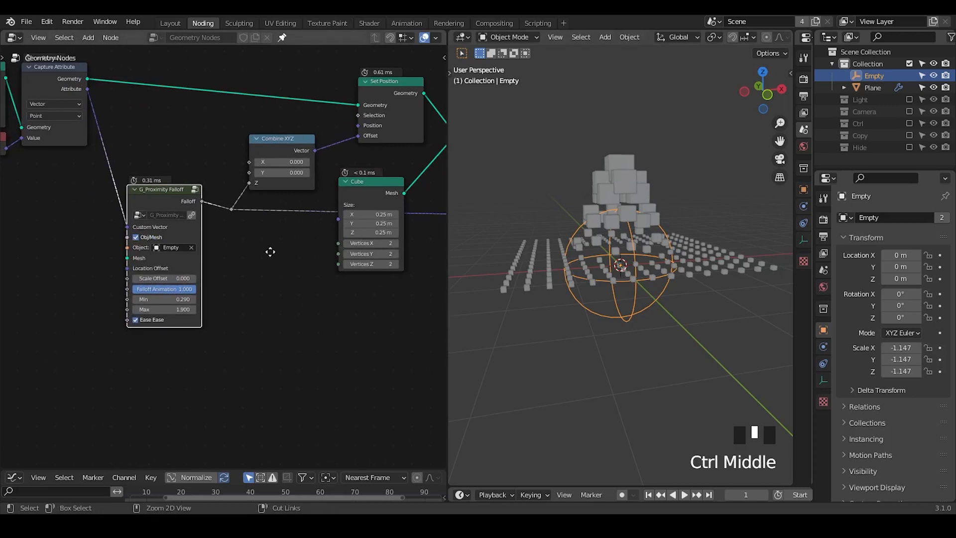
{"action": "middle_click_drag", "start_coordinate": [270, 252], "coordinate": [249, 325], "text": "ctrl"}
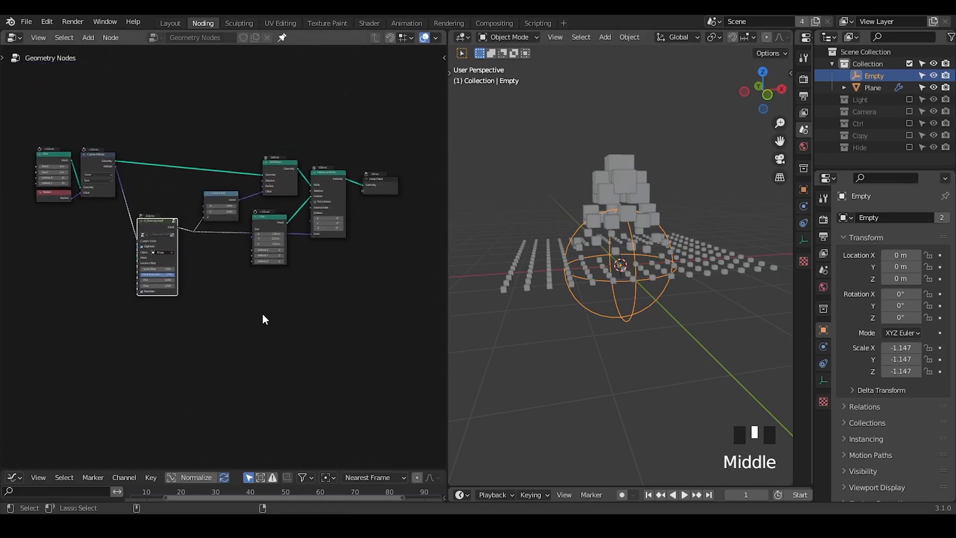